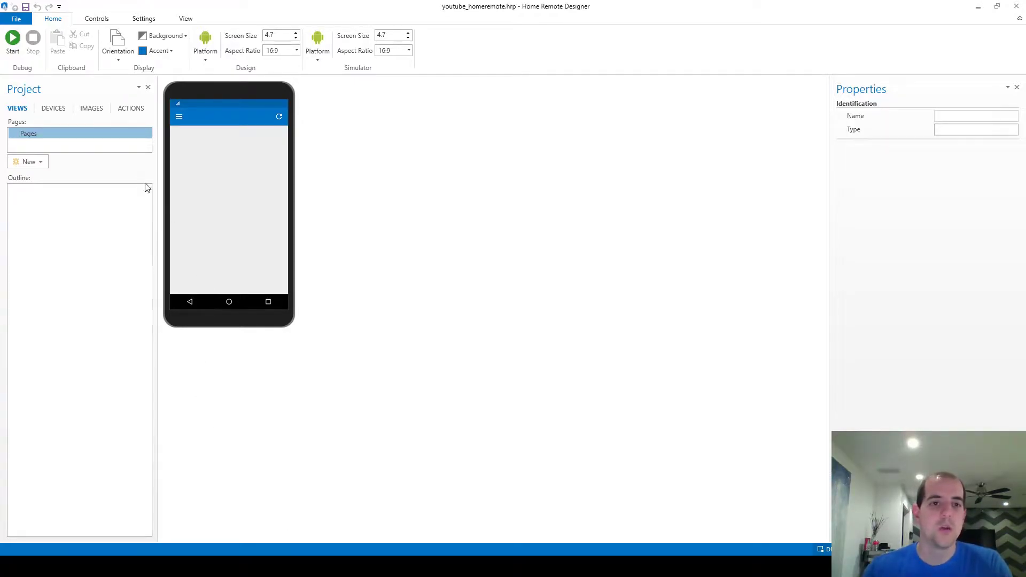
- Add a new page group to the project's Pages and select it
click(38, 161)
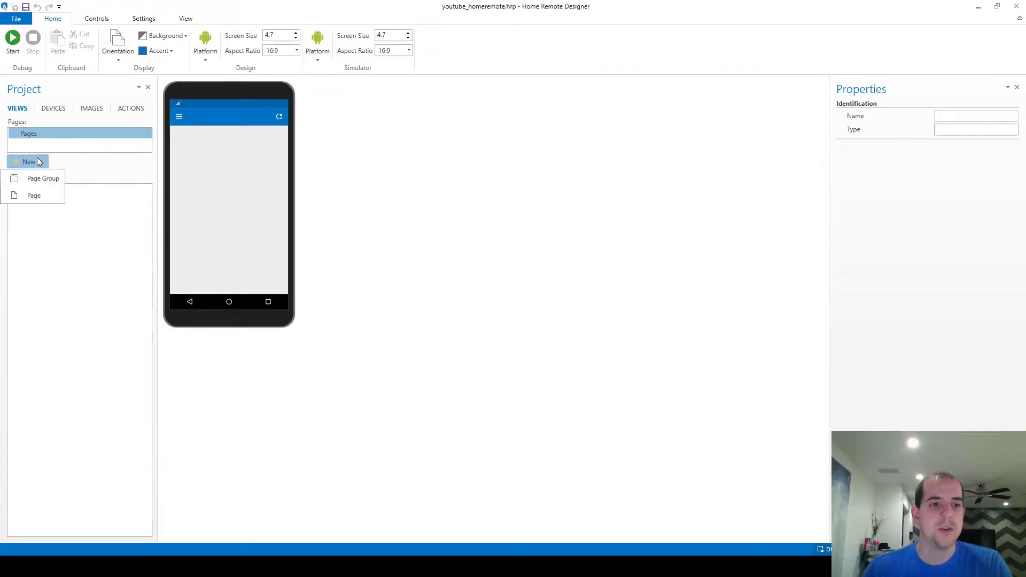
click(54, 181)
click(43, 142)
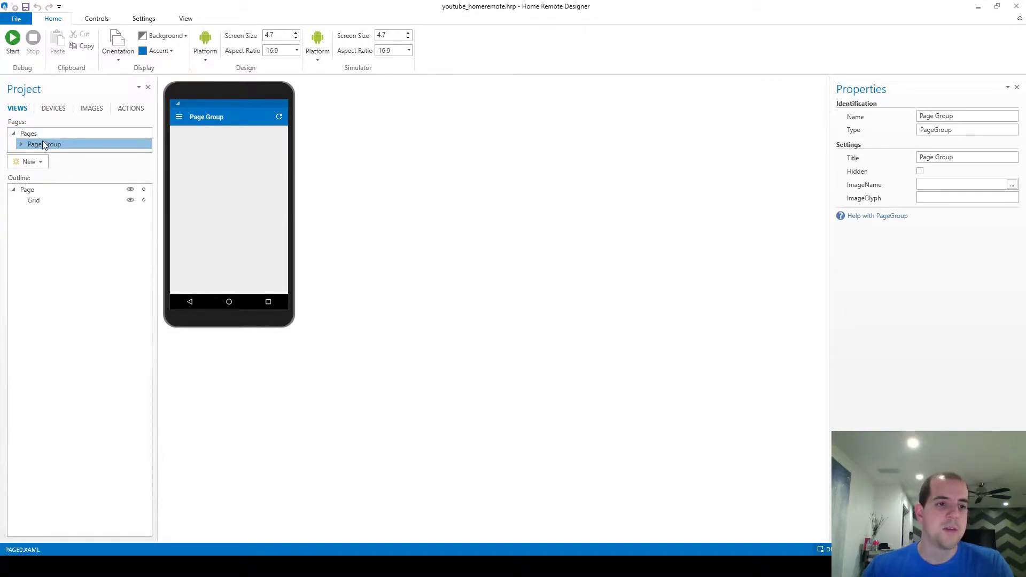
- Rename the new page group as Main
triple_click(967, 115)
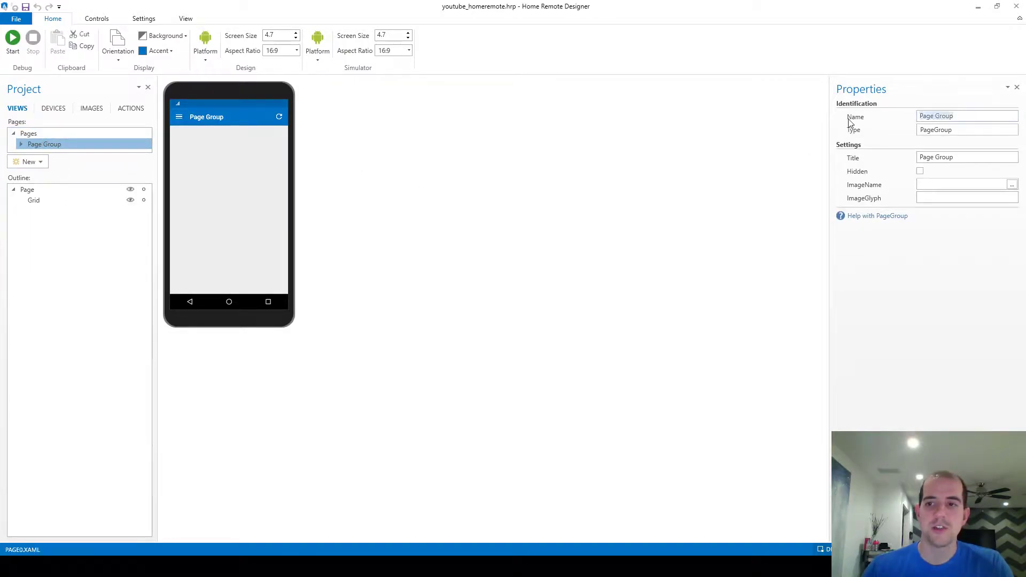
text(Home)
key(BackSpace)
key(BackSpace)
key(BackSpace)
key(BackSpace)
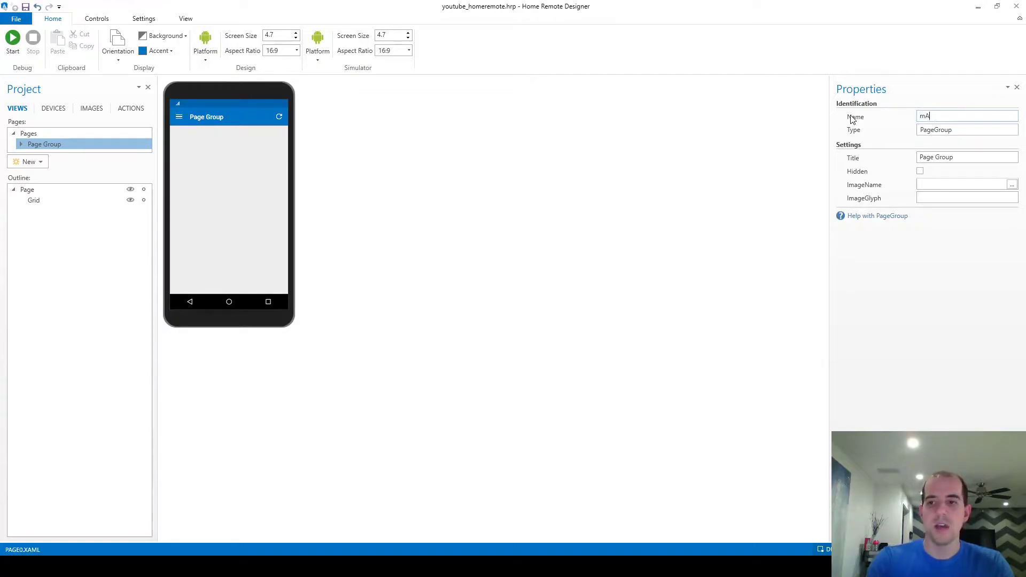
text(Main)
key(Return)
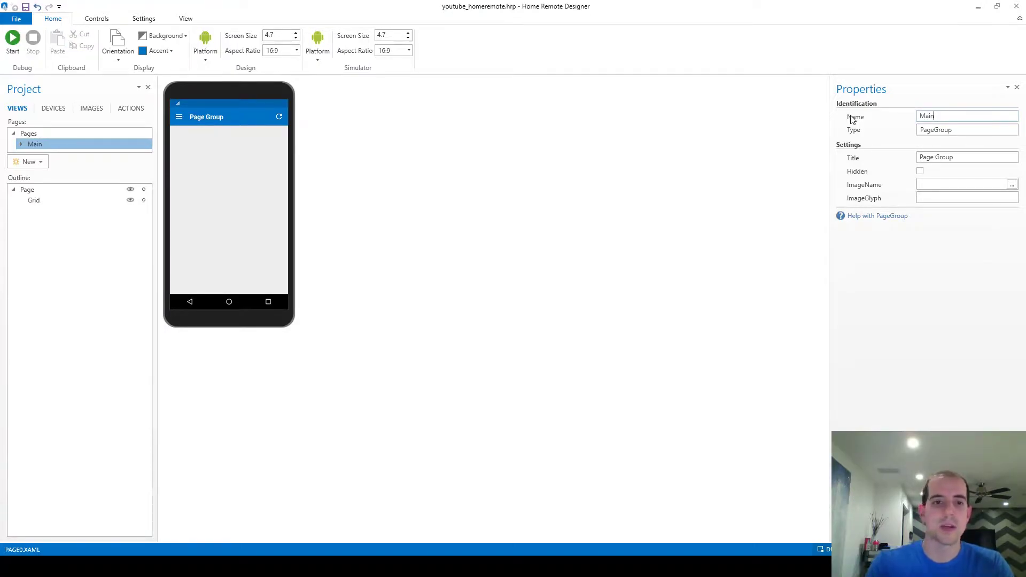
- Select page0.xaml in the Main group and review the planned button layout in Excel and the existing homeremote.hrp project
click(21, 145)
click(49, 156)
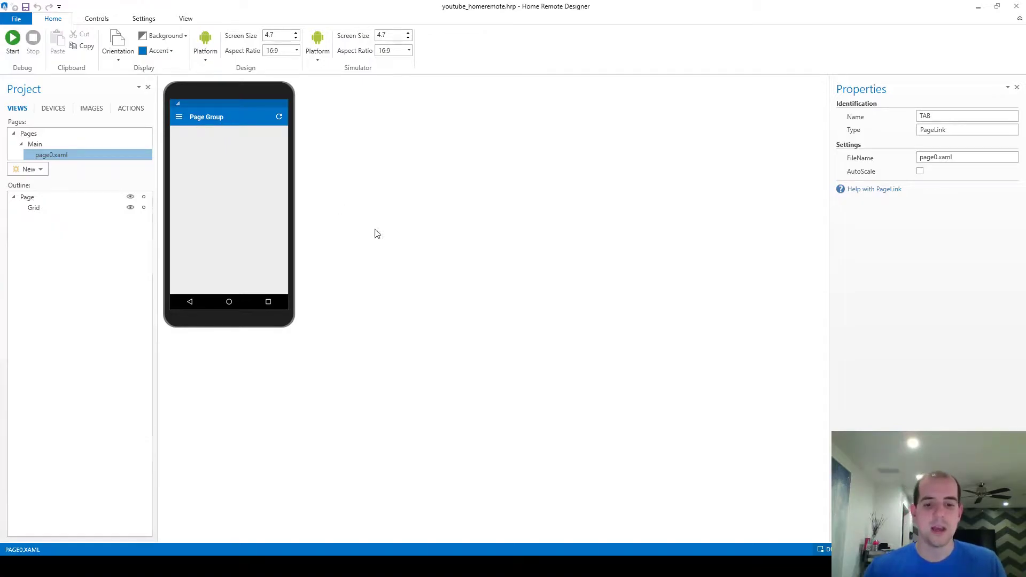
mouse_move(492, 567)
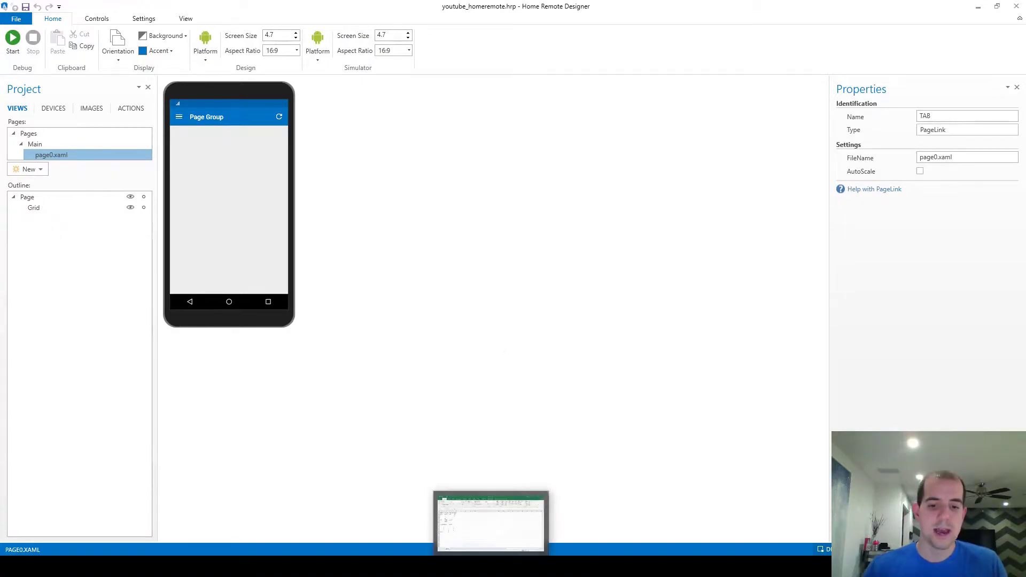
click(492, 521)
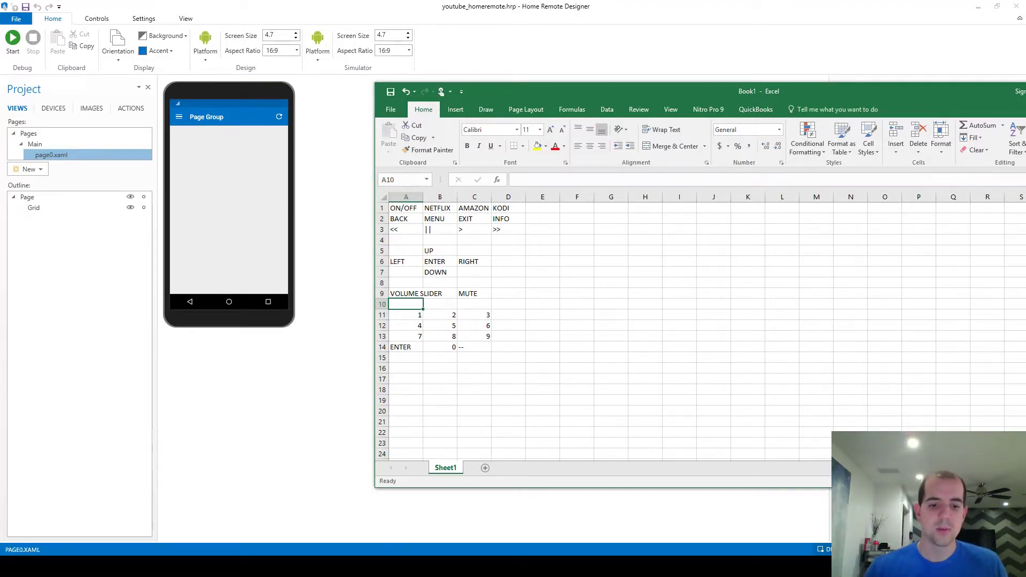
key(alt+Tab)
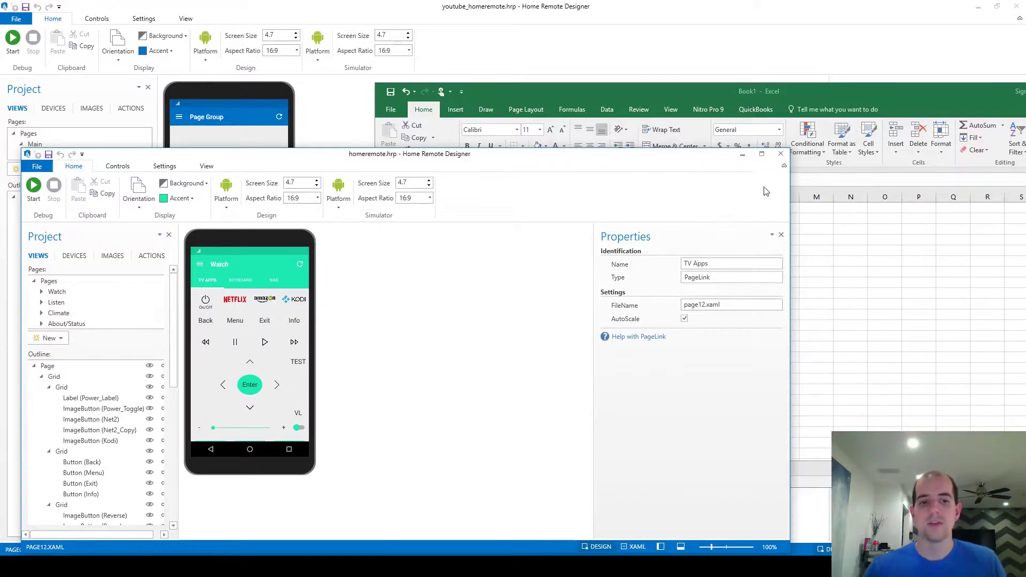
click(748, 156)
click(447, 8)
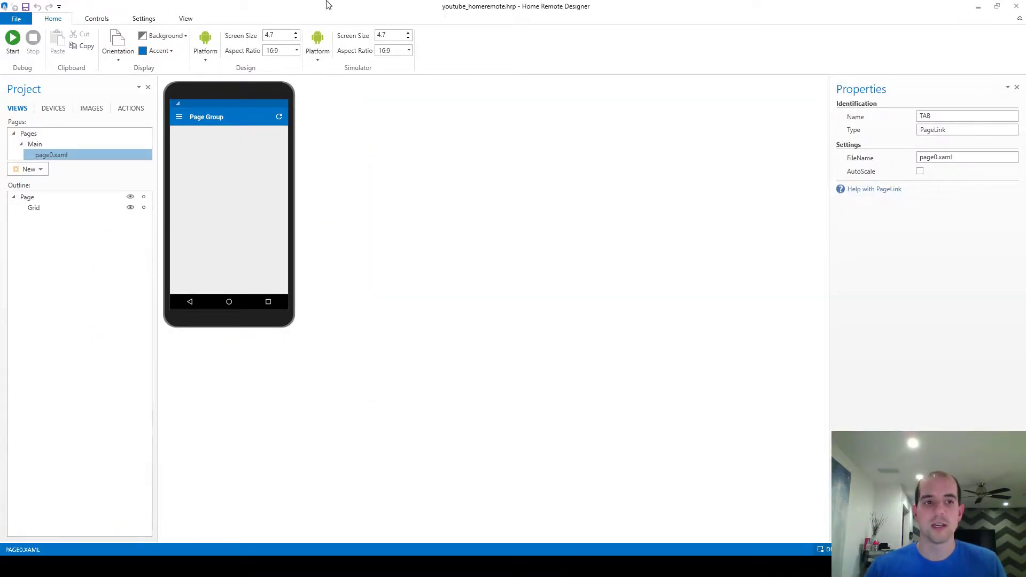
- Draw a nested grid inside the page's root grid, with margins of about 19, 27, 21 and 25
click(96, 19)
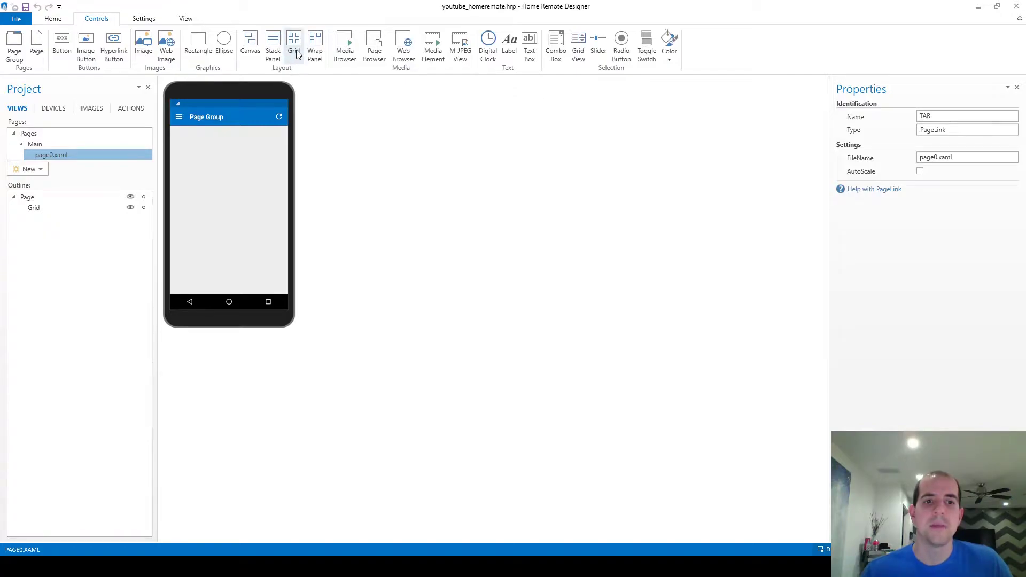
click(42, 208)
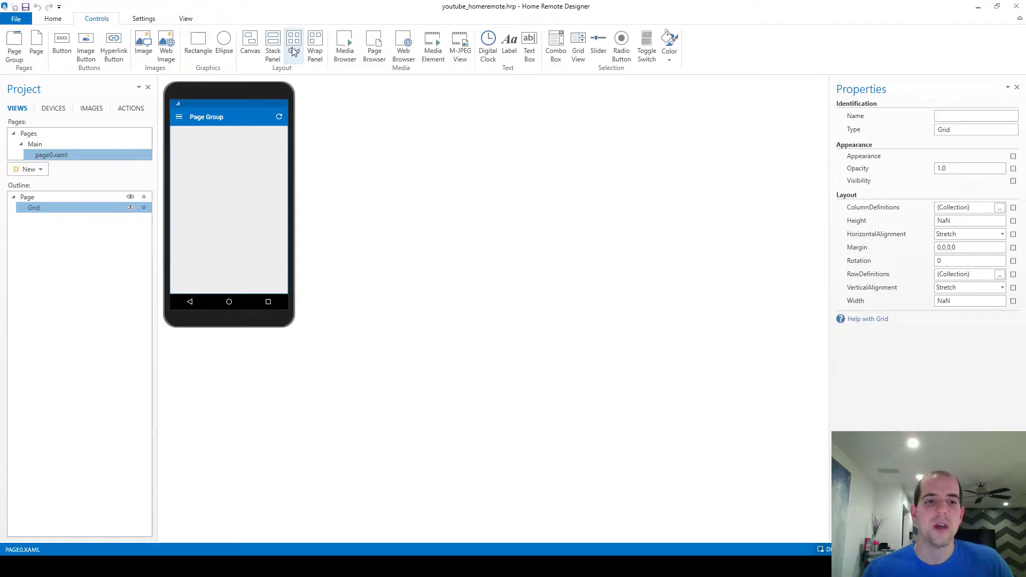
right_click(55, 246)
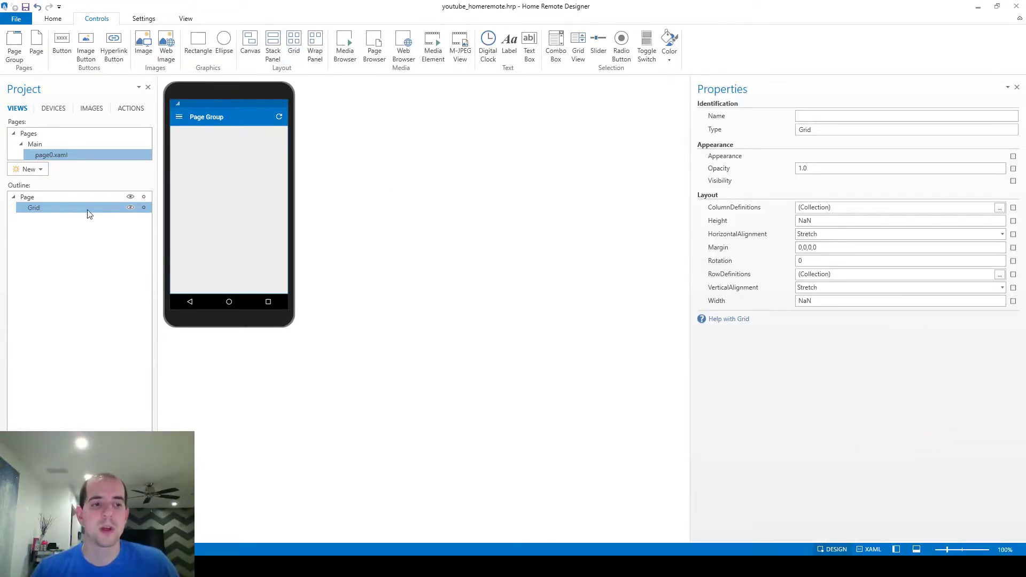
click(294, 43)
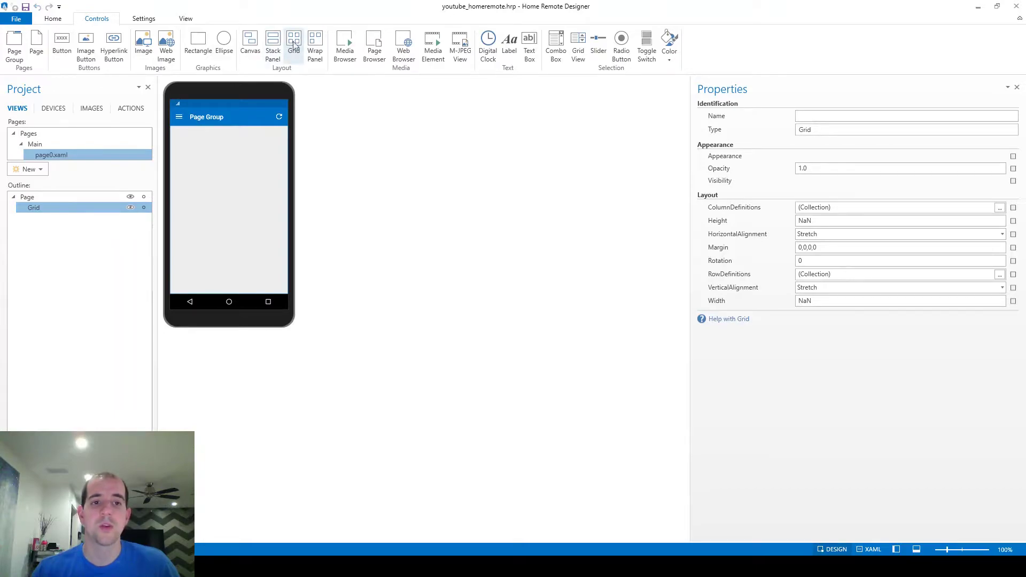
mouse_move(182, 140)
mouse_down()
mouse_move(254, 271)
mouse_move(277, 282)
mouse_up()
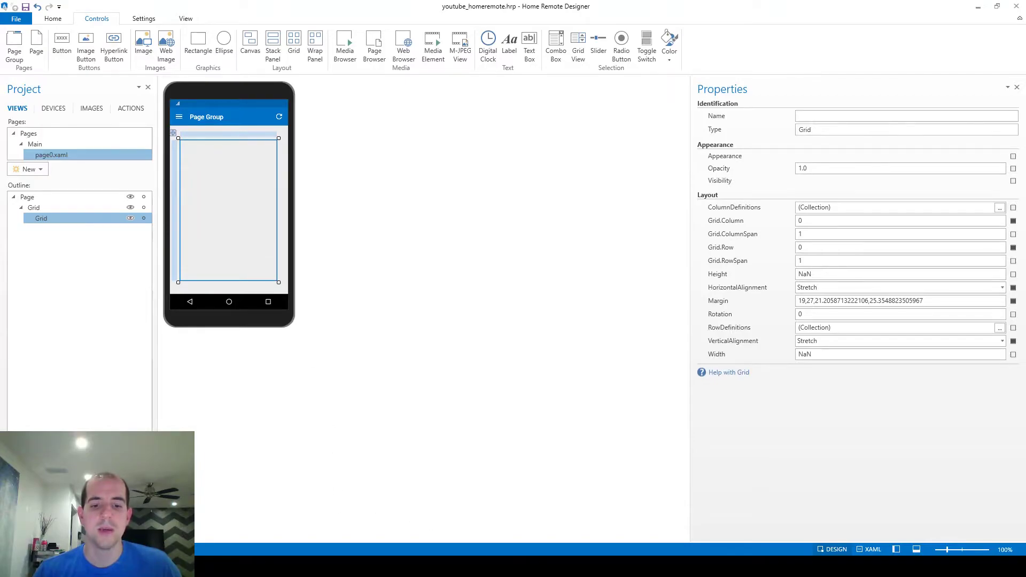
- Switch to Excel and check how many columns and rows the top block of remote buttons needs, starting at ON/OFF
key(alt+Tab)
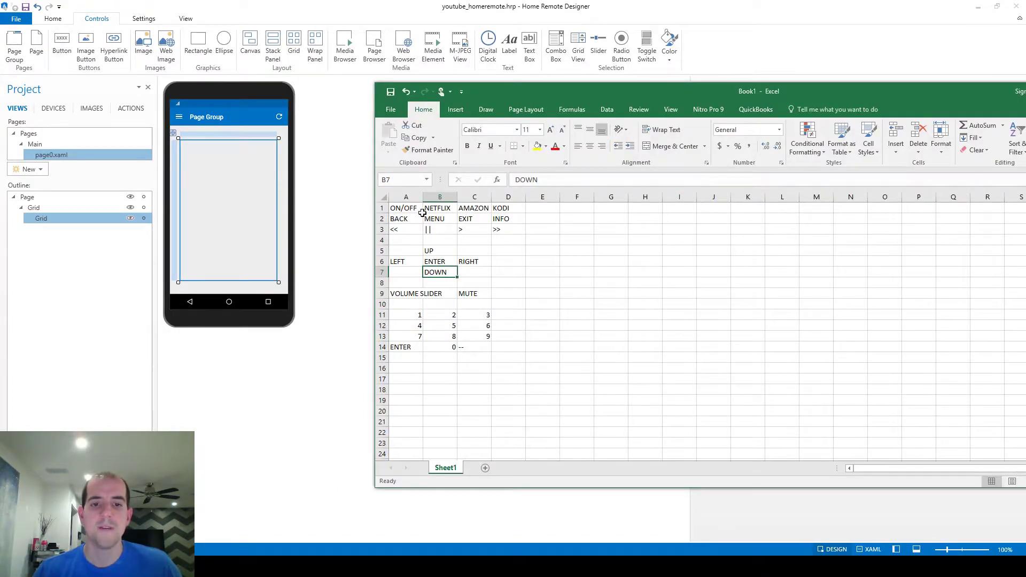
drag(414, 209, 510, 209)
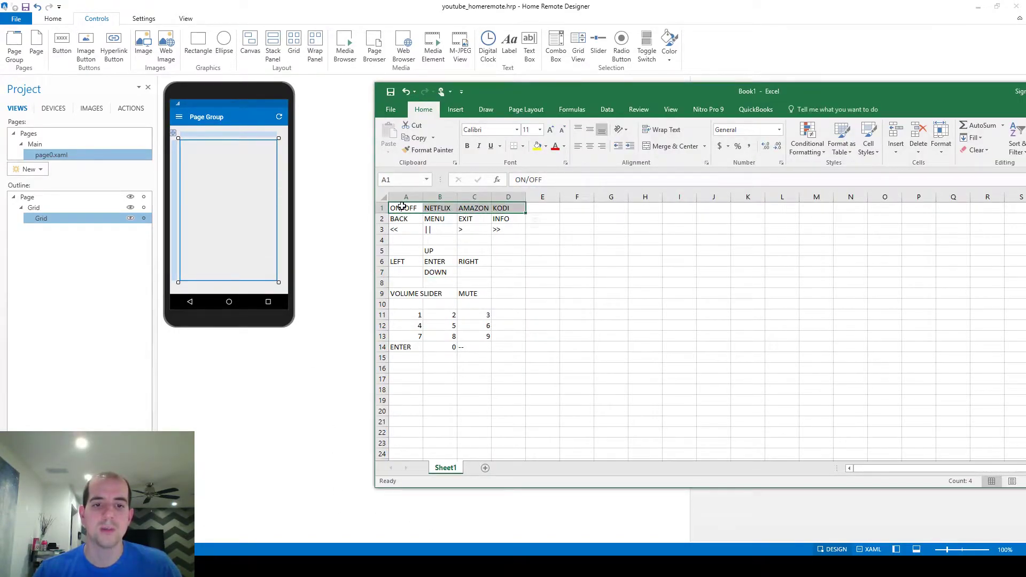
drag(401, 208, 406, 246)
click(329, 421)
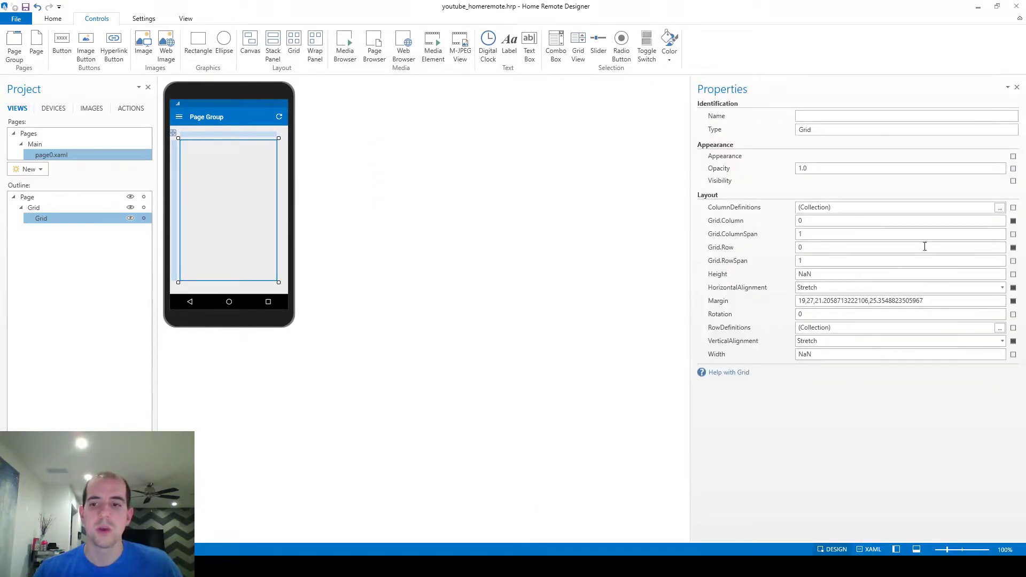
- Add four column definitions to the nested grid
click(999, 208)
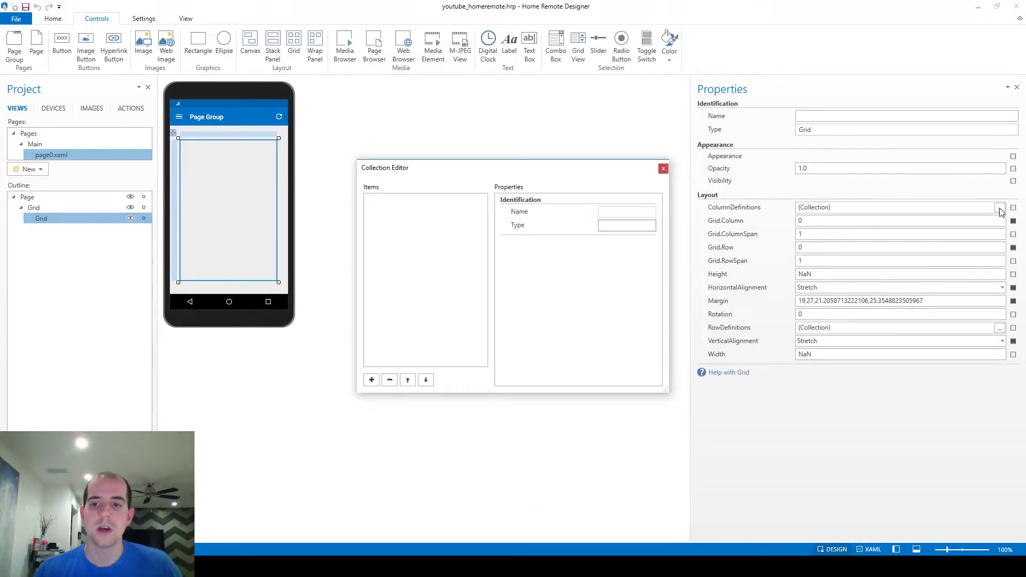
click(371, 380)
click(372, 380)
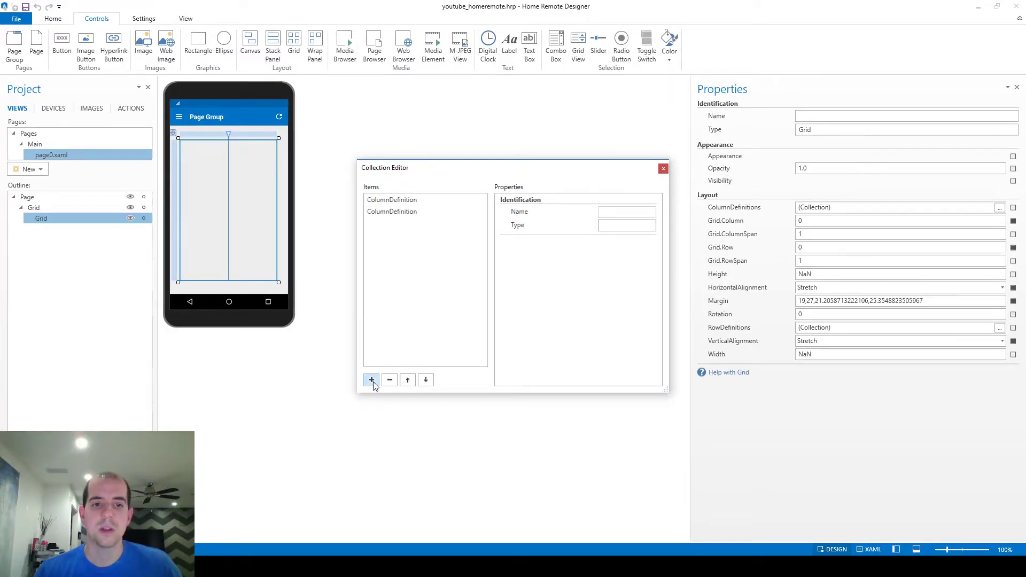
click(371, 380)
click(371, 380)
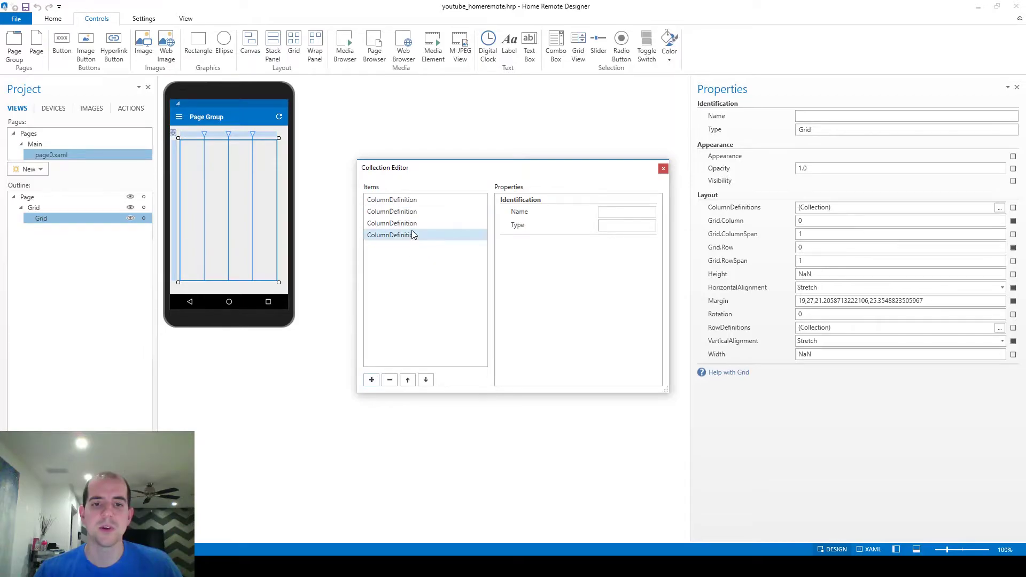
click(396, 201)
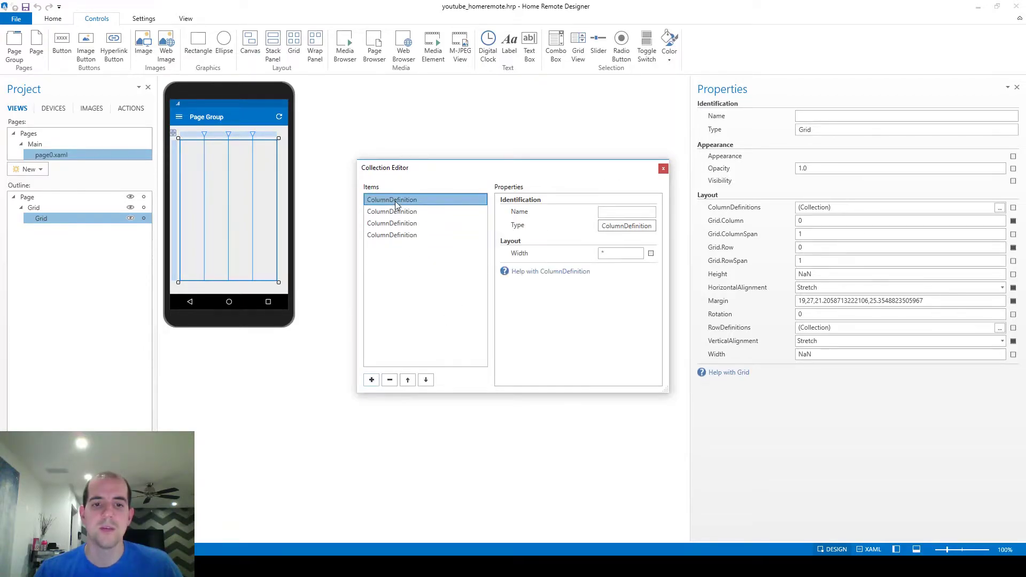
click(601, 257)
click(663, 169)
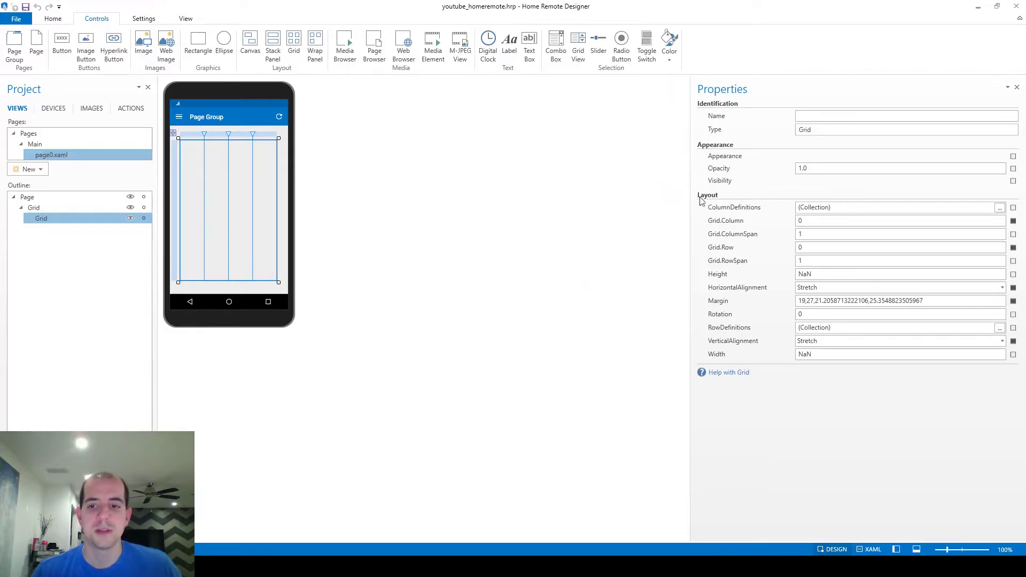
- Add three row definitions to the nested grid
click(998, 328)
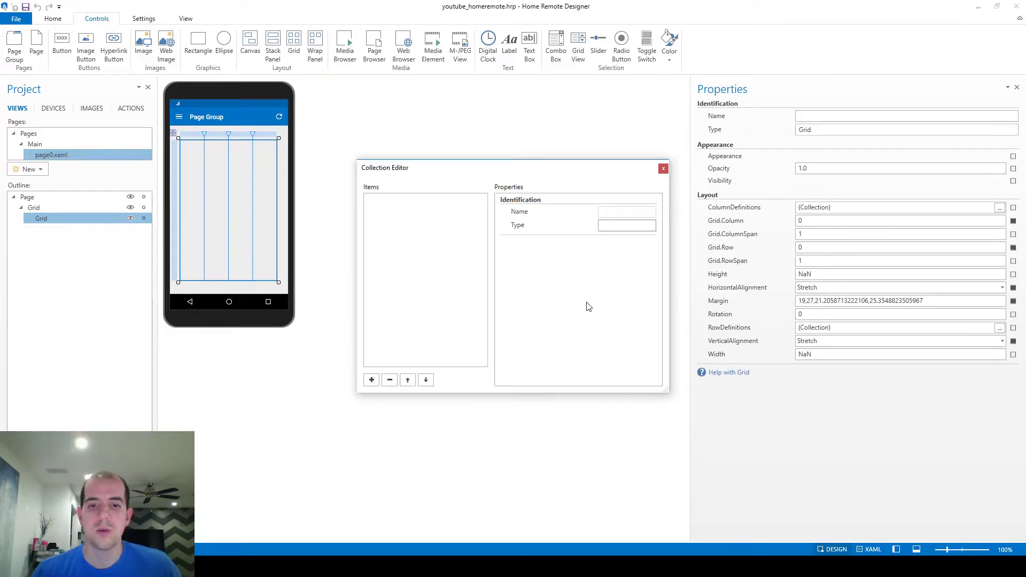
click(371, 380)
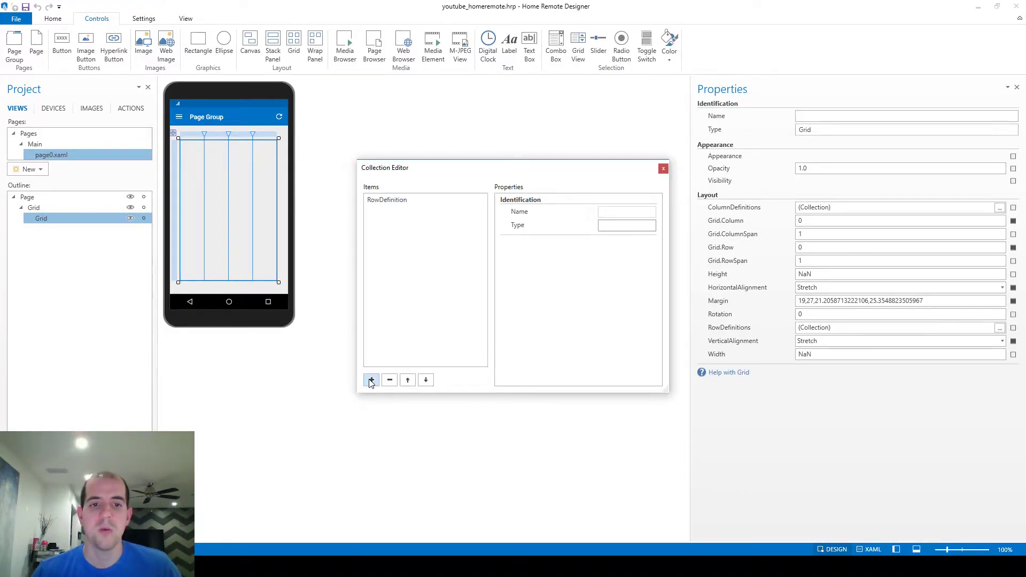
click(371, 380)
click(370, 380)
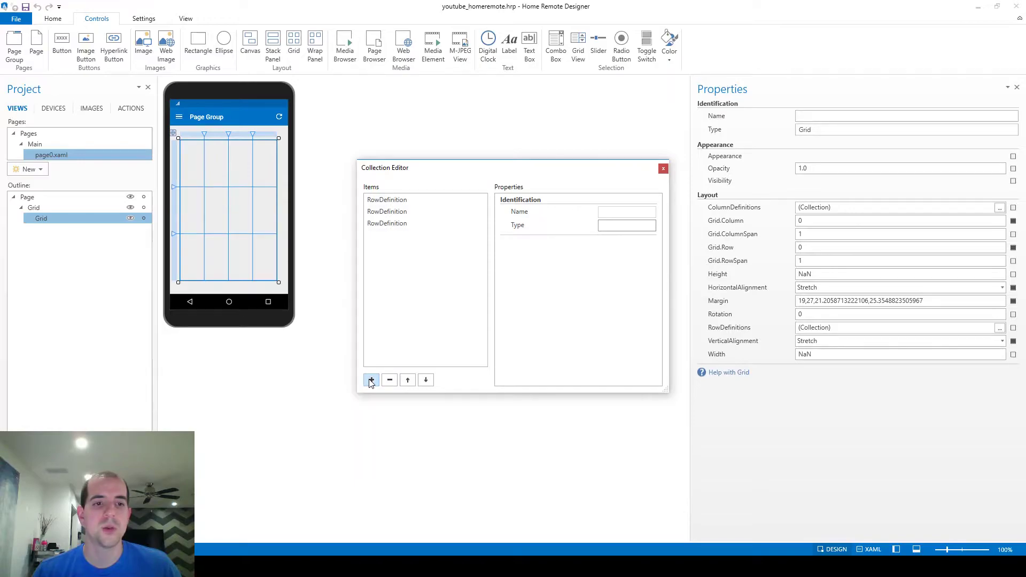
click(664, 169)
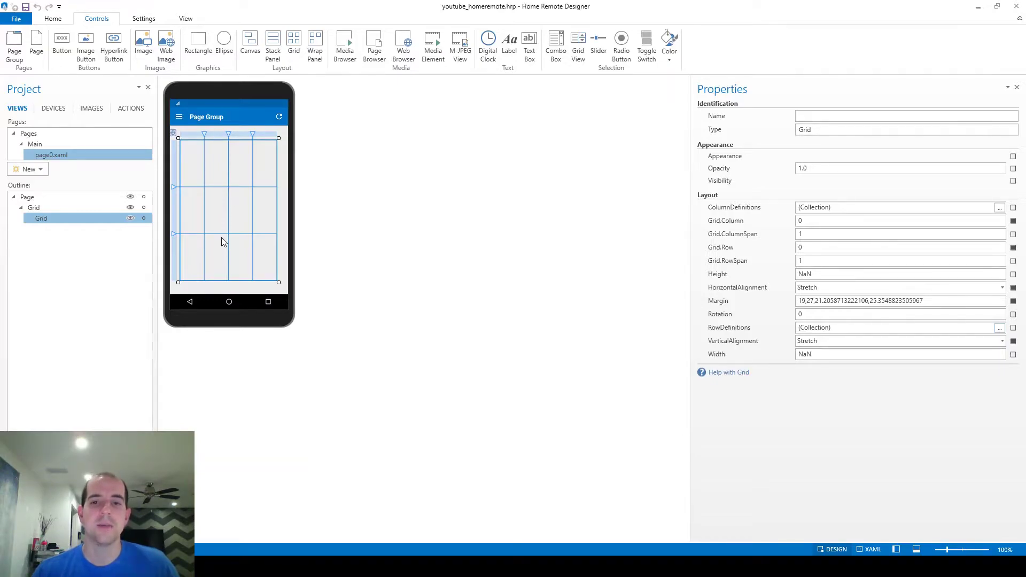
- Reset the nested grid's margin to its default
click(1013, 302)
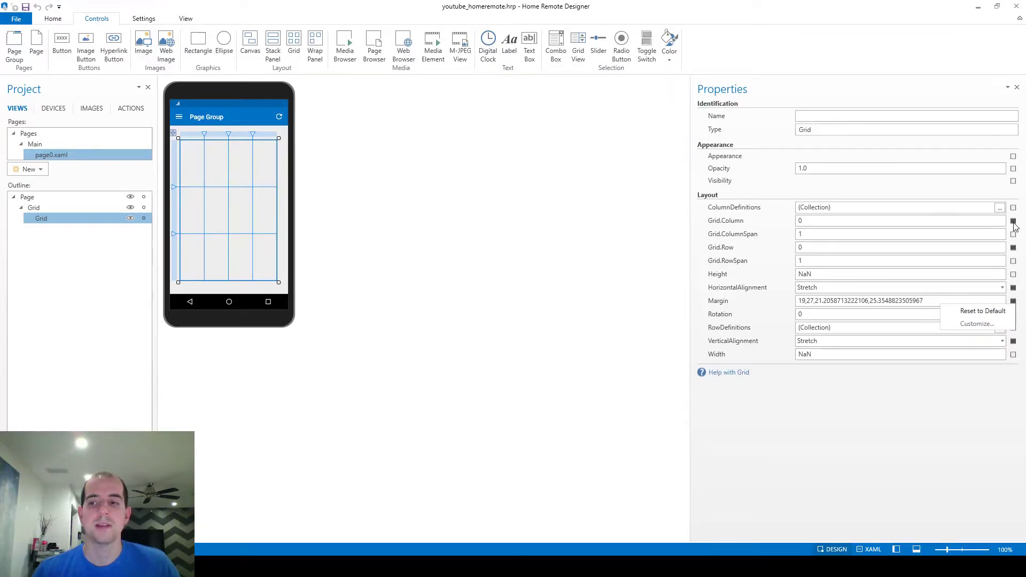
click(999, 309)
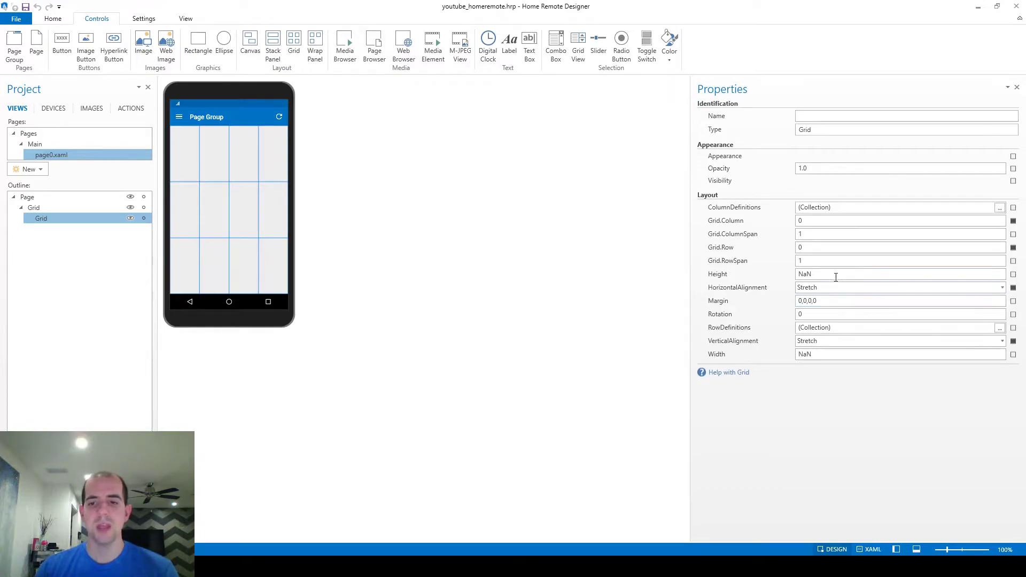
click(829, 356)
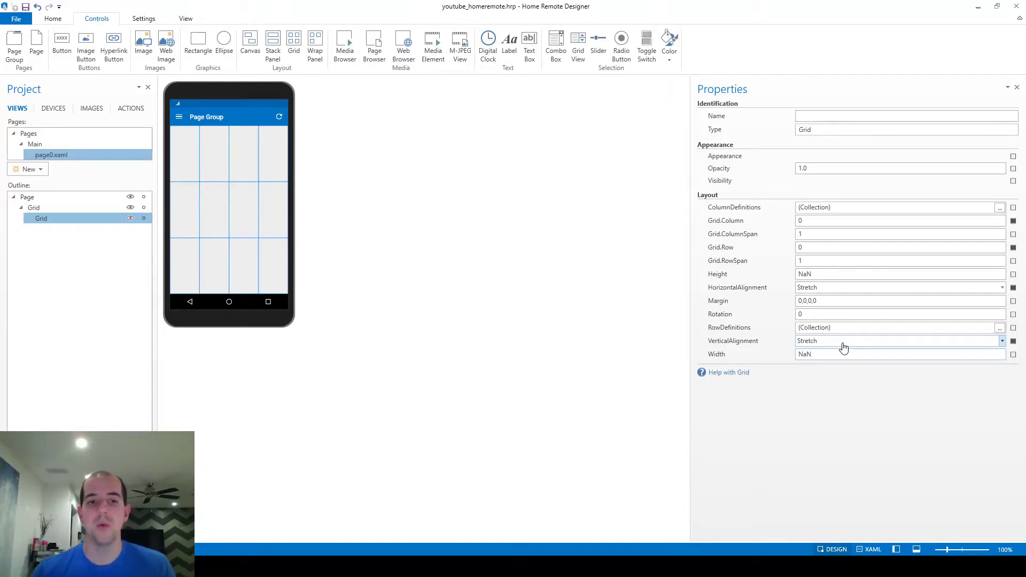
- Set the nested grid's height to 150
double_click(830, 273)
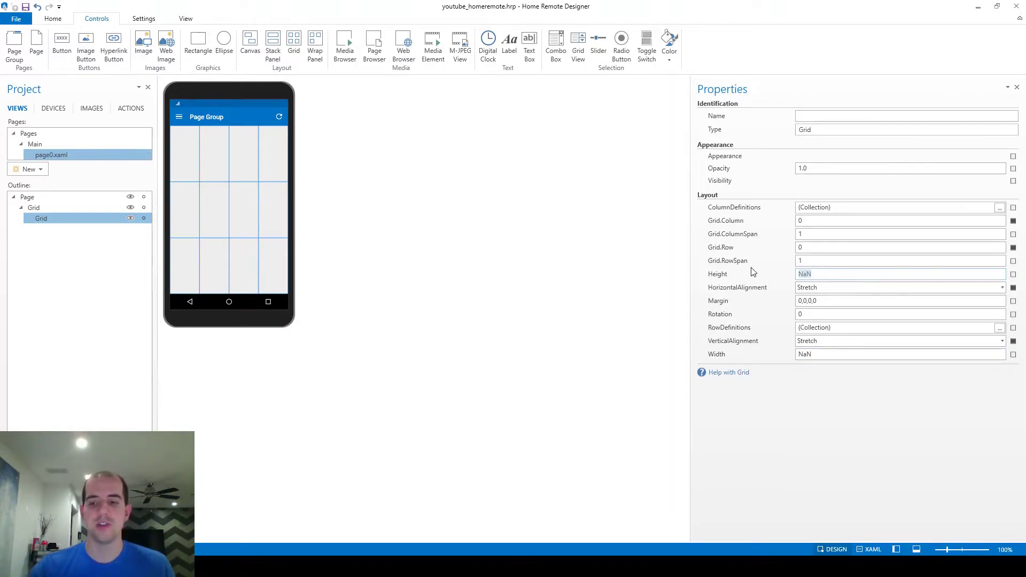
text(150)
key(Return)
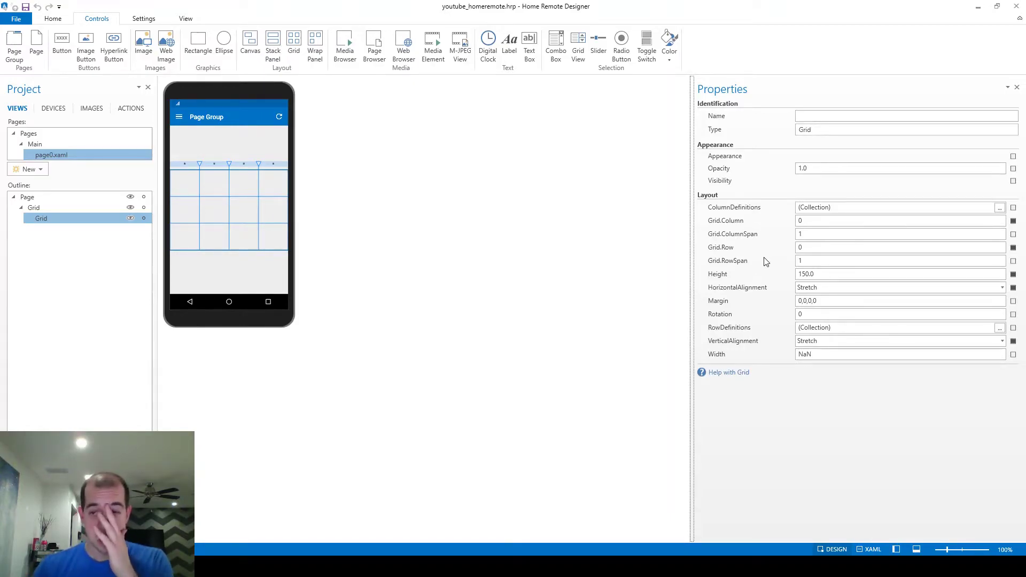
- Set the nested grid's height to 140
click(834, 278)
text(140)
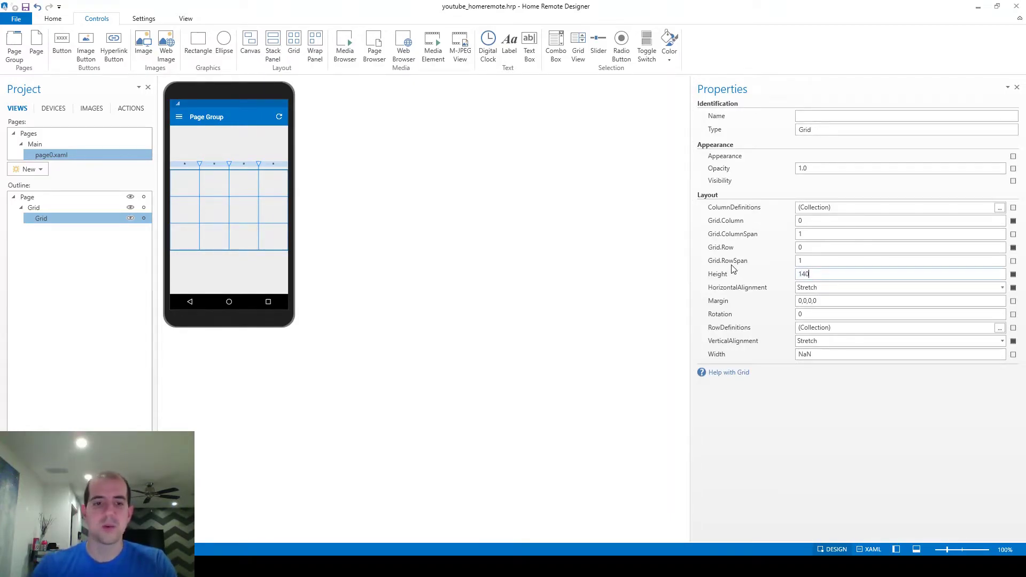
key(Return)
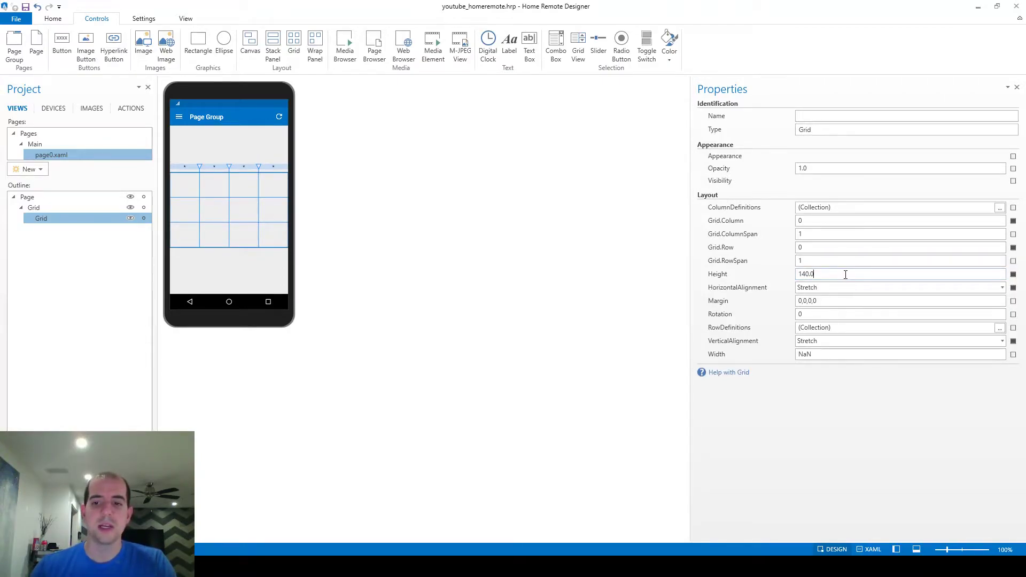
key(Return)
click(779, 279)
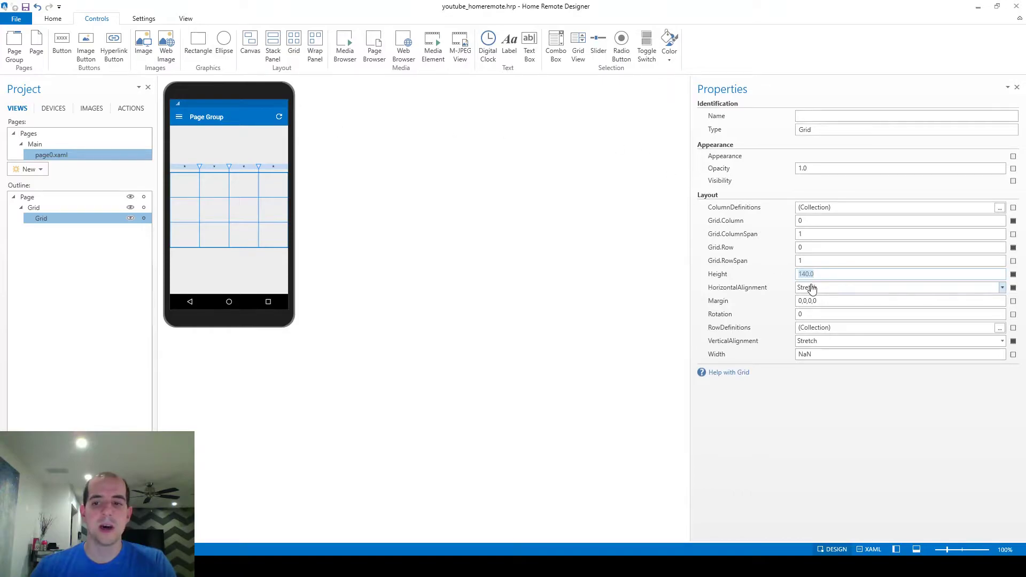
- Set the nested grid's vertical alignment to Top
click(835, 344)
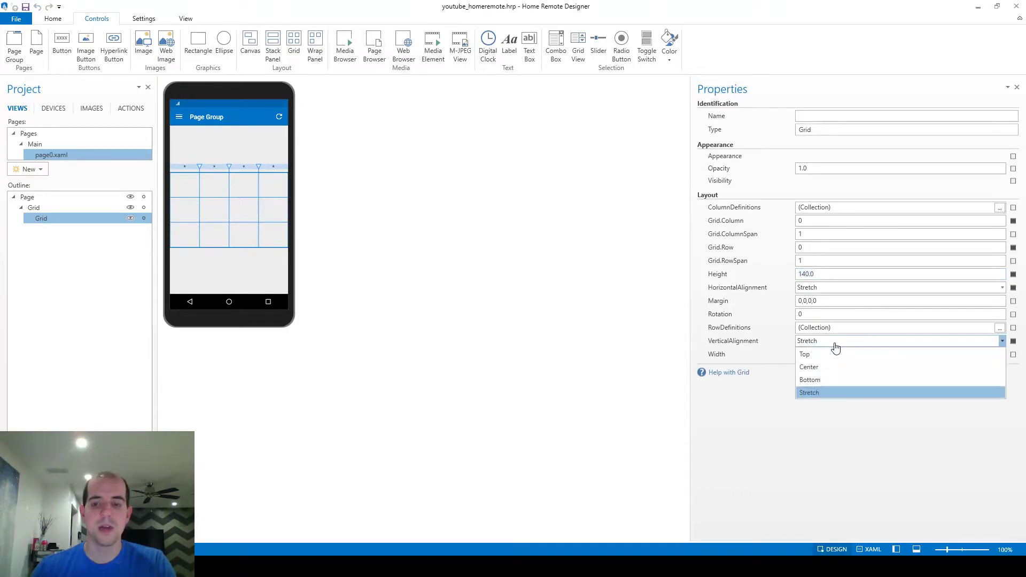
click(832, 355)
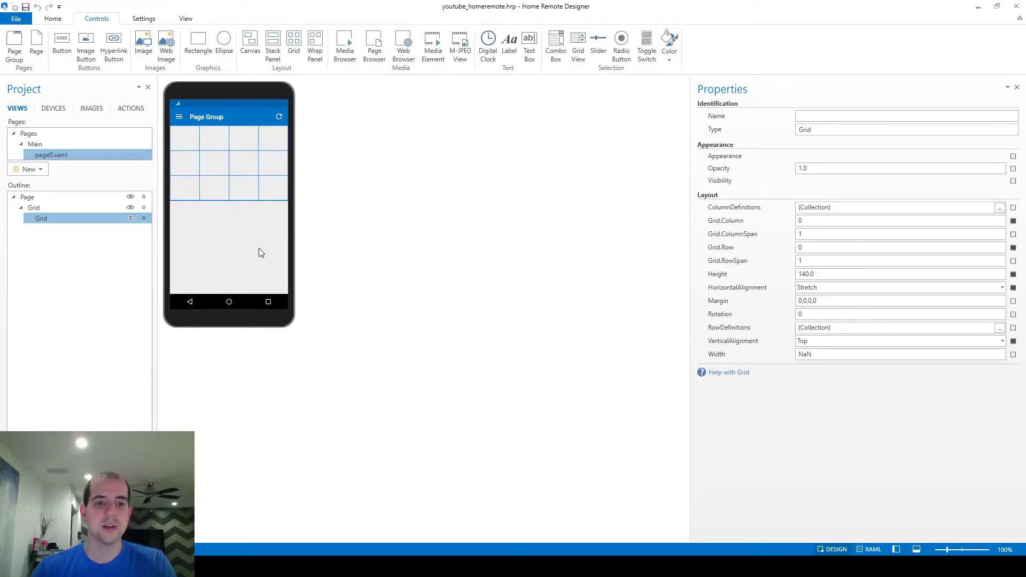
- Switch to the Excel layout and examine the directional button block in A5:C7, then return to Home Remote Designer
key(alt+Tab)
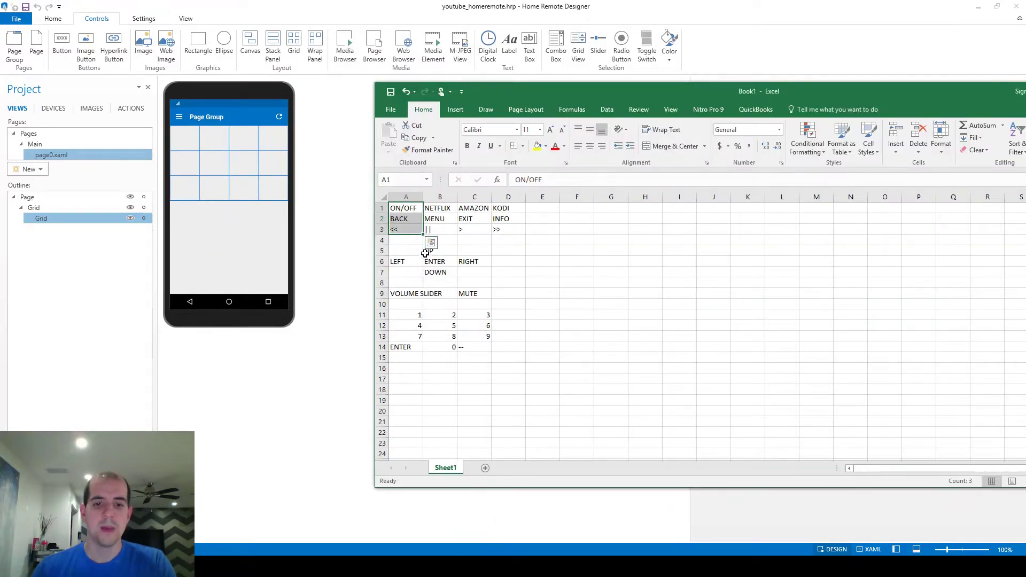
drag(406, 251, 471, 273)
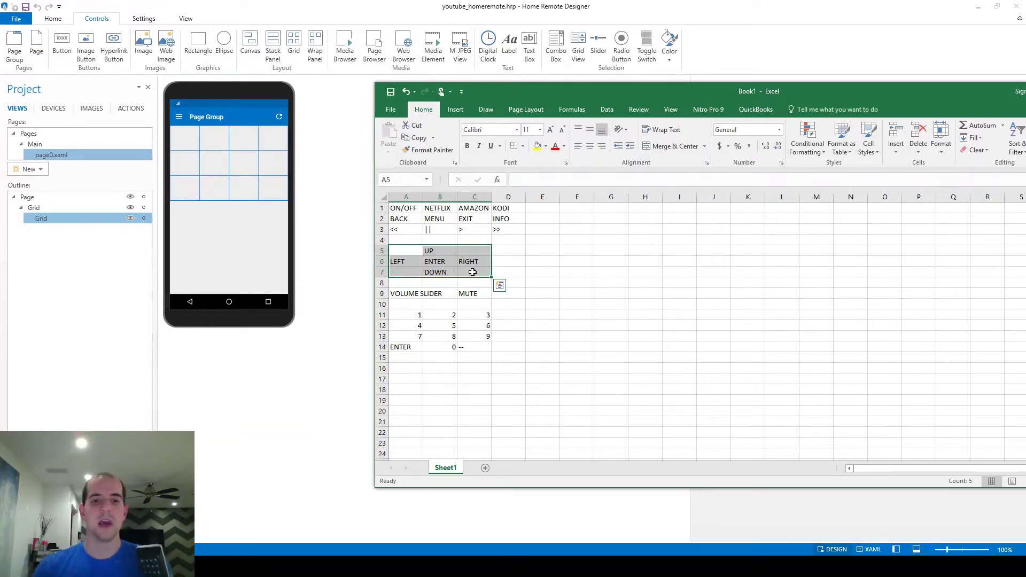
click(472, 251)
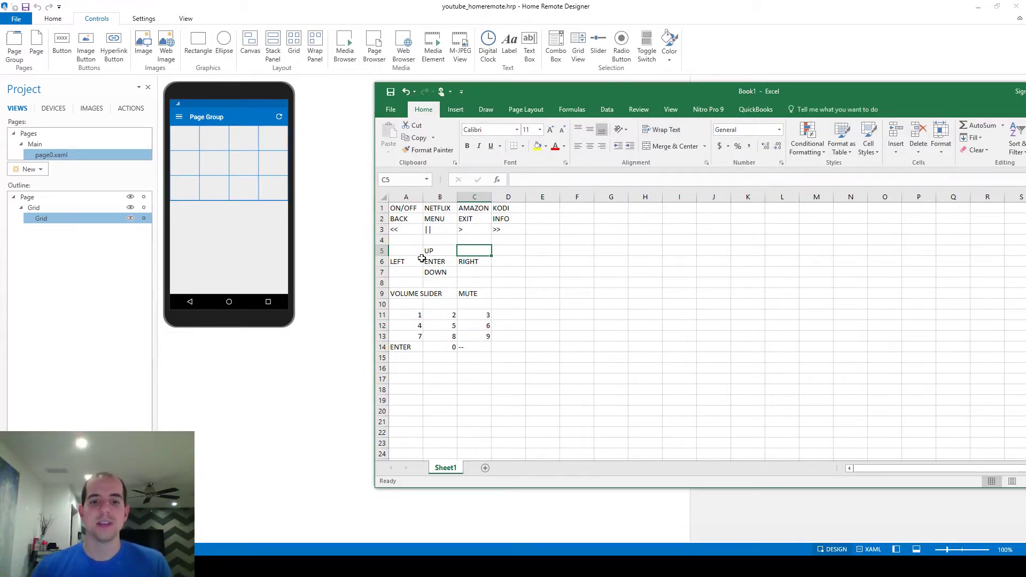
drag(412, 251, 470, 272)
drag(470, 273, 470, 272)
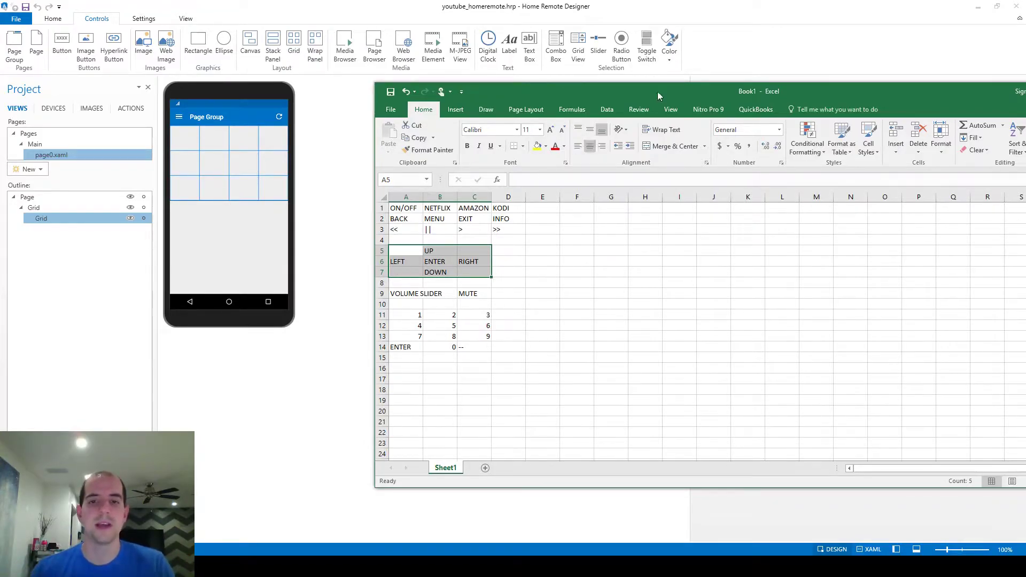
click(738, 12)
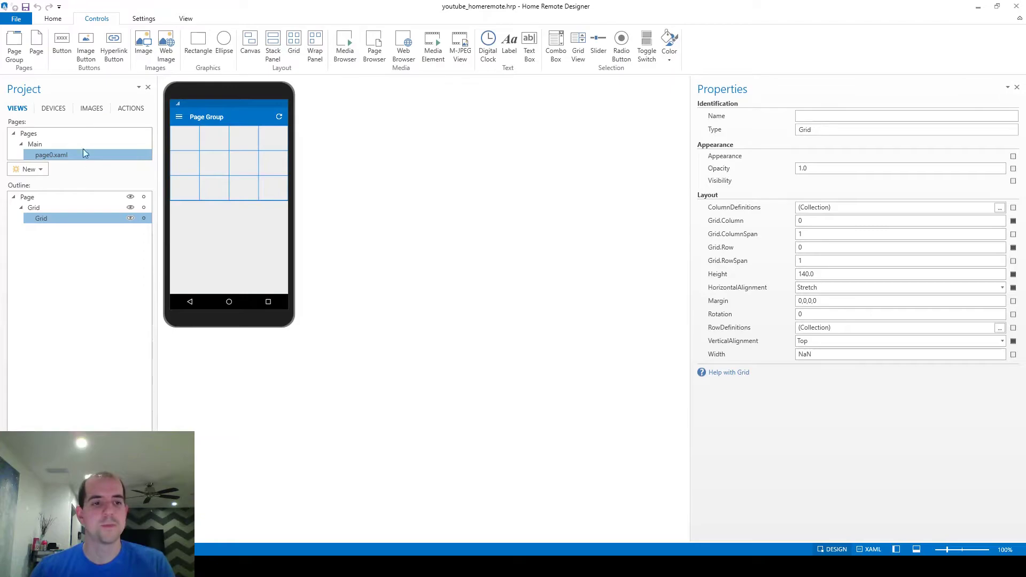
click(56, 207)
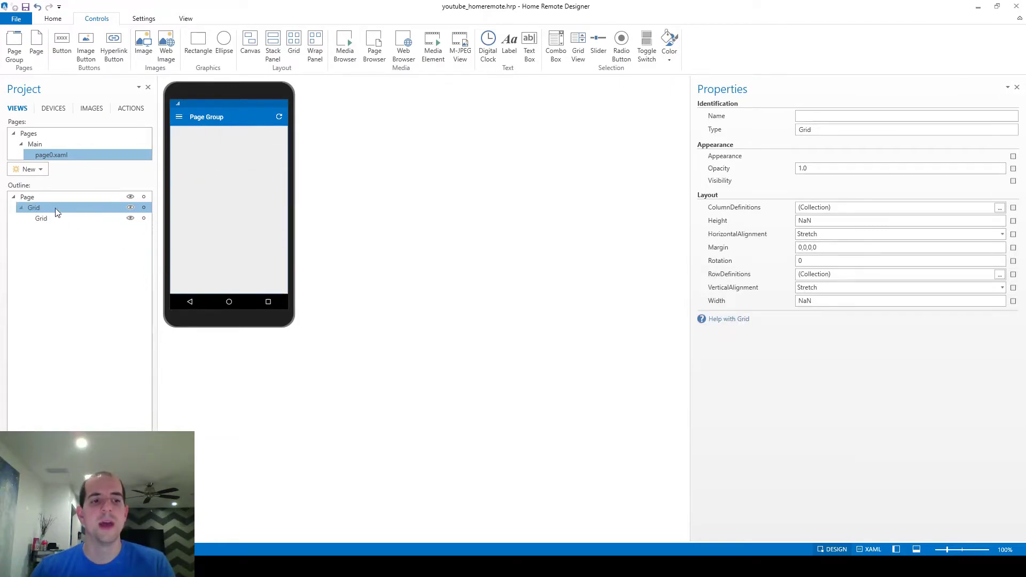
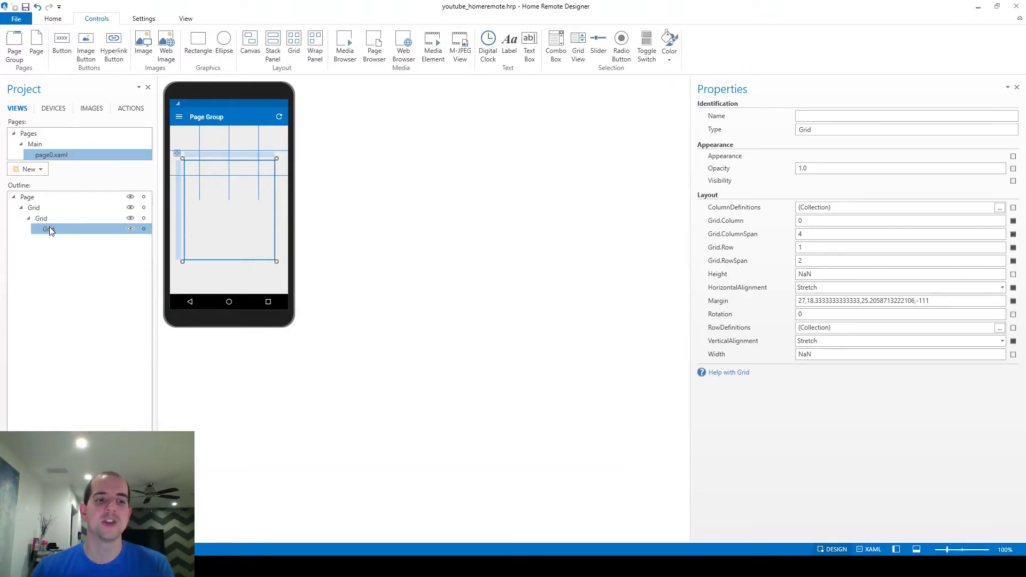
key(Up)
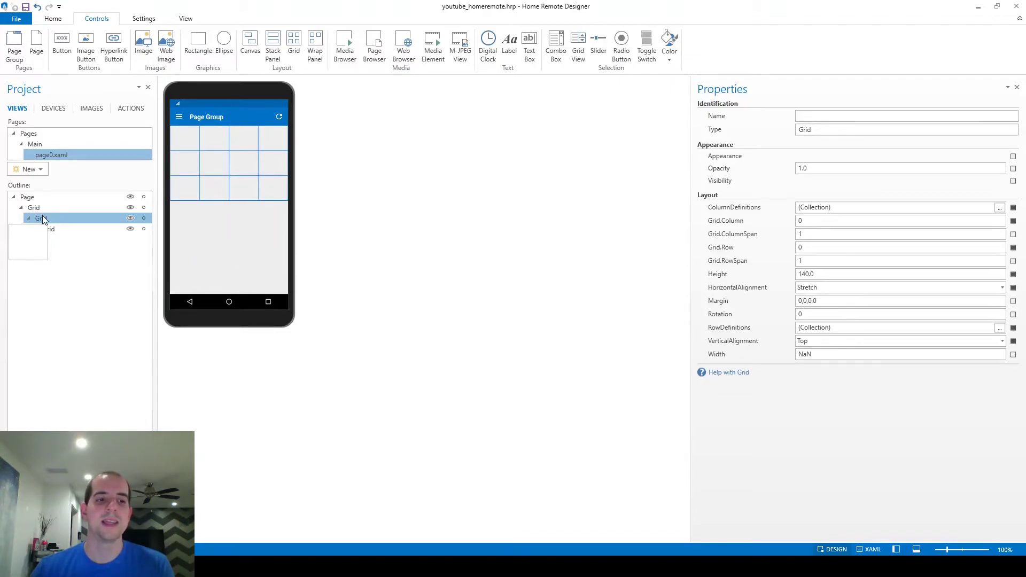
click(62, 226)
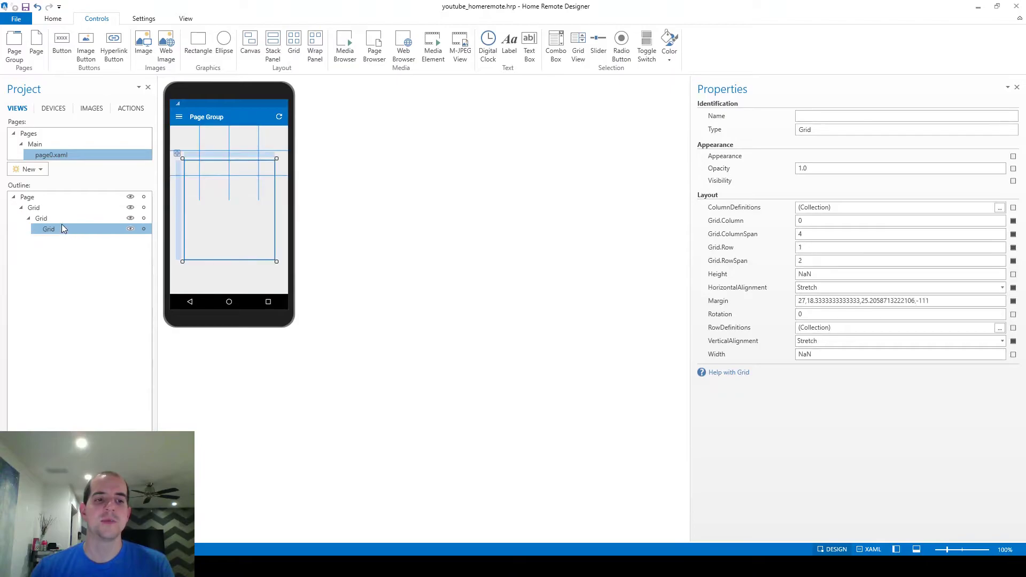
click(37, 8)
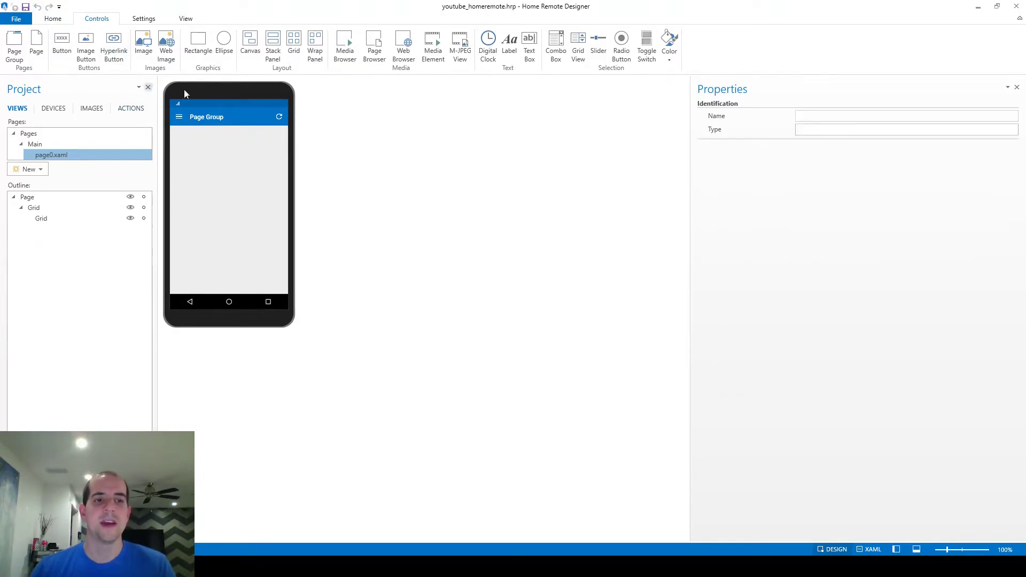
- Draw a second grid about 152 high inside the page's outer grid, in the lower half of the page
click(48, 209)
click(293, 45)
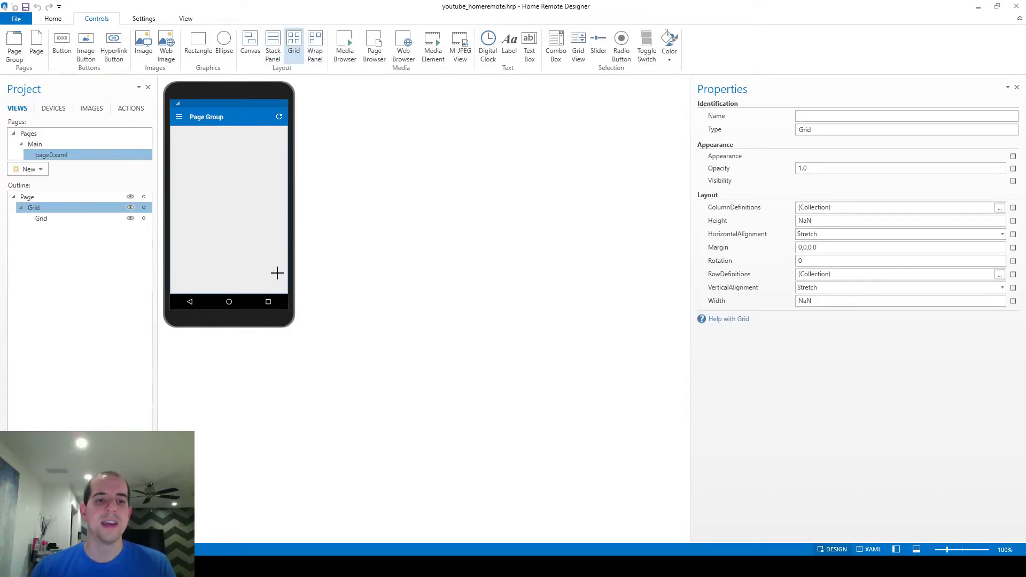
drag(277, 273, 184, 190)
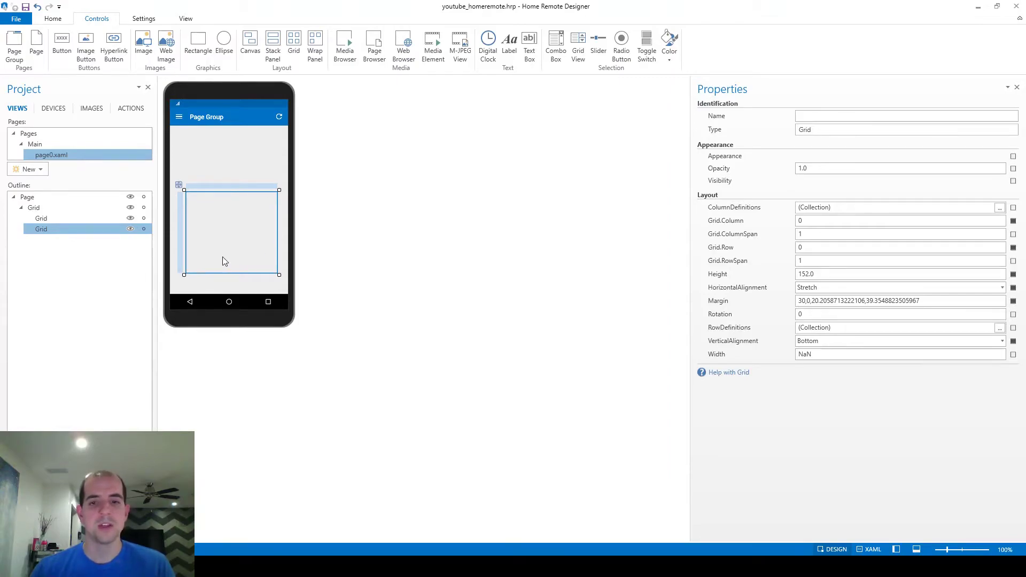
- Add five column definitions to the second nested grid
click(998, 208)
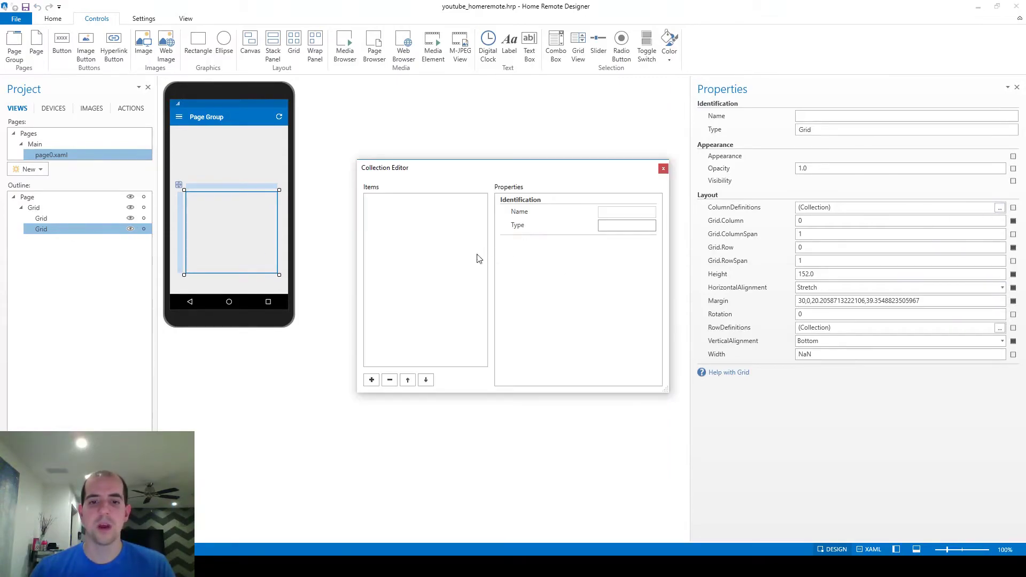
click(372, 380)
click(372, 380)
click(371, 380)
click(371, 380)
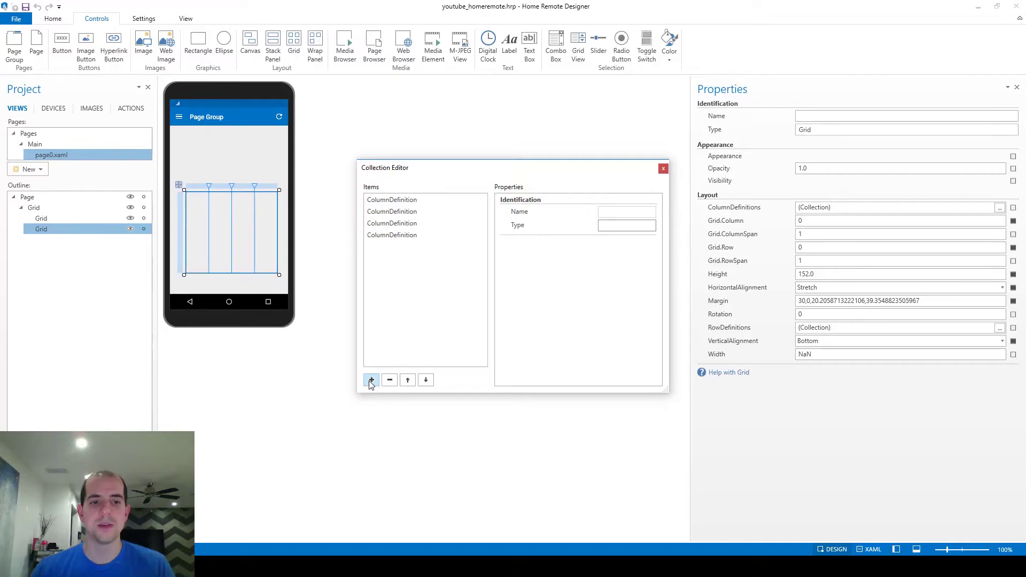
click(372, 380)
click(663, 168)
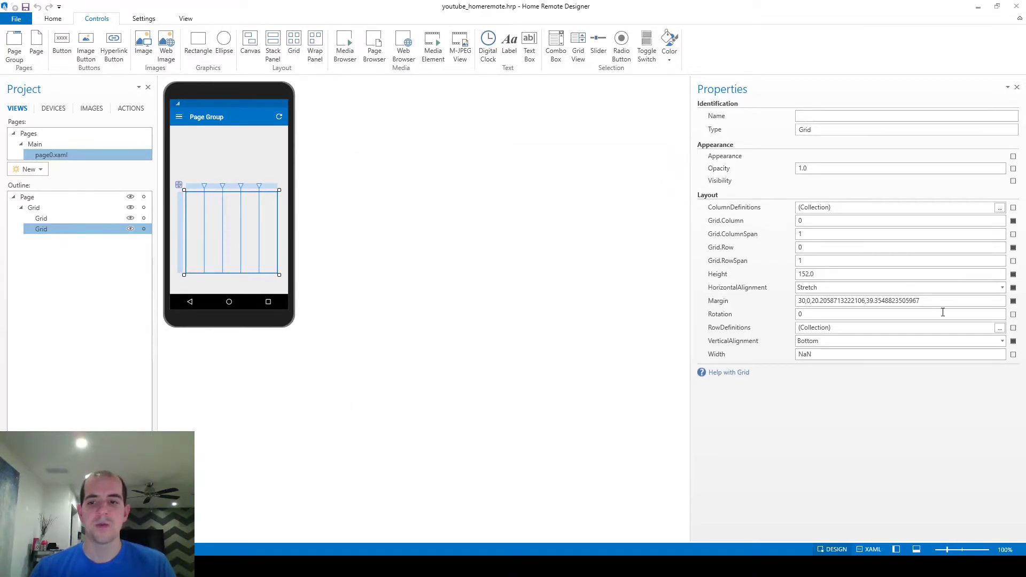
- Add three row definitions to the second nested grid
click(999, 327)
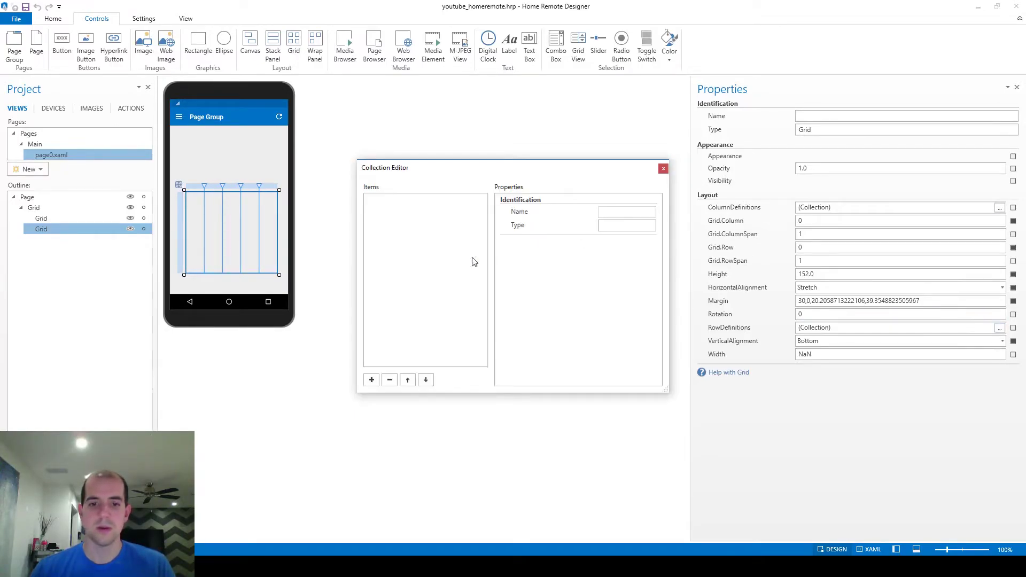
click(372, 380)
click(371, 380)
click(372, 380)
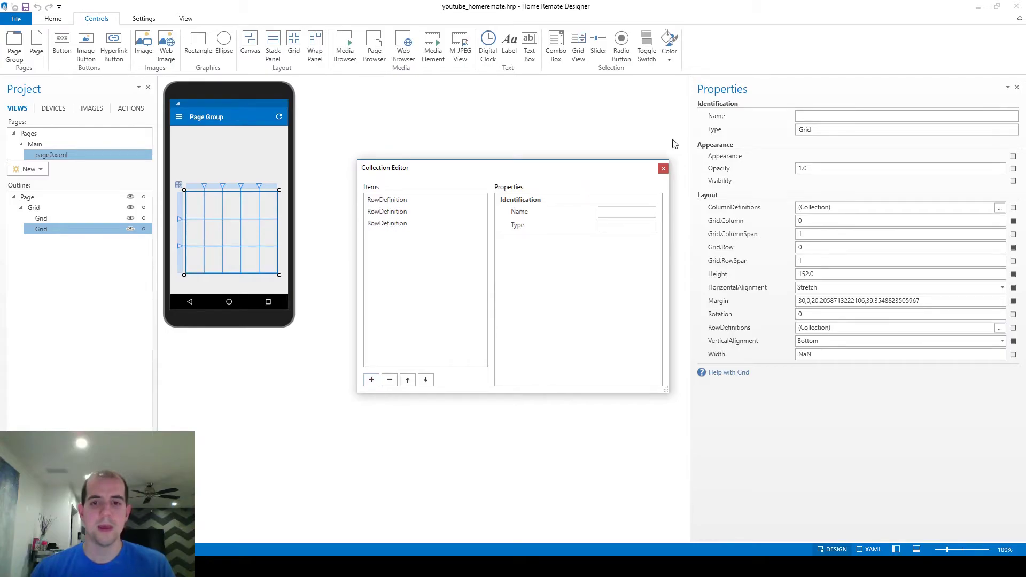
click(663, 169)
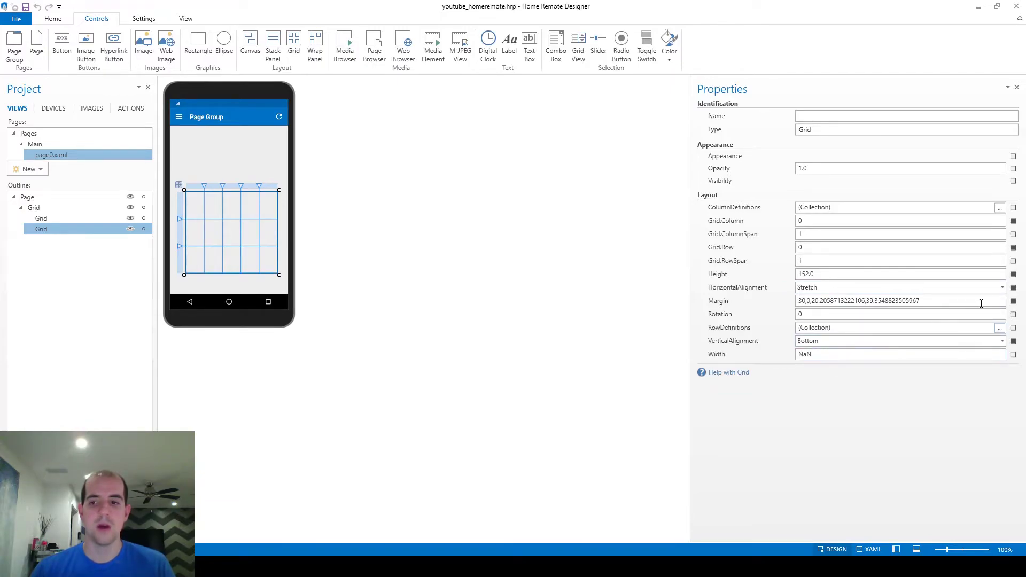
- Reset the second nested grid's margin to its default and set its vertical alignment to Center
click(1013, 301)
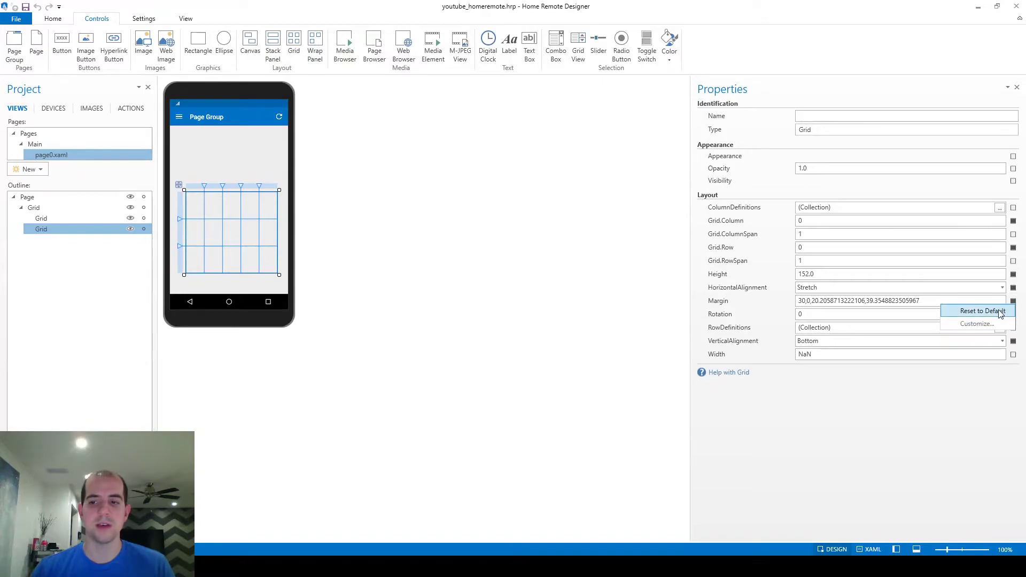
click(1000, 312)
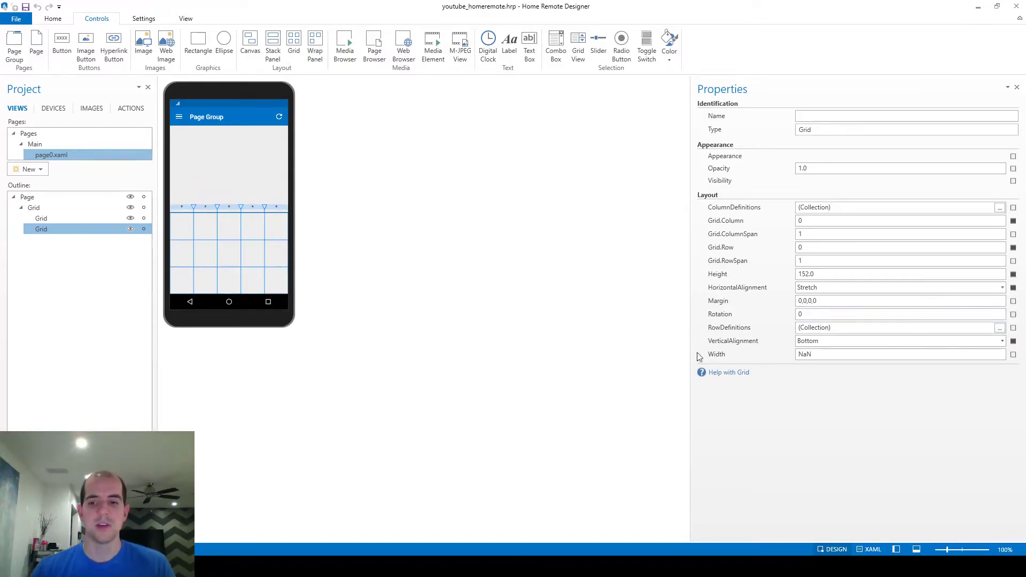
click(822, 343)
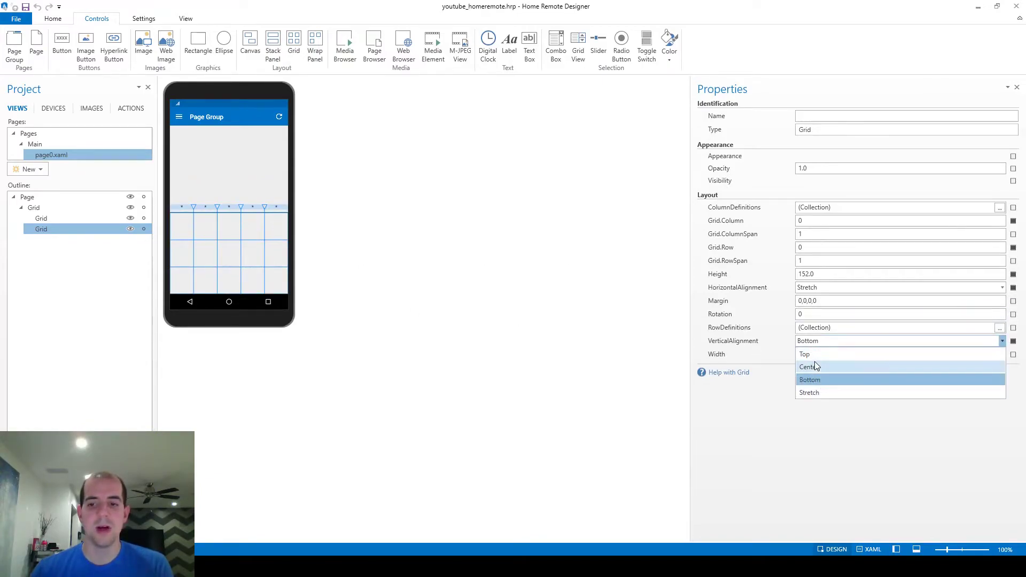
click(821, 368)
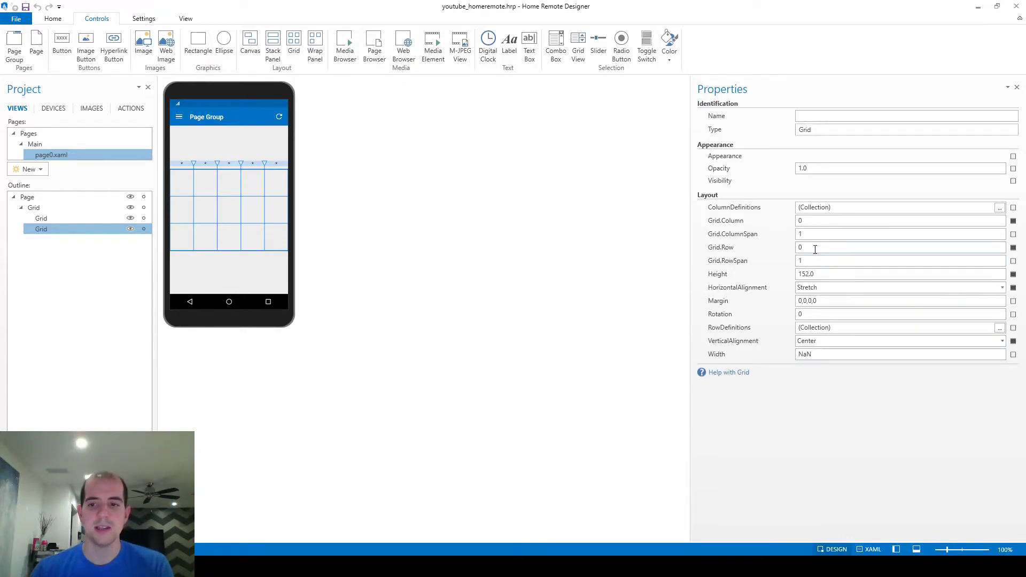
- Set the second nested grid's height to 100
drag(810, 273, 777, 275)
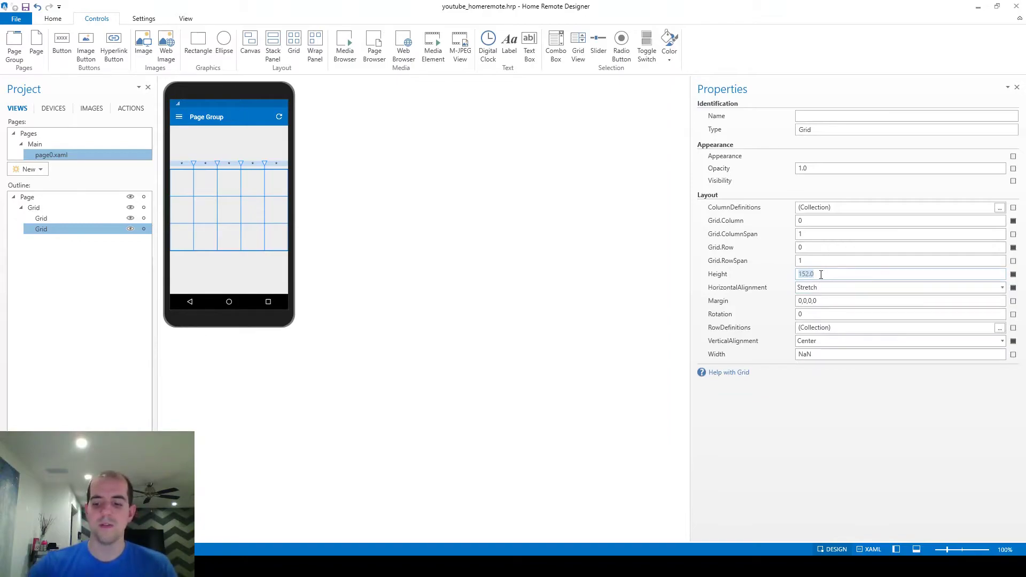
text(100)
key(Return)
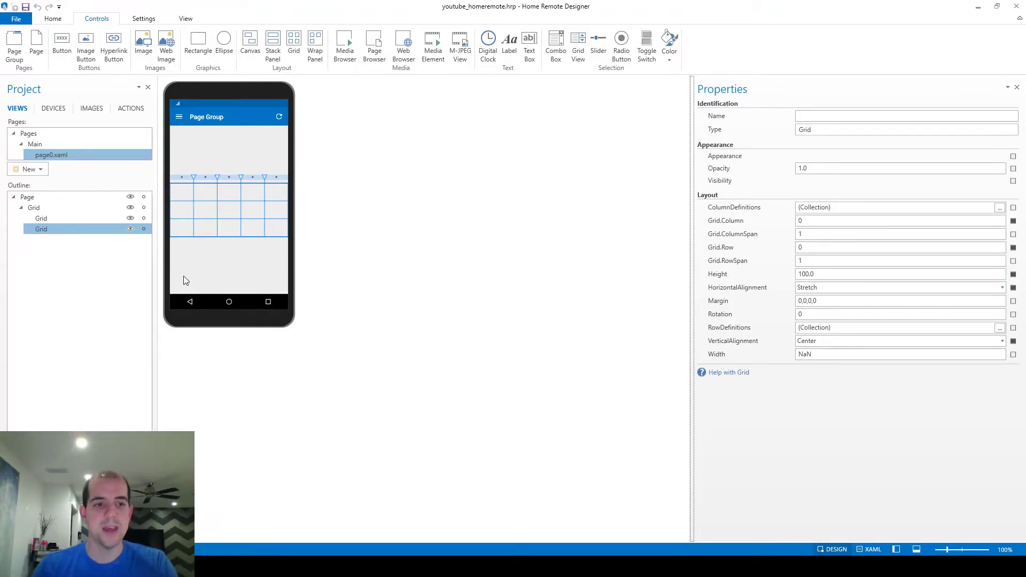
- Draw a third grid about 64 high inside the outer grid, near the bottom of the page
click(60, 208)
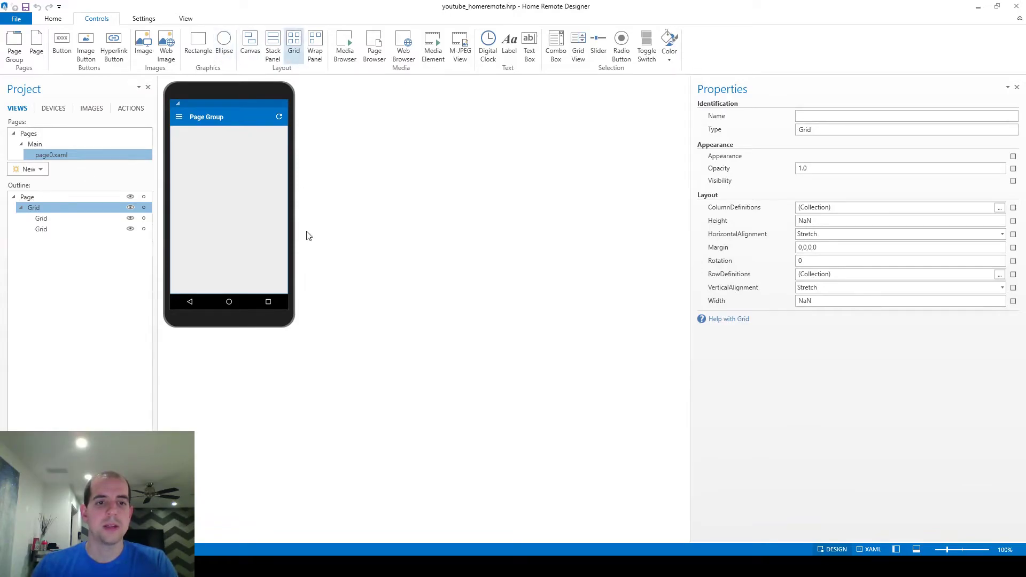
drag(278, 284, 179, 248)
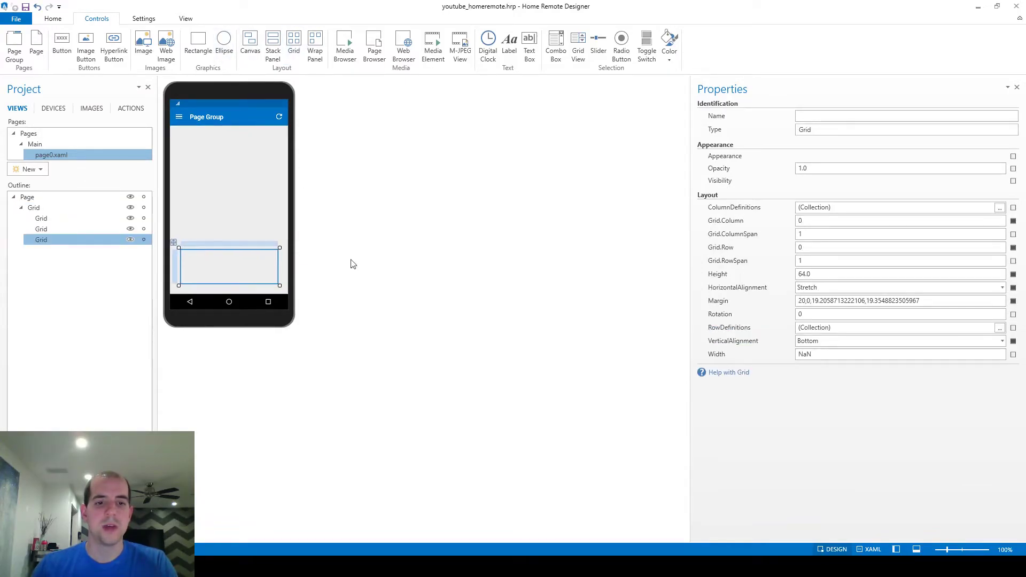
- Check the volume slider and mute row in the Excel layout, and add five column definitions to the third nested grid
key(alt+Tab)
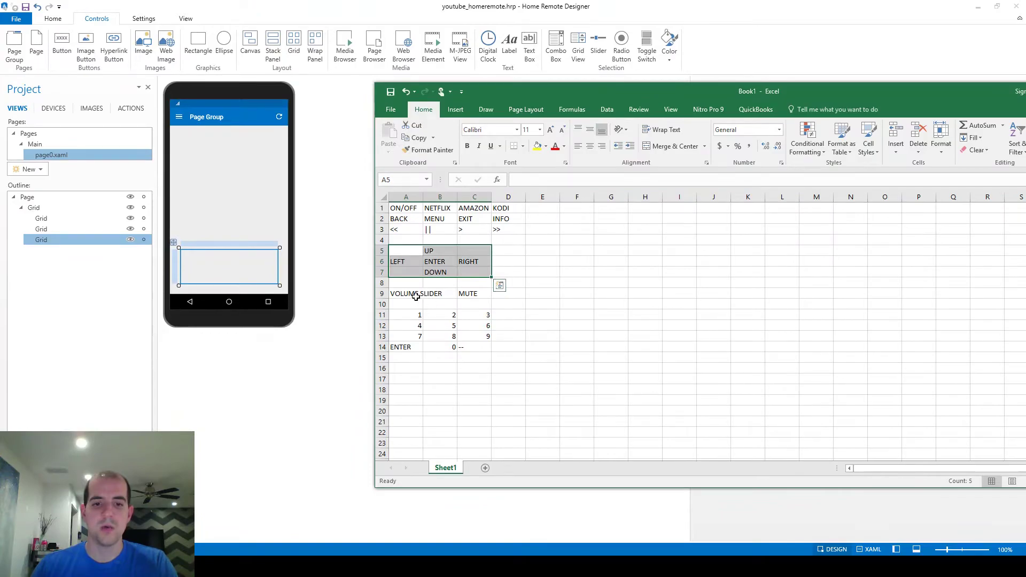
drag(415, 297, 471, 296)
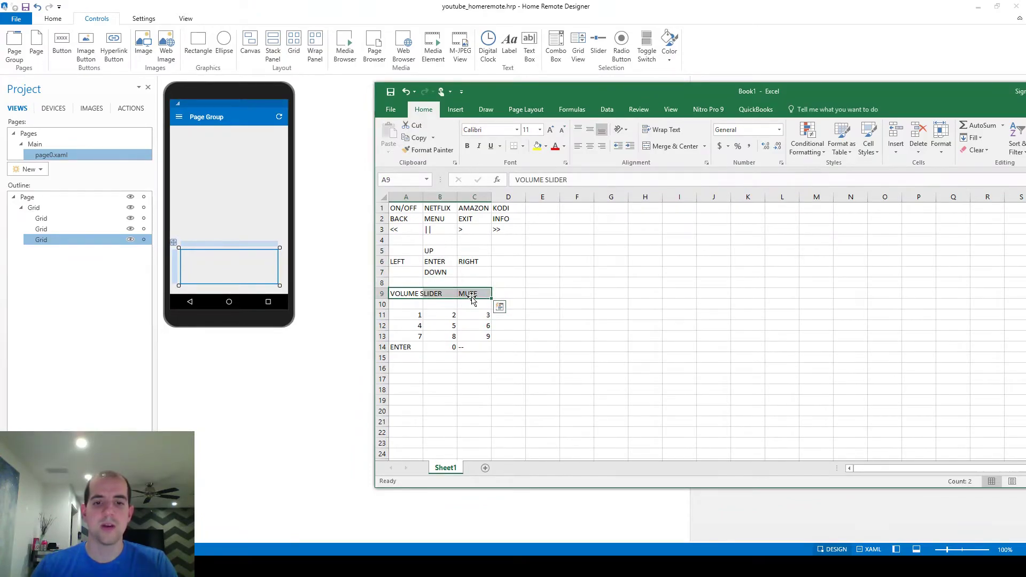
click(810, 27)
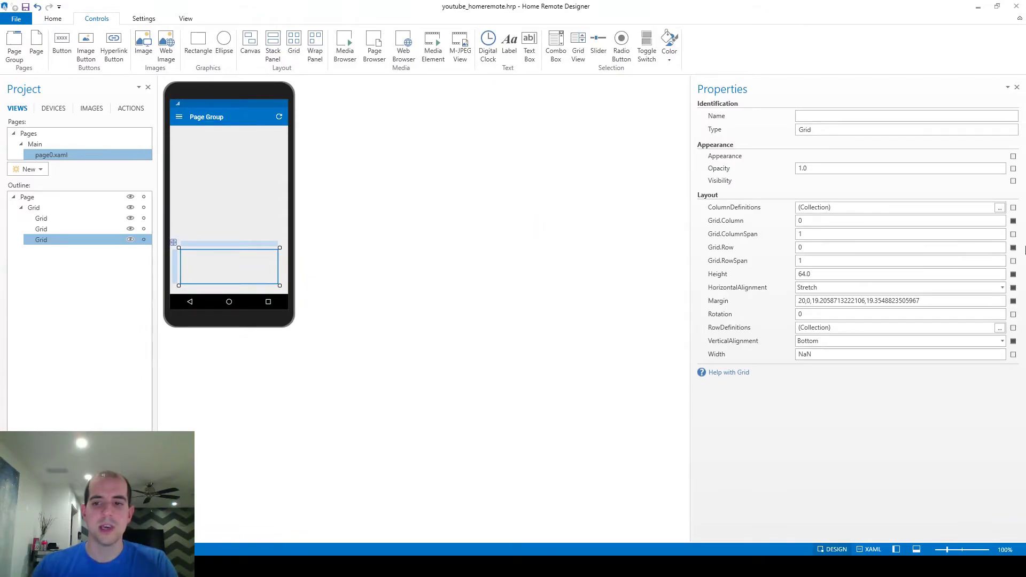
click(999, 208)
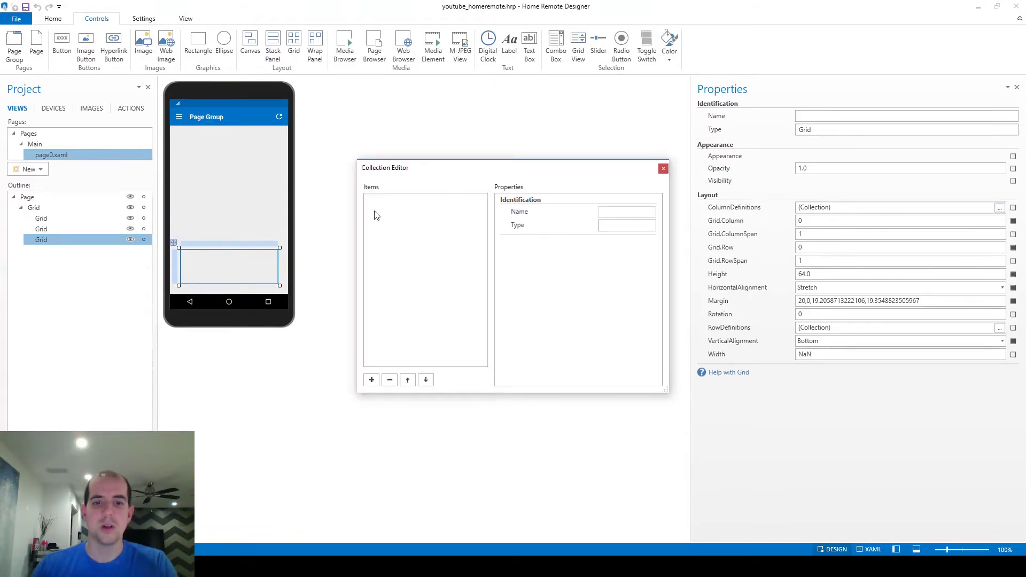
click(370, 380)
click(371, 379)
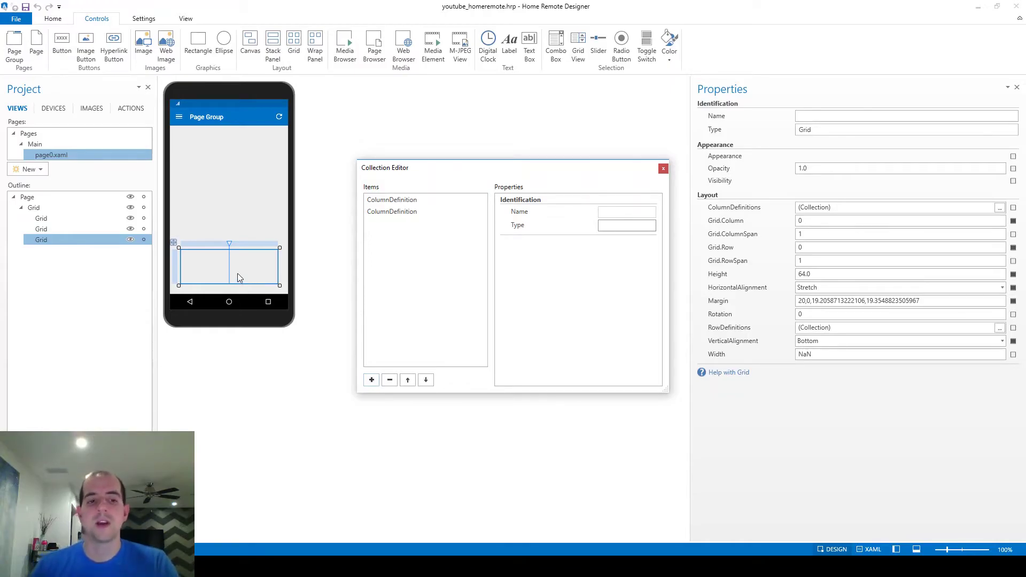
click(372, 380)
click(372, 380)
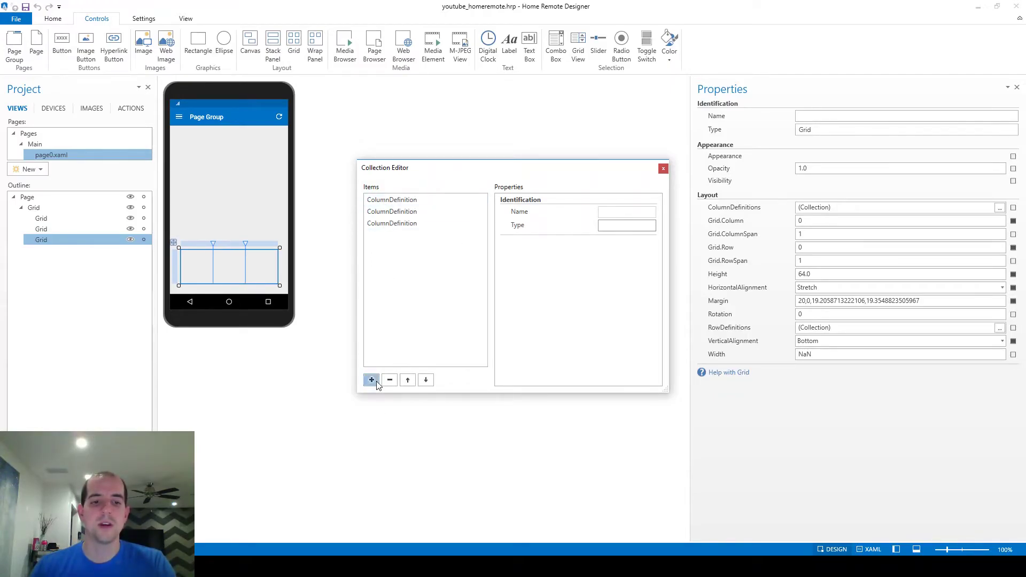
click(371, 380)
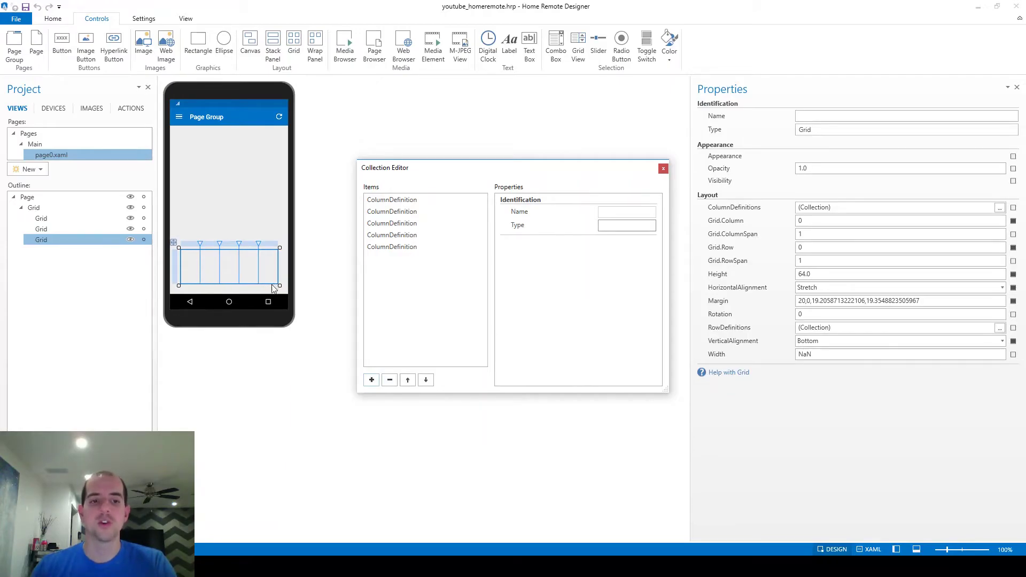
- Remove three of the third nested grid's column definitions so that only two are kept
click(408, 224)
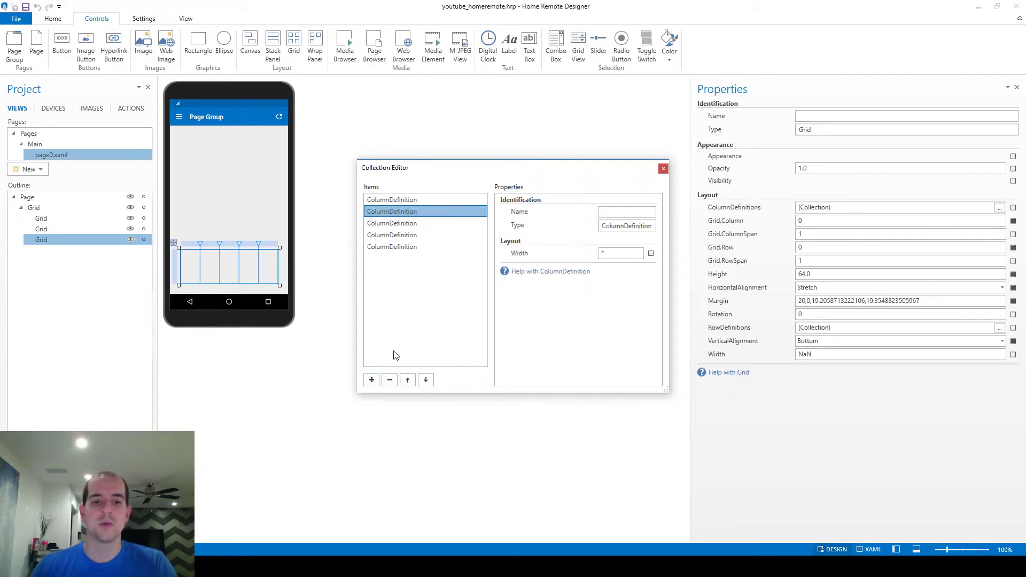
click(390, 379)
click(389, 379)
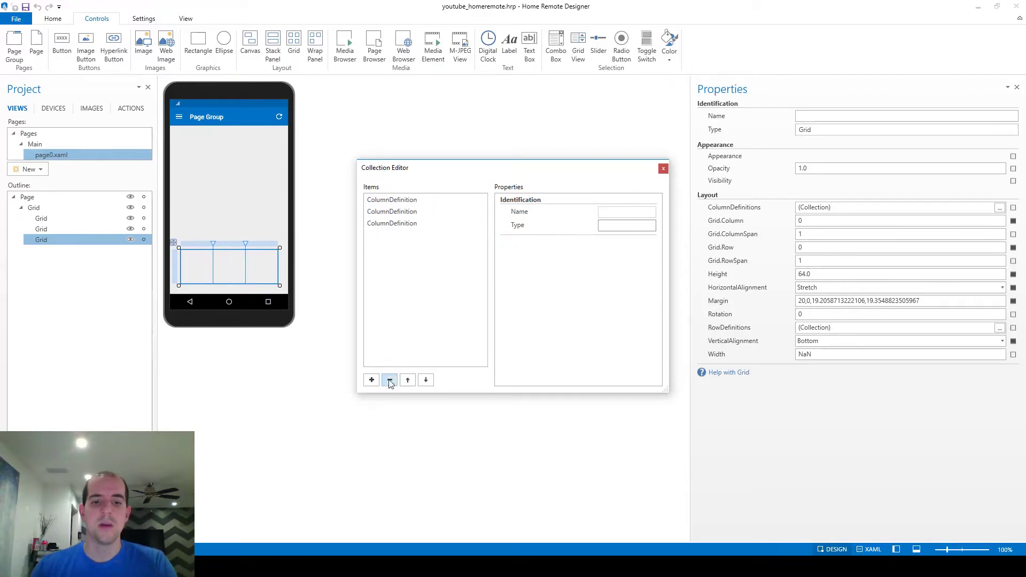
click(410, 224)
click(390, 379)
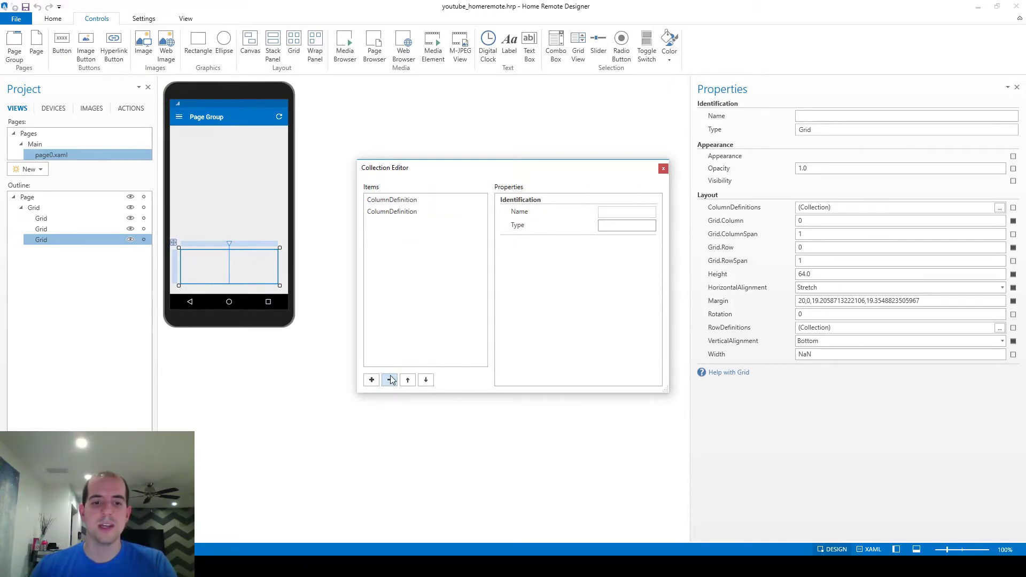
- Set the width of the third nested grid's first column to 4*, leaving the second column at *
click(409, 201)
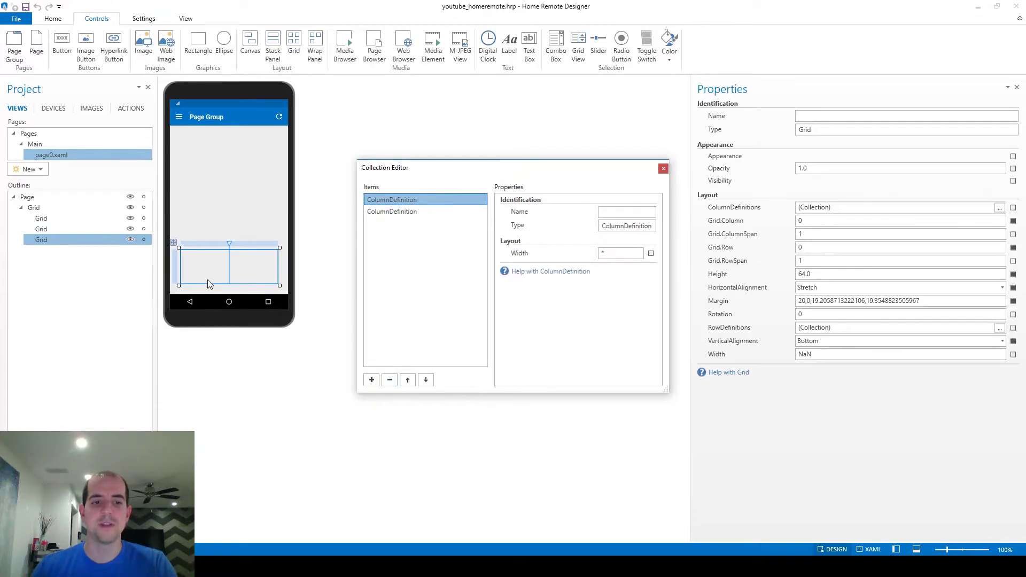
click(602, 253)
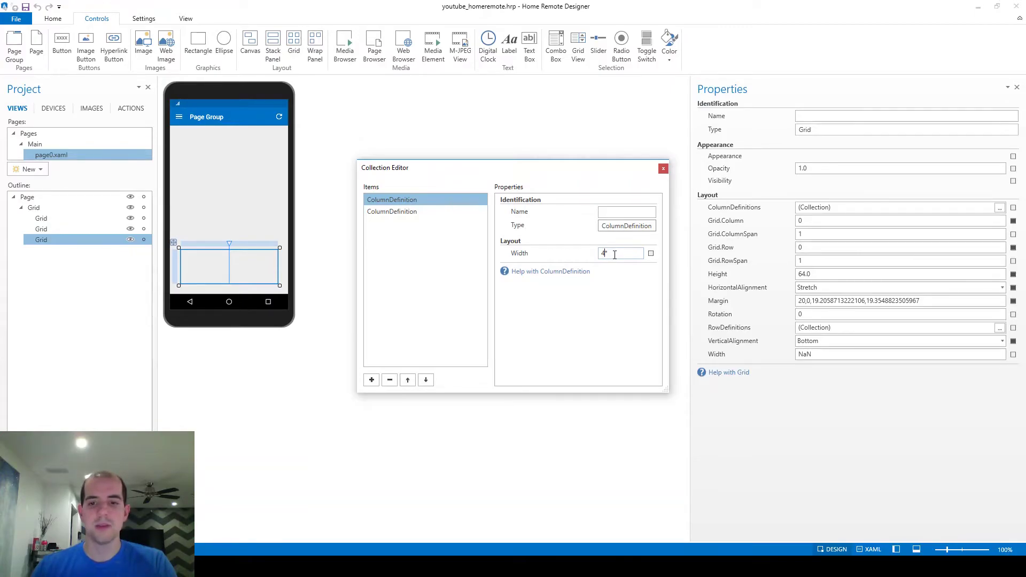
click(406, 211)
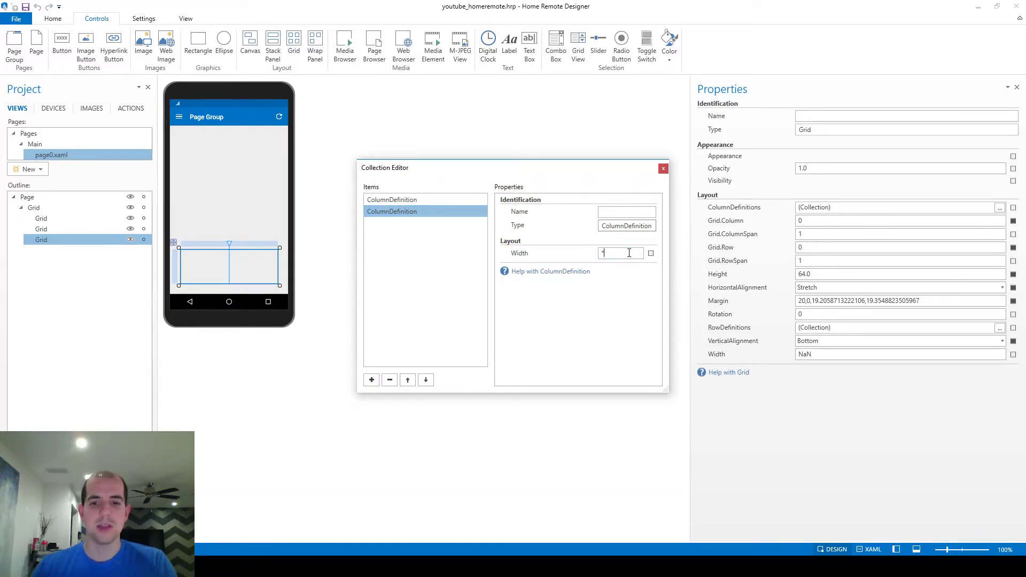
click(427, 201)
click(428, 212)
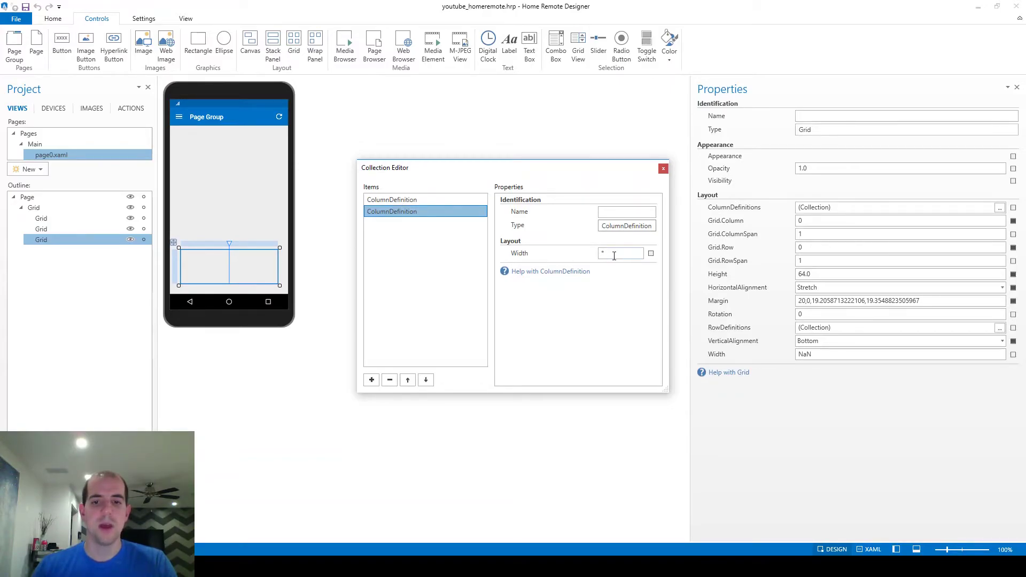
click(425, 199)
click(421, 211)
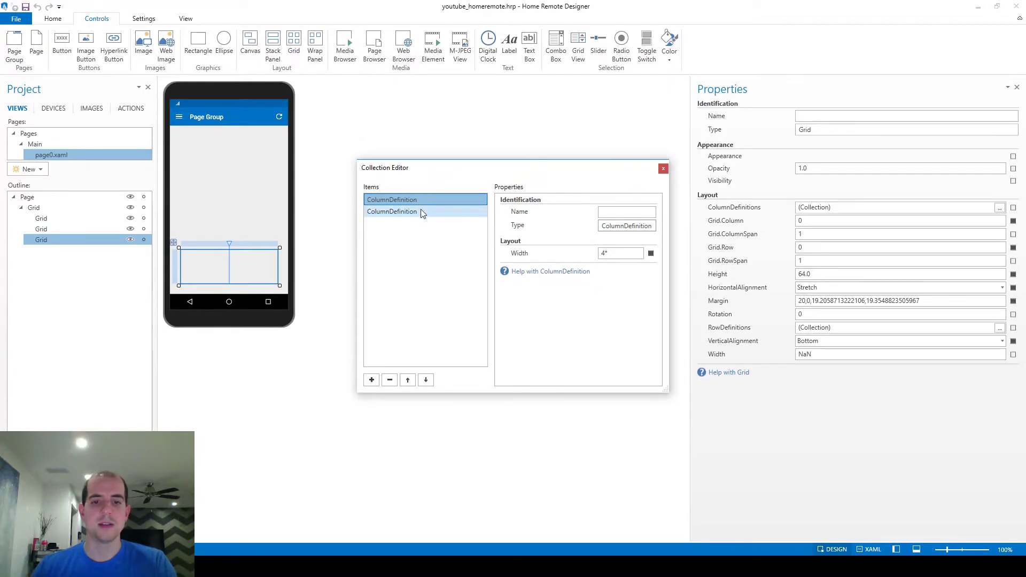
click(424, 201)
click(663, 169)
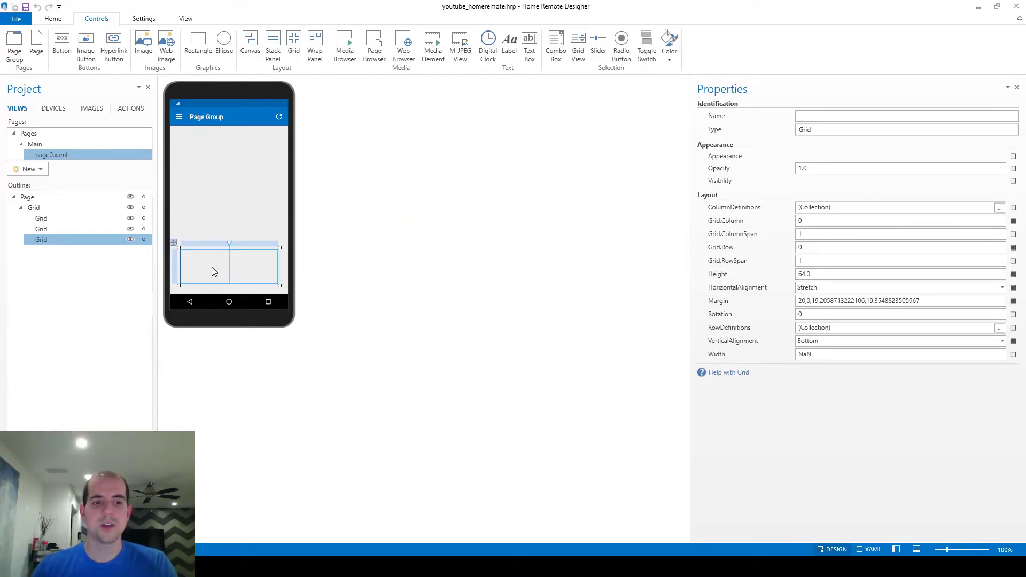
click(246, 207)
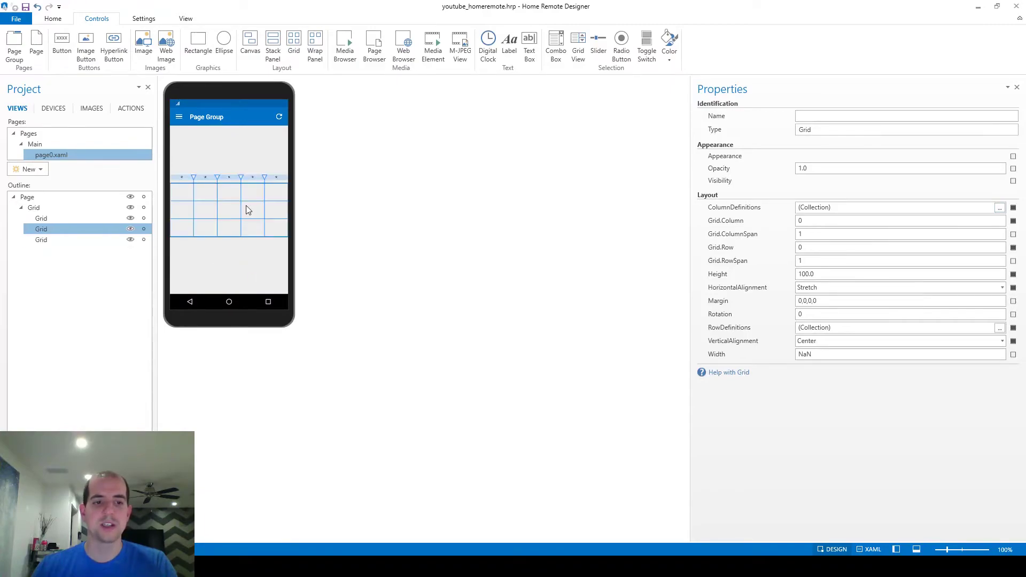
click(46, 241)
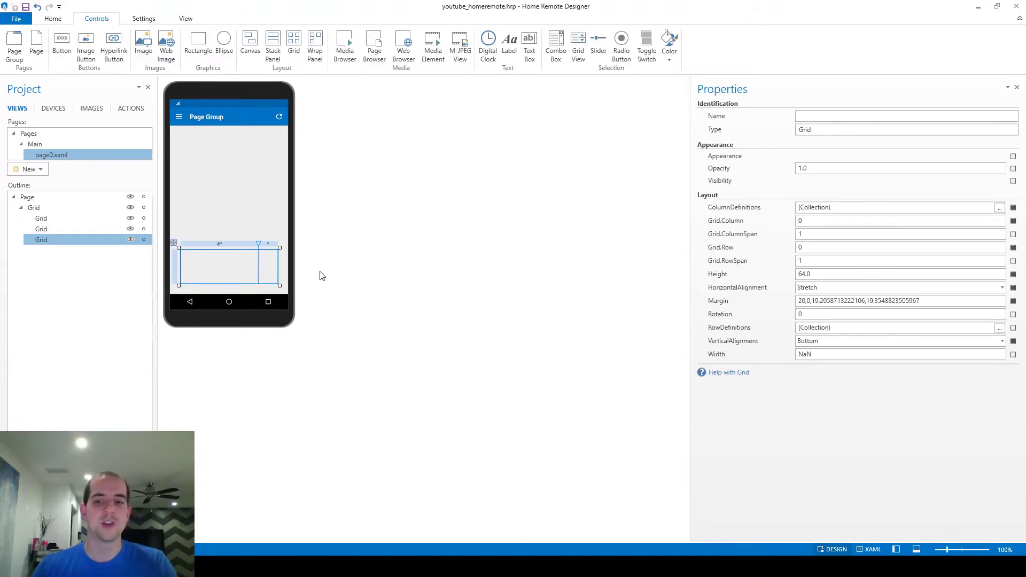
- Add one row definition to the third nested grid
click(999, 327)
click(371, 381)
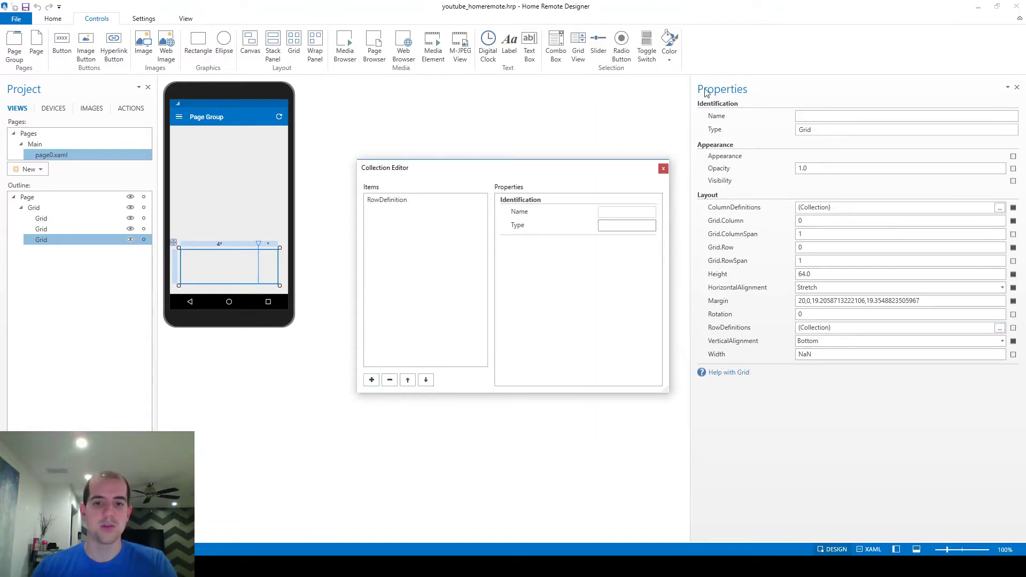
click(663, 169)
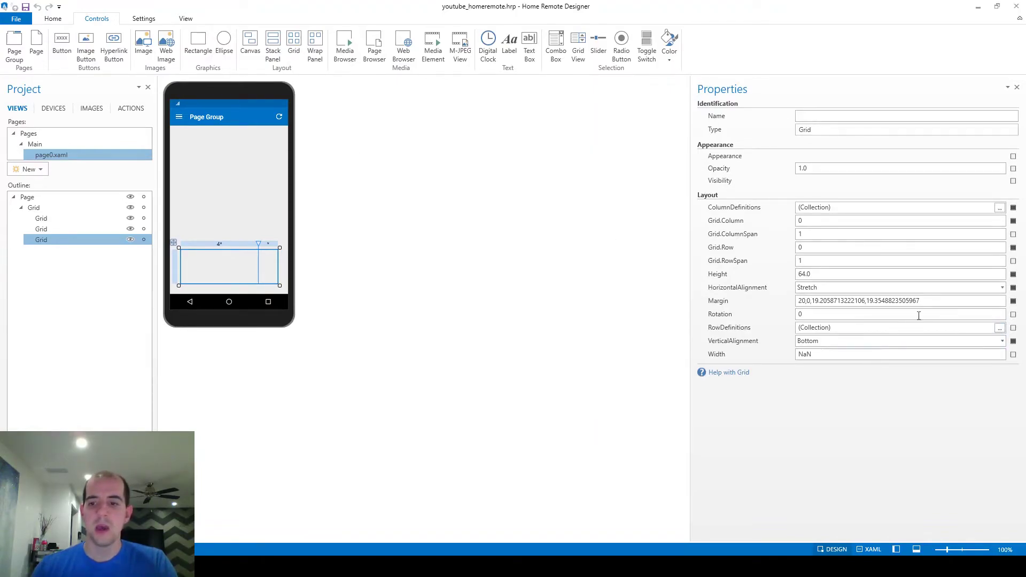
- Reset the third nested grid's margin to its default and set its height to 25
click(1015, 302)
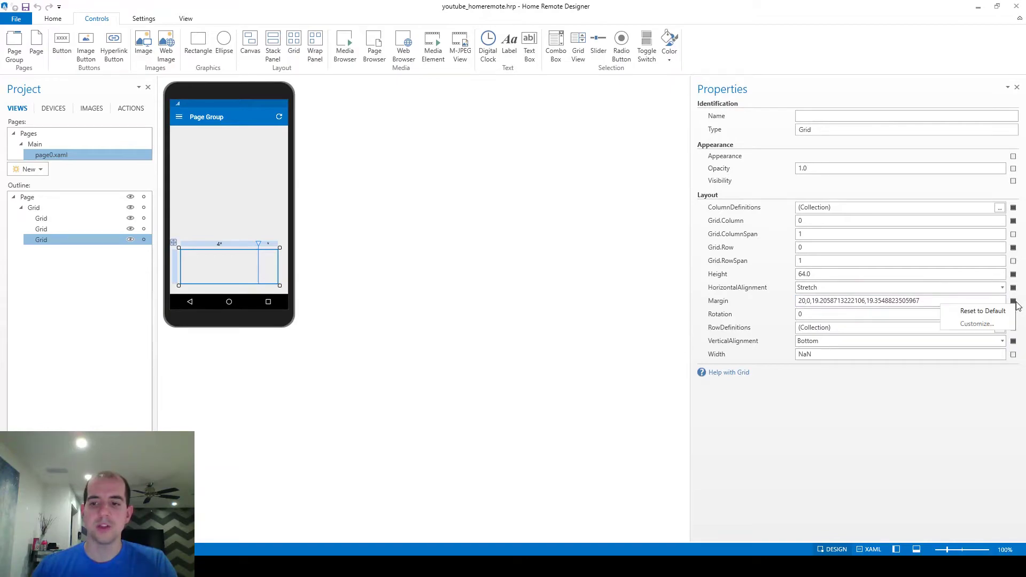
click(989, 310)
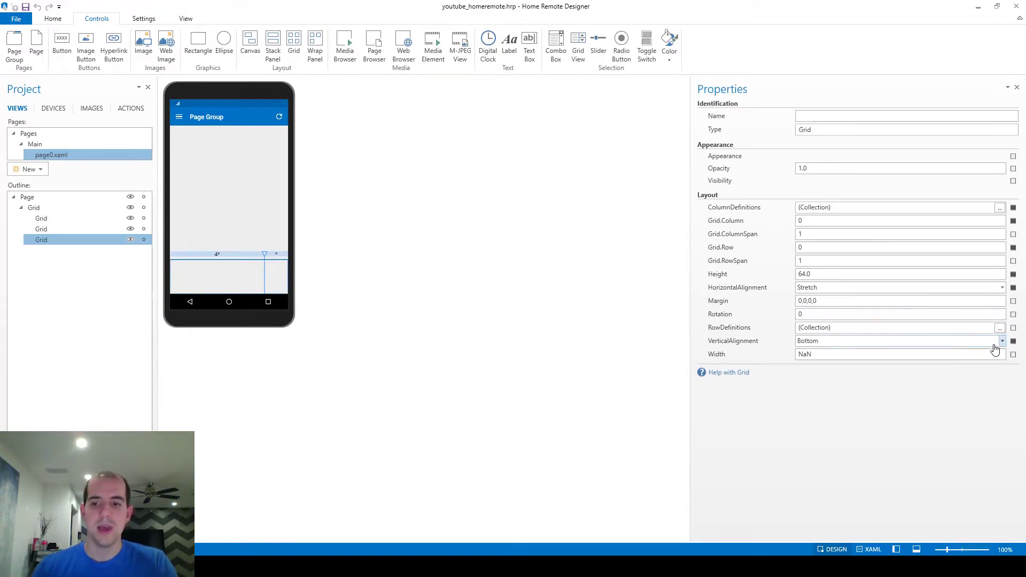
double_click(814, 273)
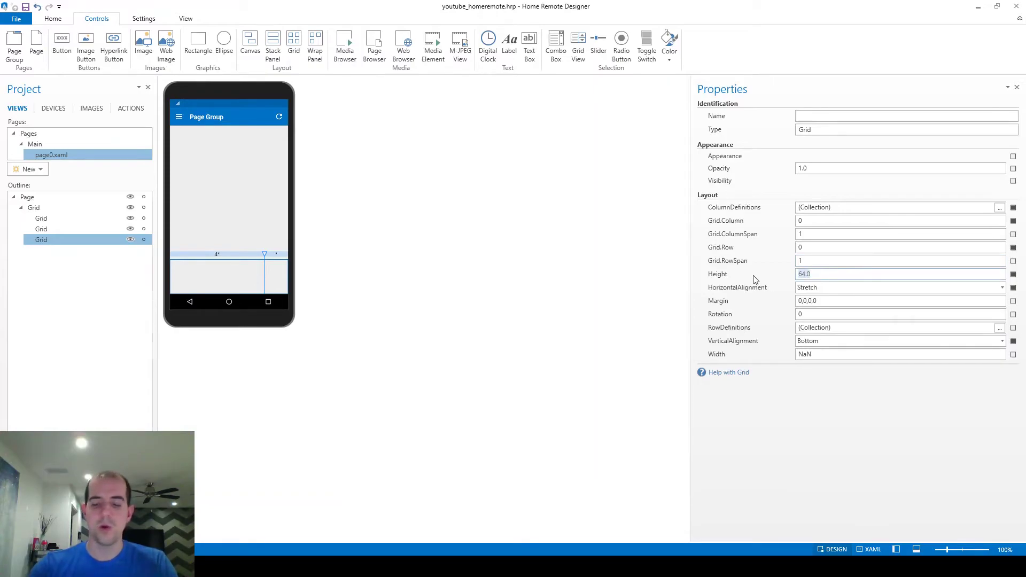
text(25)
key(Return)
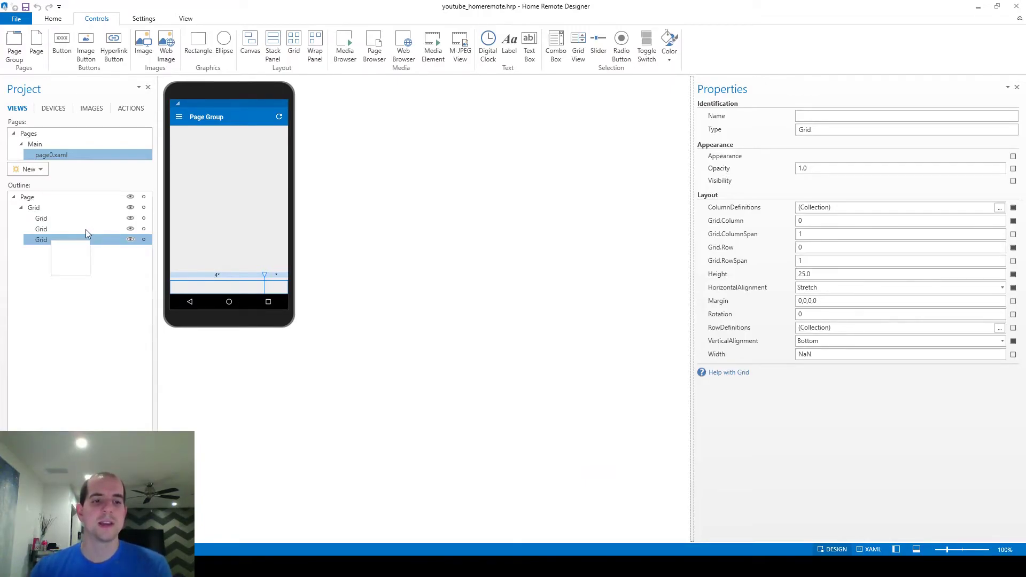
- Draw a button inside the first cell of the first nested grid, at row 0 and column 0
click(59, 220)
click(57, 227)
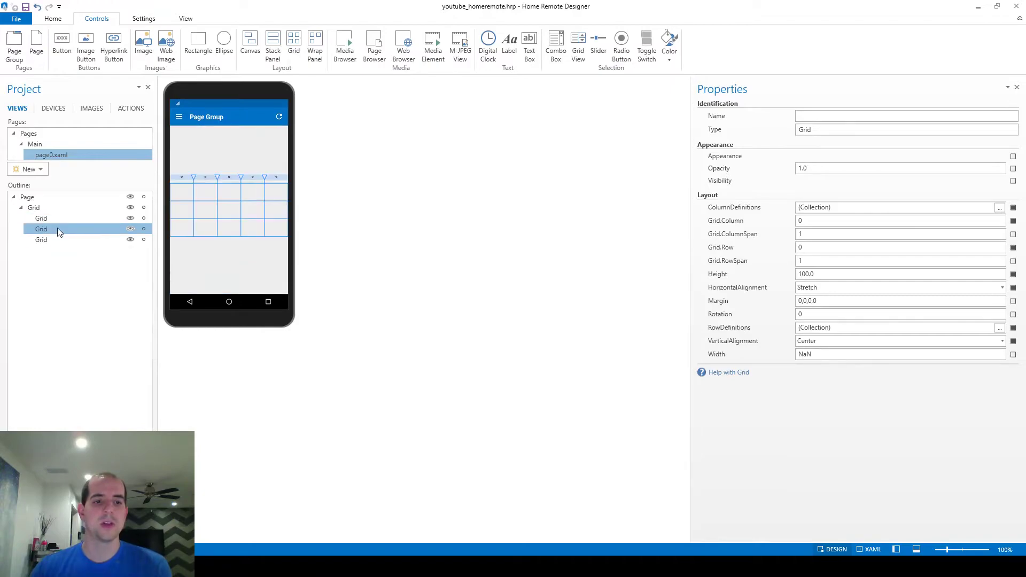
click(59, 217)
click(55, 229)
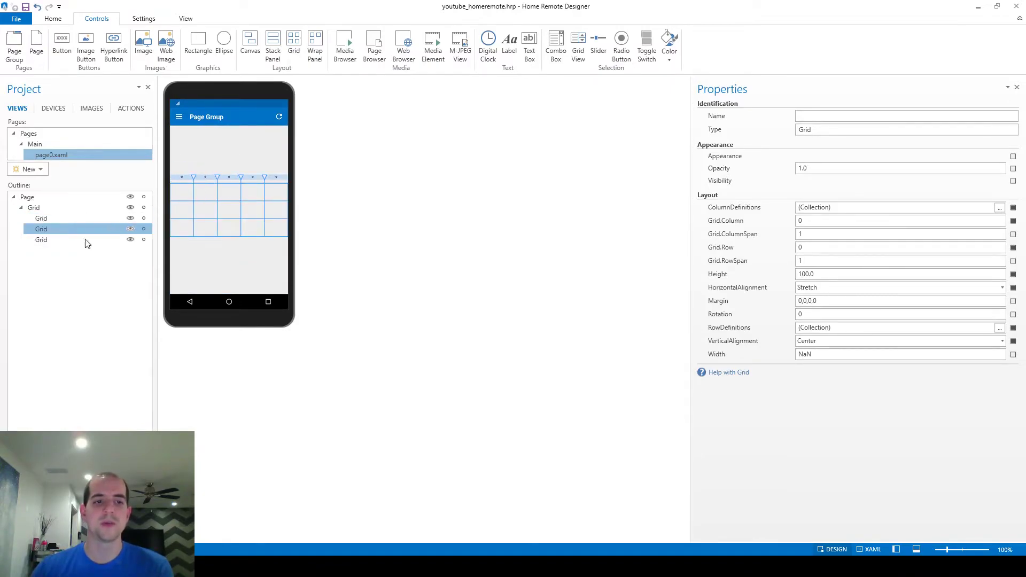
click(51, 240)
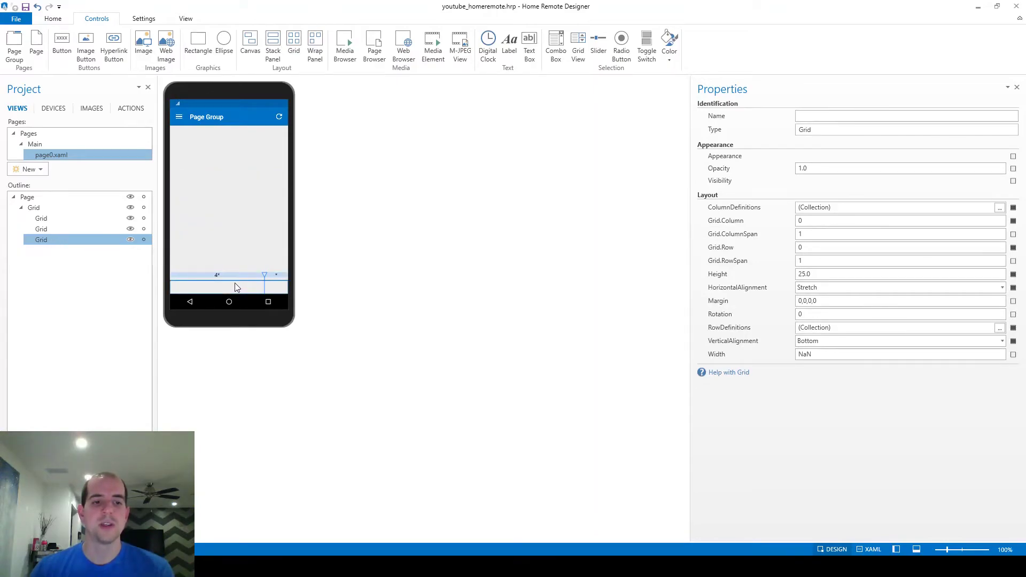
click(56, 218)
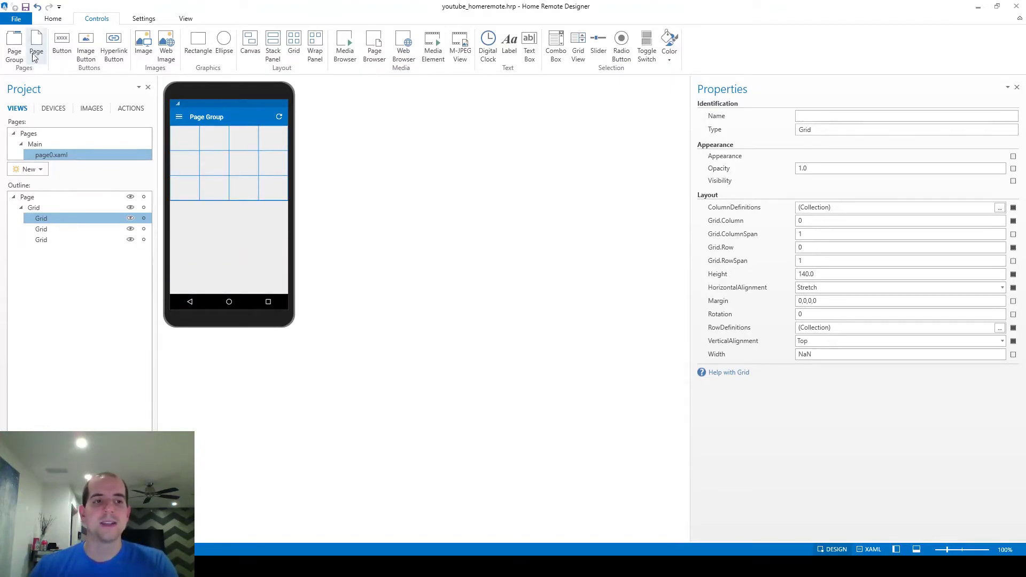
click(61, 46)
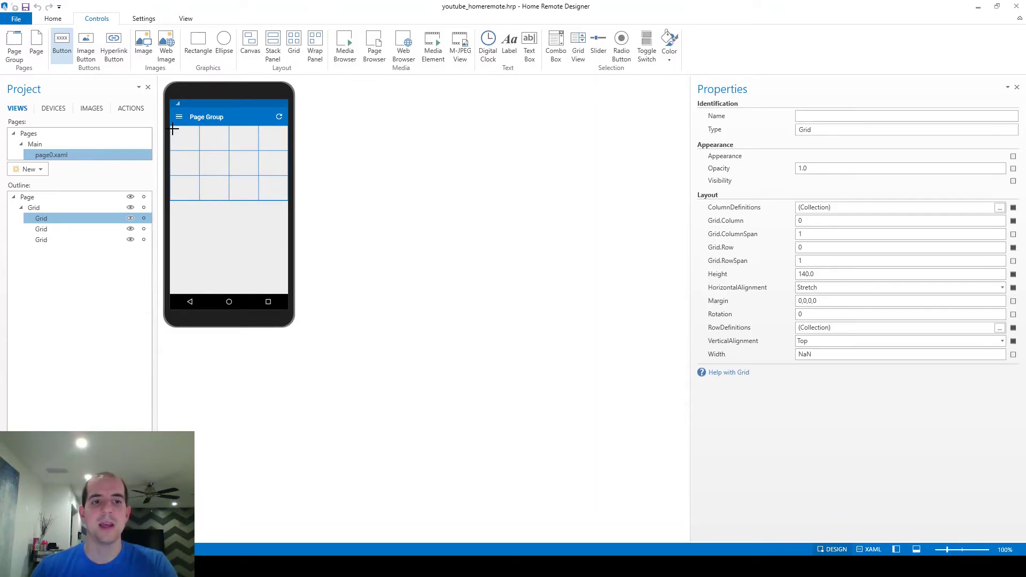
drag(172, 128, 195, 147)
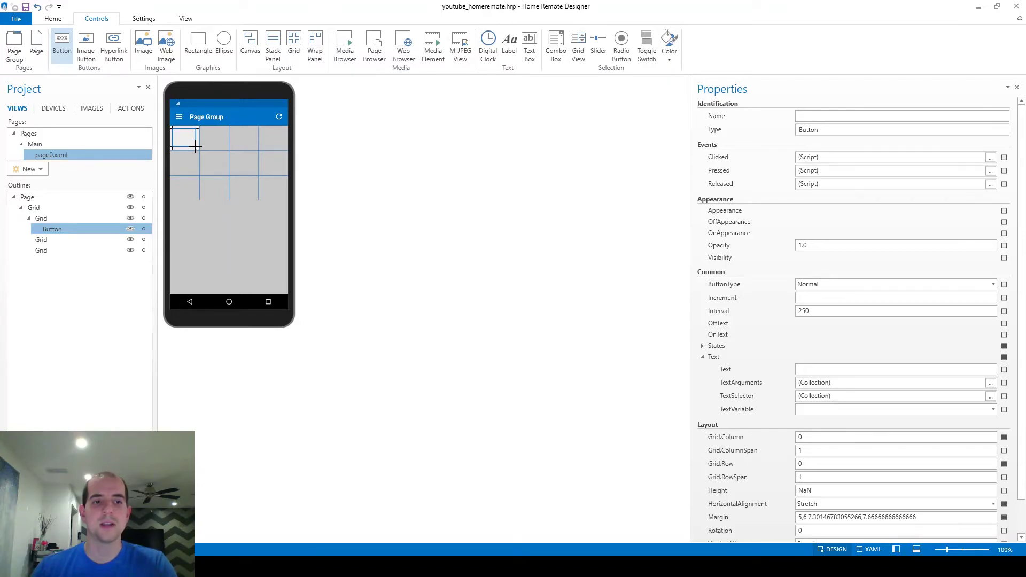
key(Escape)
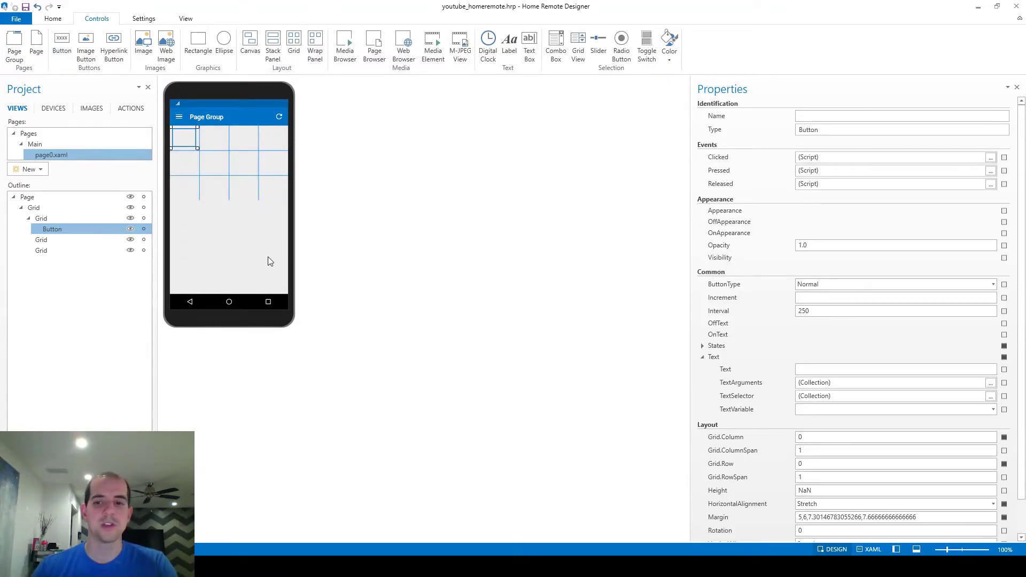
- Name the new button in the first nested grid OnOff
click(811, 116)
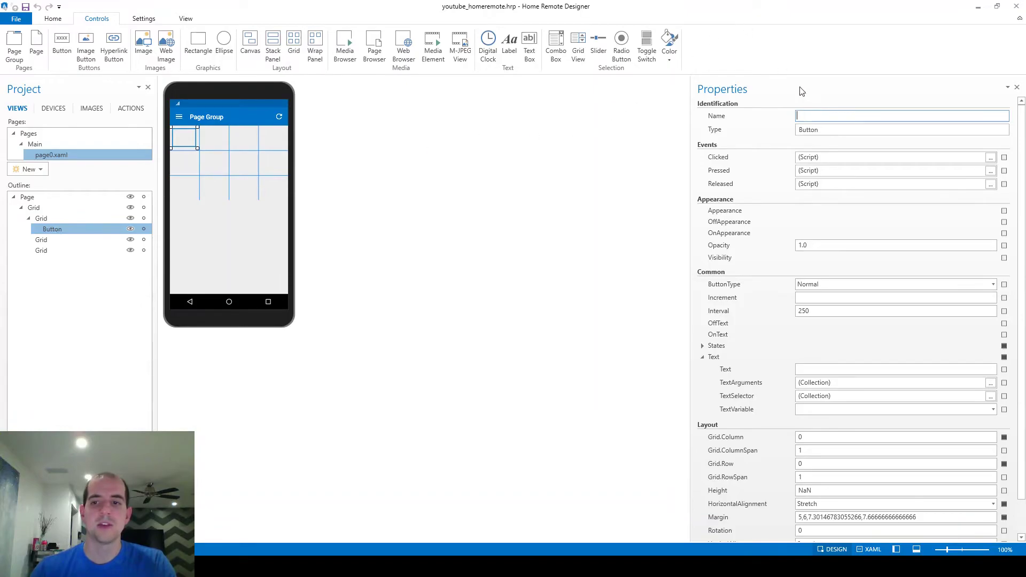
text(OnOff)
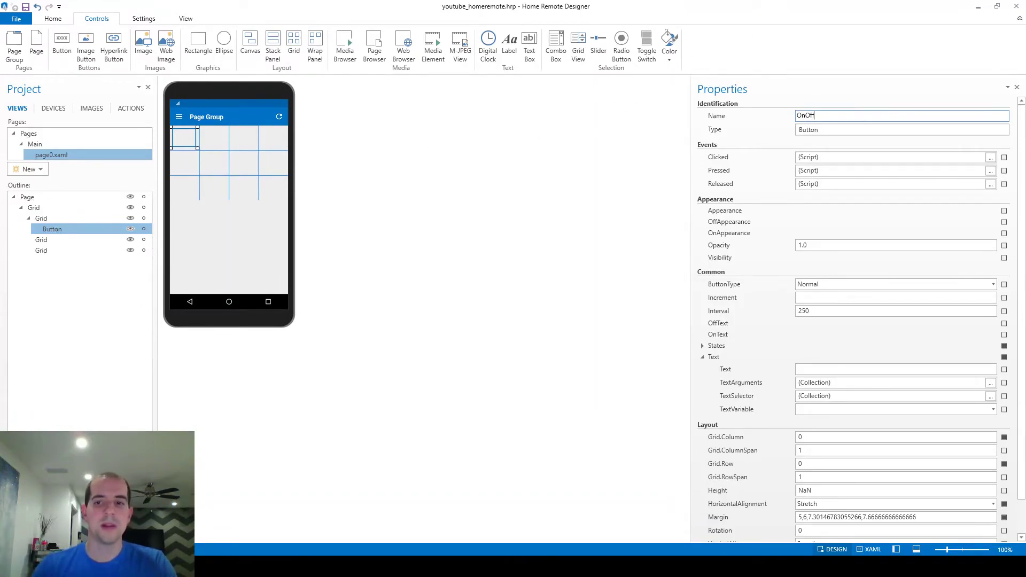
click(828, 141)
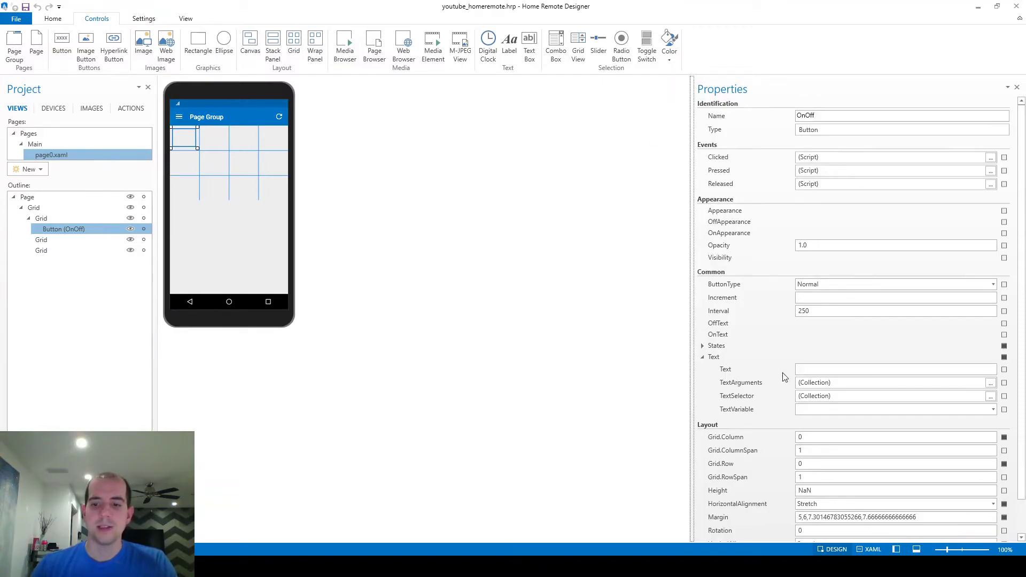
- Set the OnOff button's text to On/Off and reset its margin to the default
click(702, 357)
click(702, 357)
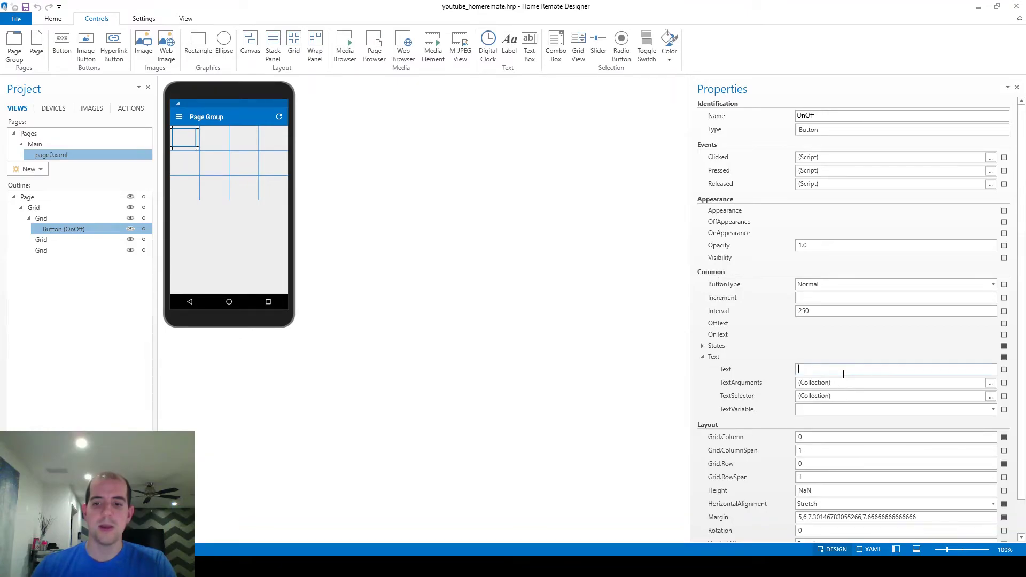
text(On/Off)
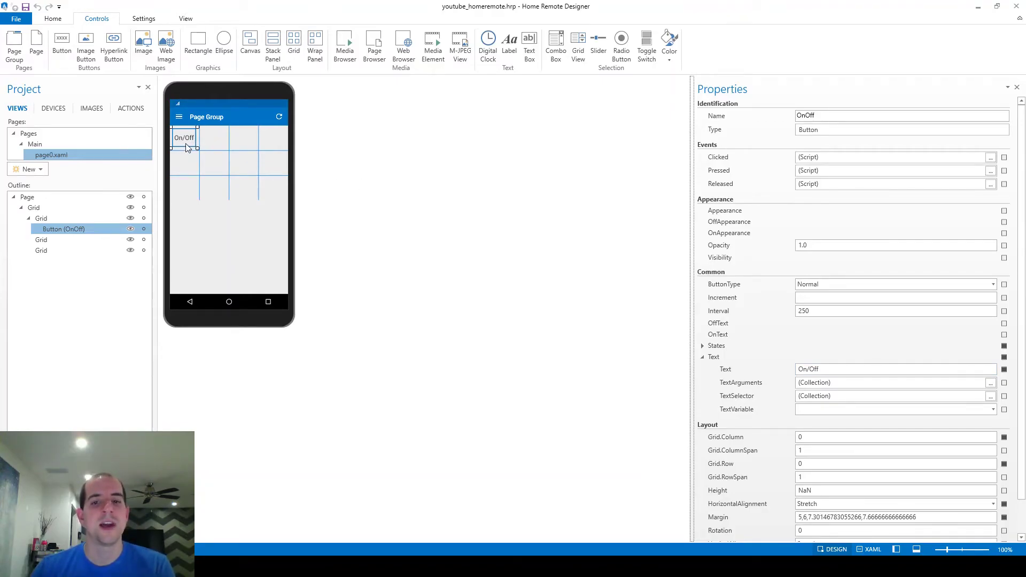
right_click(1004, 518)
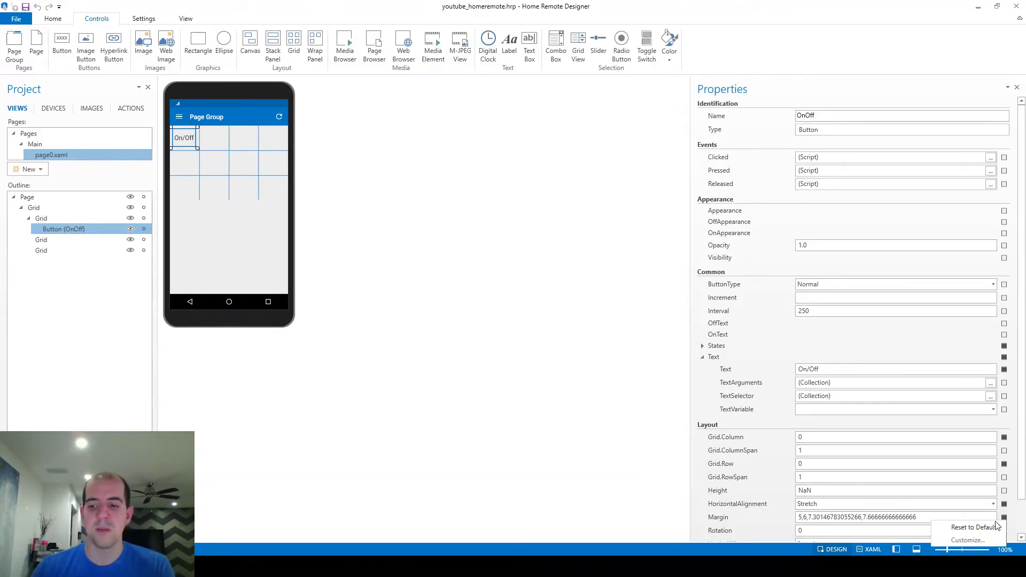
click(974, 527)
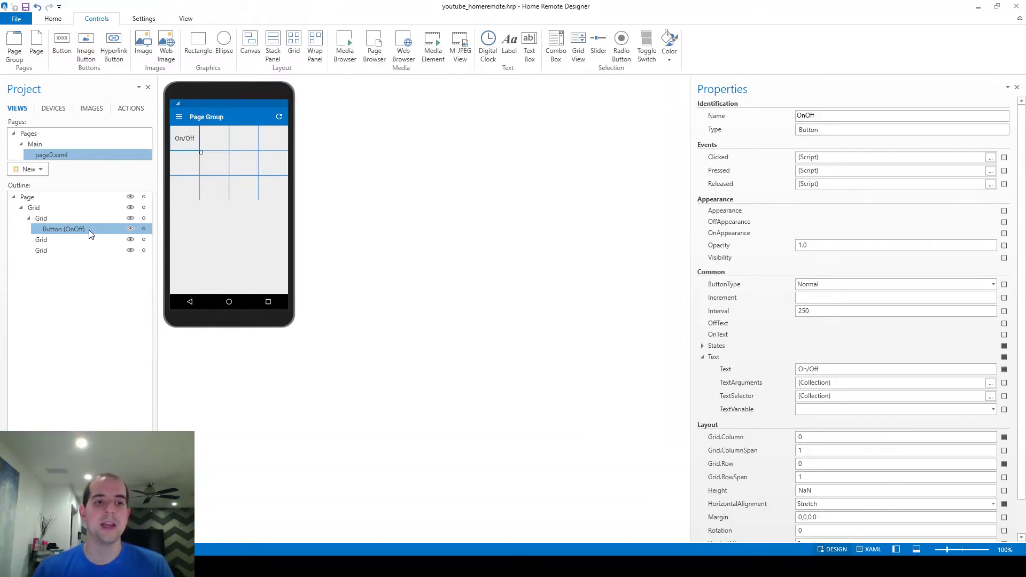
- Copy the OnOff button and paste the duplicate into the first nested grid
right_click(89, 230)
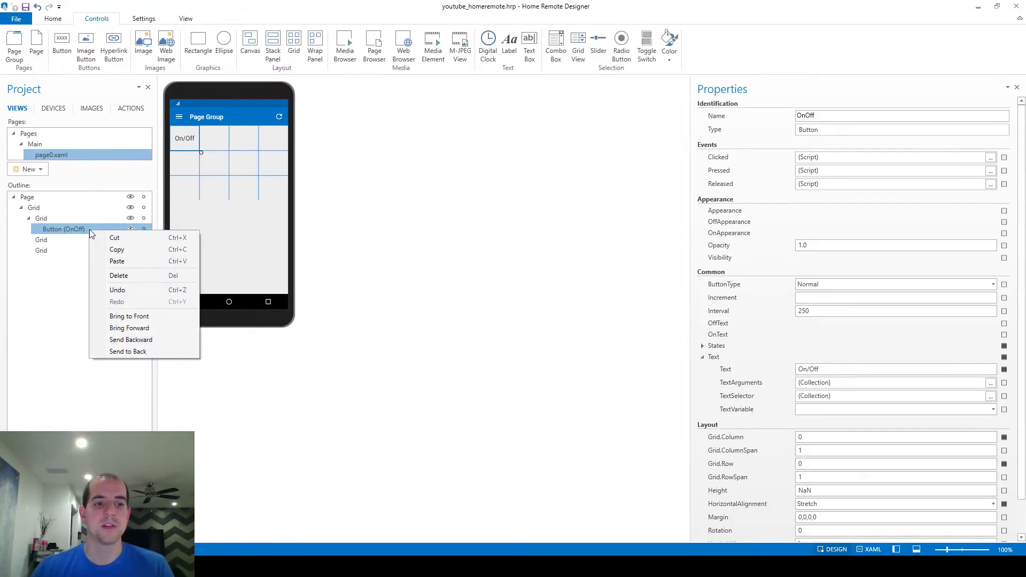
click(115, 249)
right_click(53, 227)
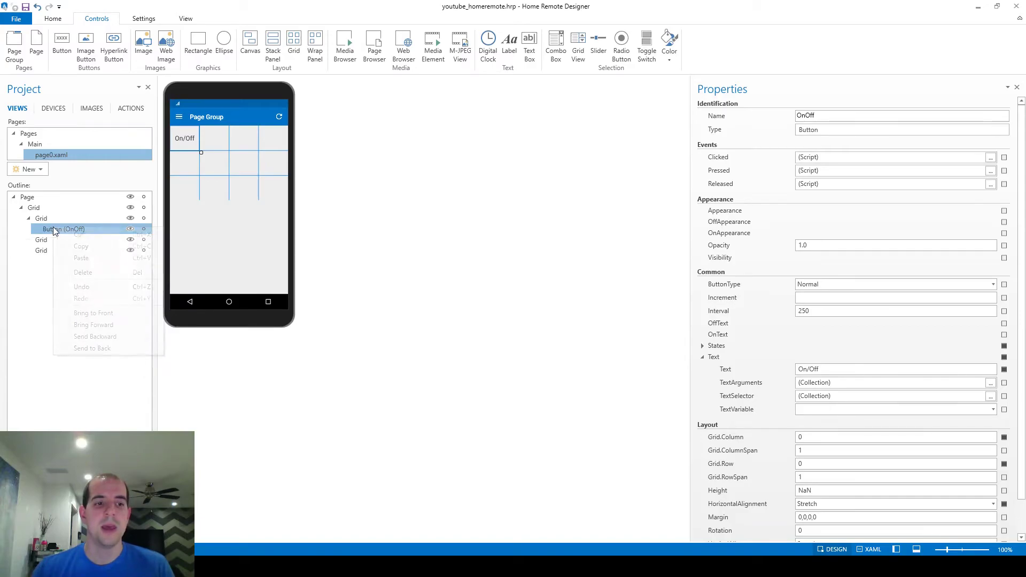
click(80, 257)
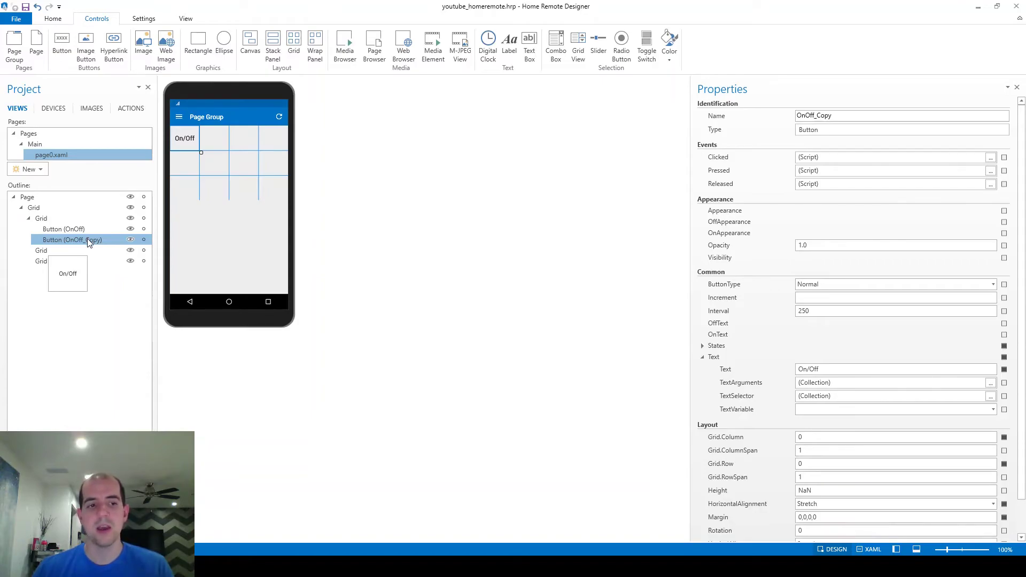
- Rename the duplicated OnOff button Netflix and set its text to Netflix
double_click(838, 116)
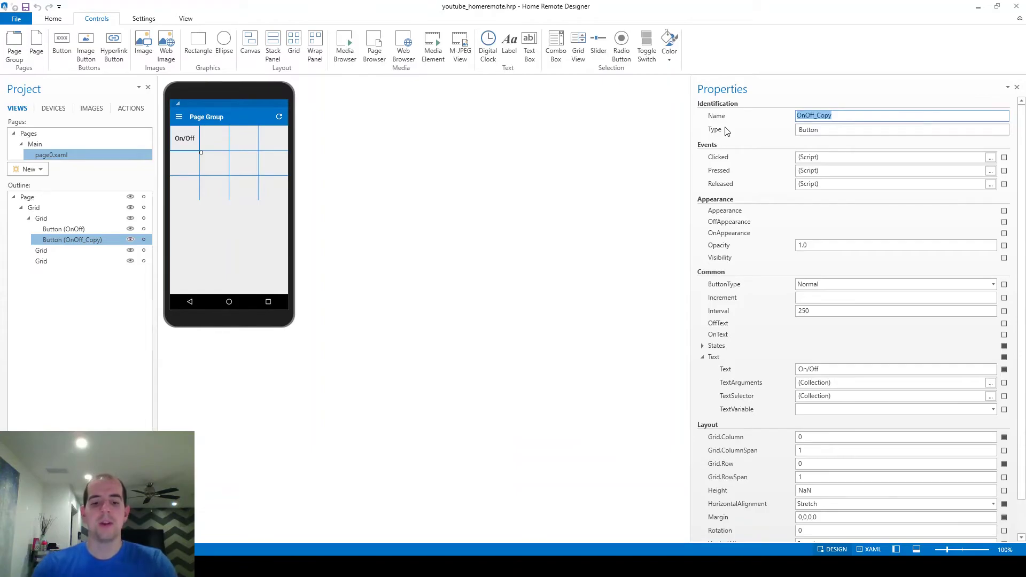
text(Netflix)
key(Return)
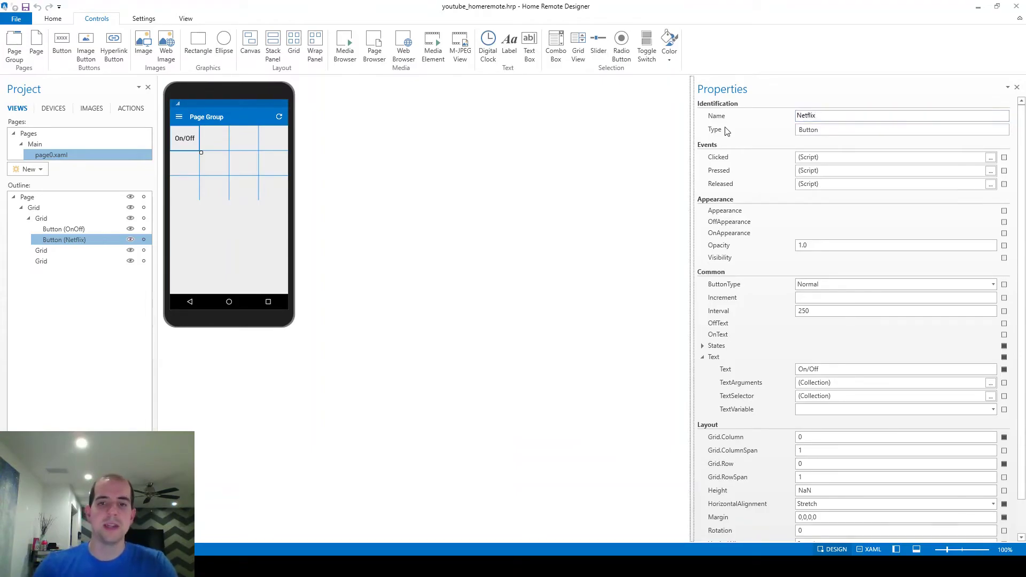
double_click(828, 368)
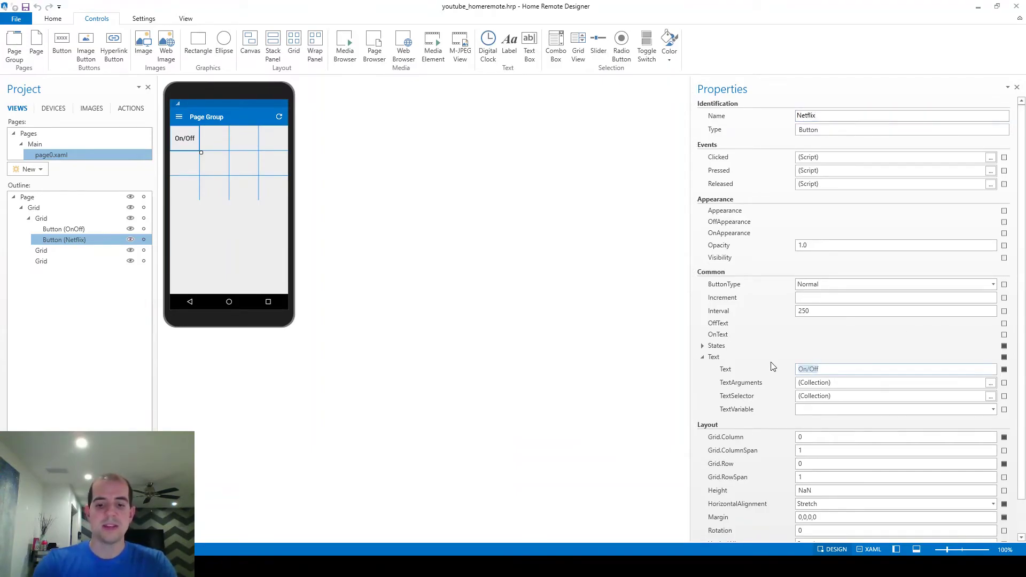
text(Netfl)
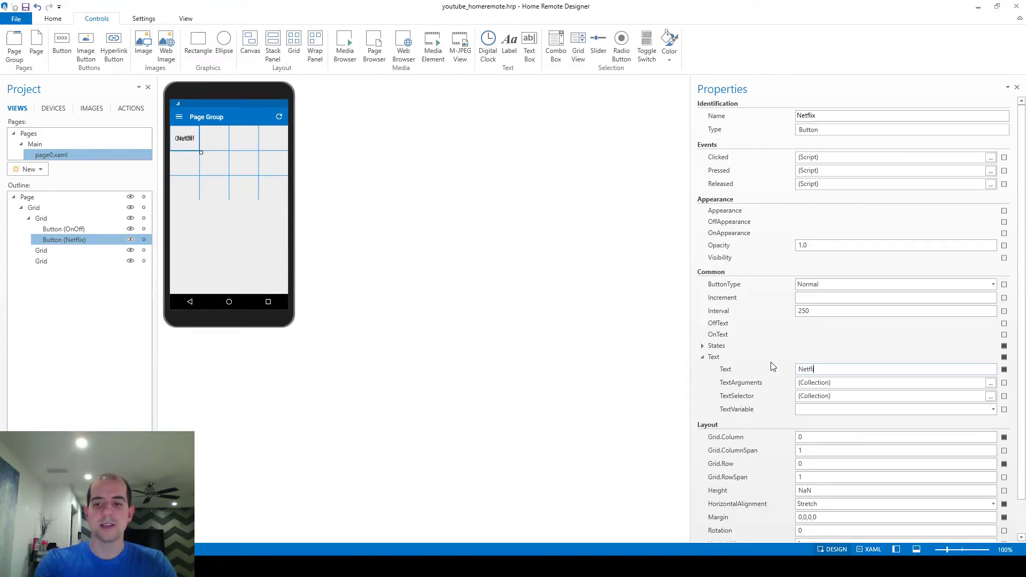
text(ix)
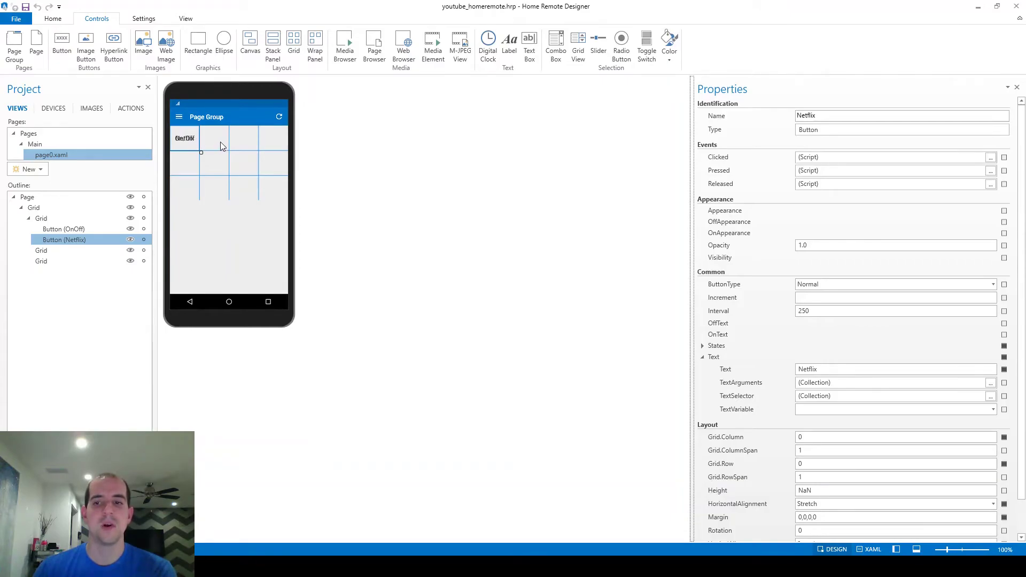
- Place the Netflix button in grid column 1
scroll(791, 323, down, 2)
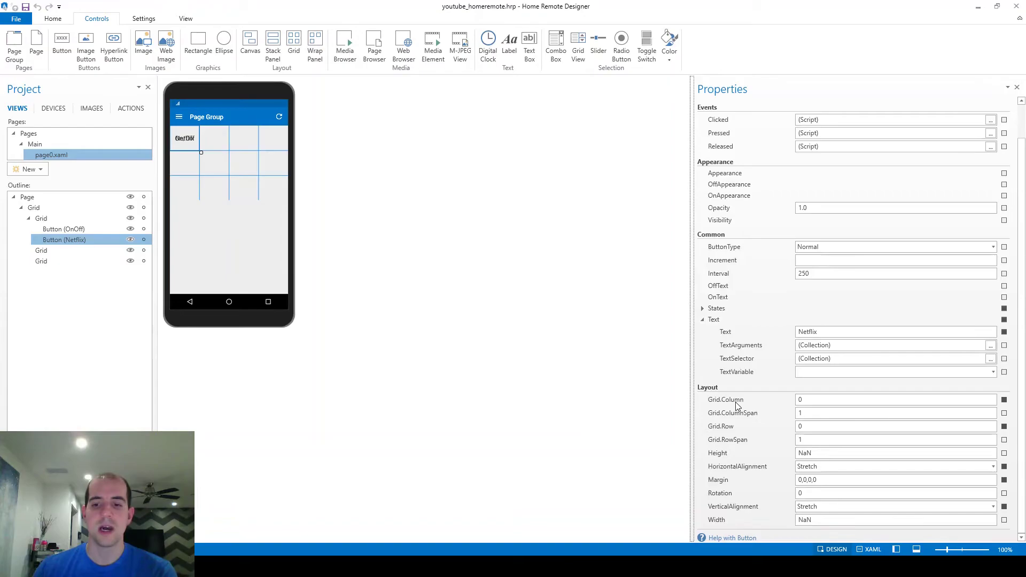
click(828, 402)
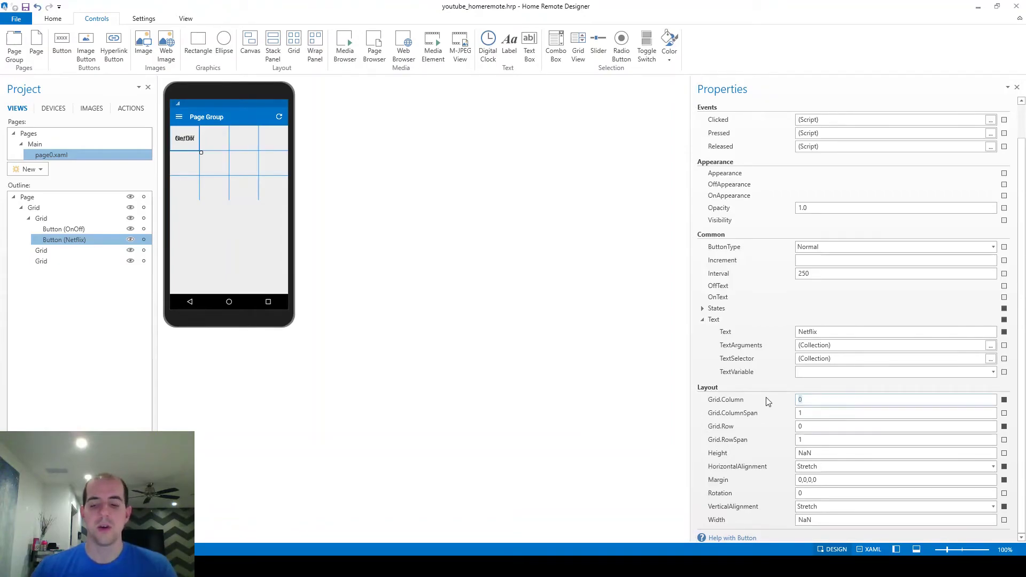
key(Return)
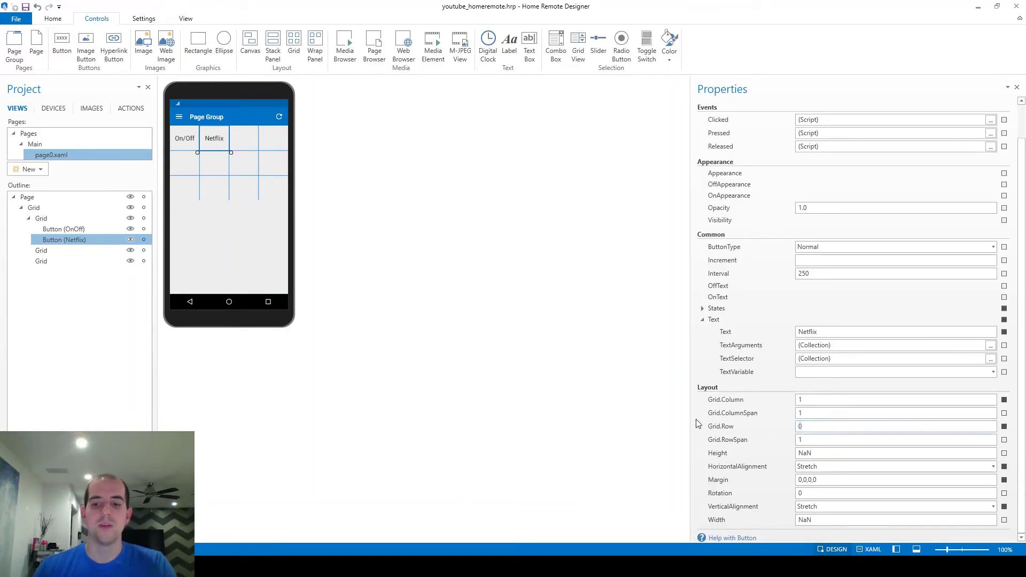
- Try the Netflix button in grid row 1, and return it to row 0
text(1)
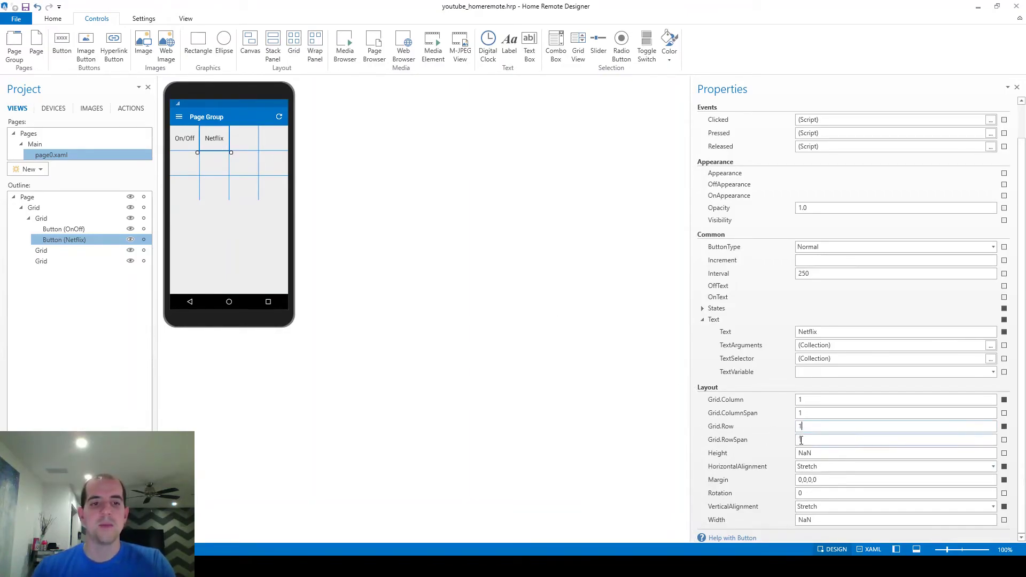
key(Return)
drag(810, 428, 758, 431)
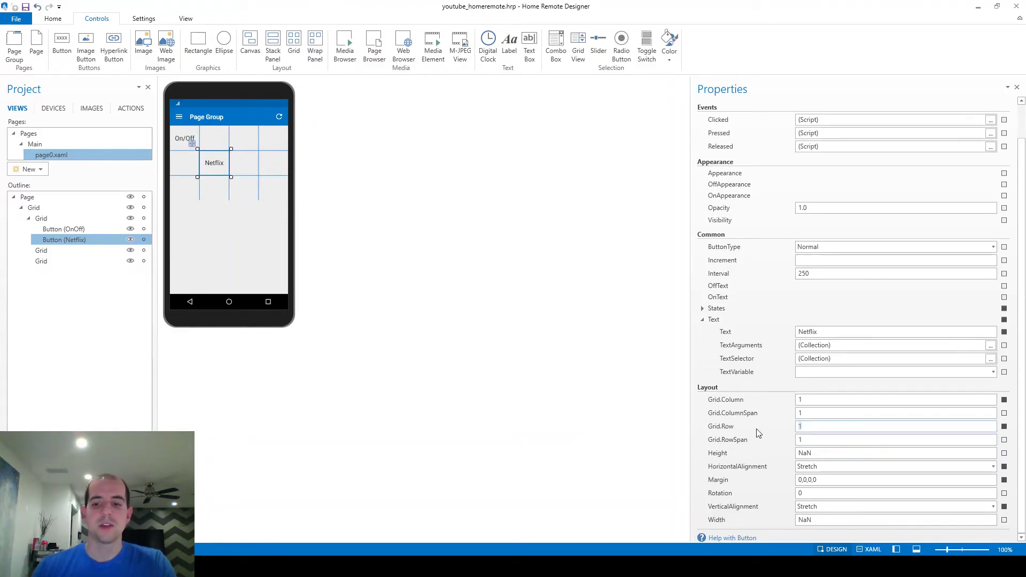
text(0)
key(Return)
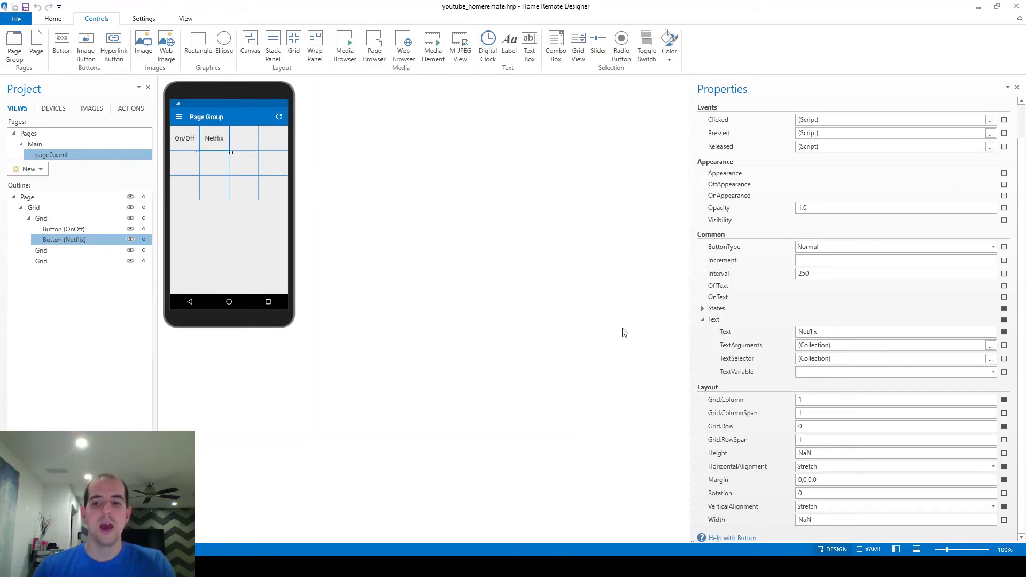
- Try a column span of 2 on the Netflix button, and set the span back to 1
click(827, 413)
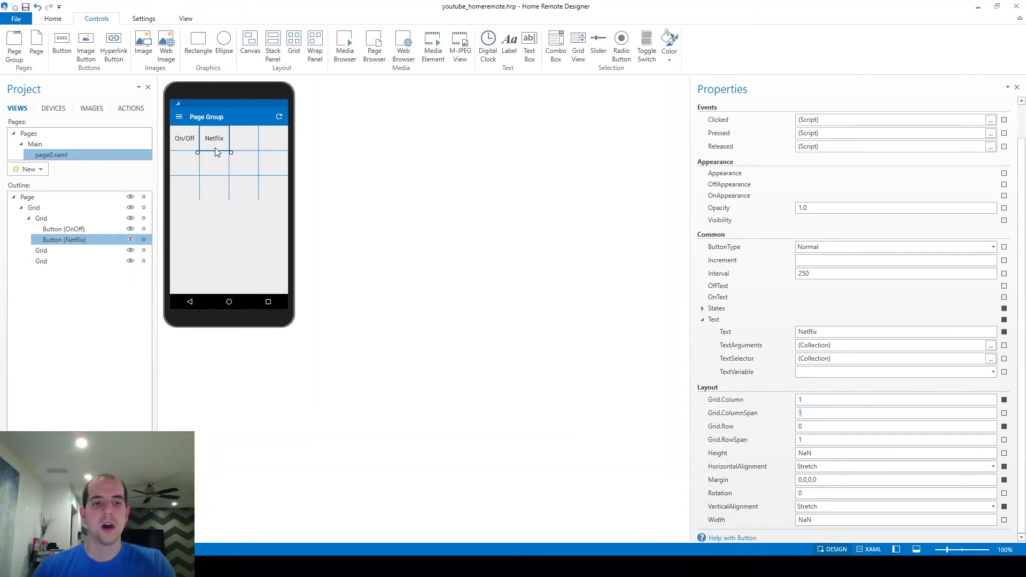
text(2)
key(Return)
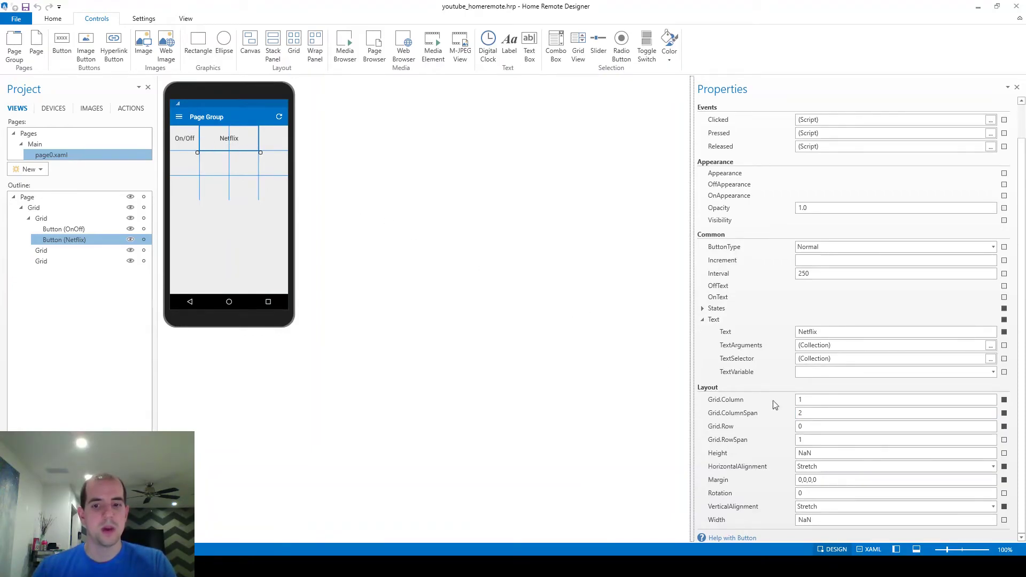
click(830, 413)
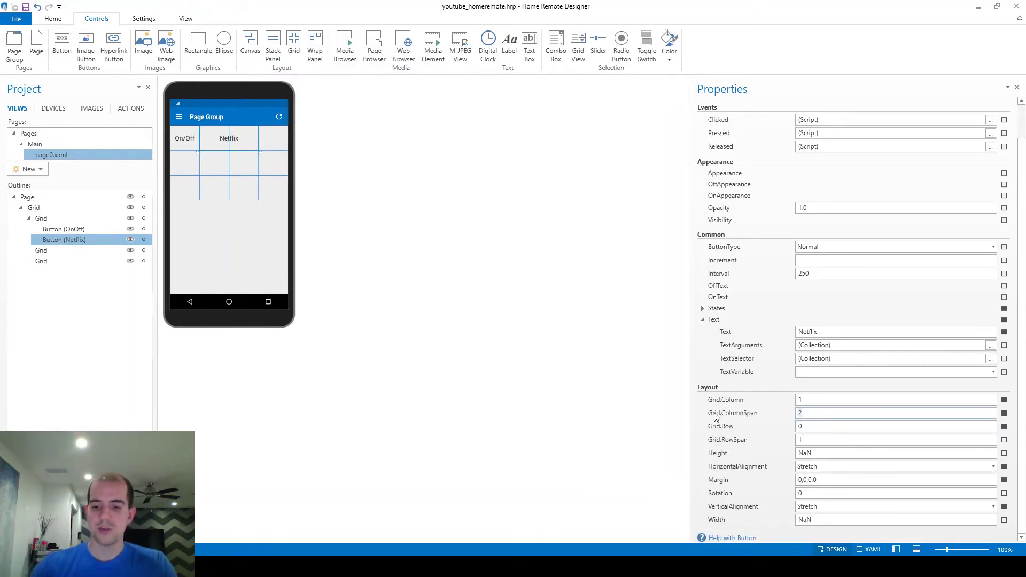
key(Return)
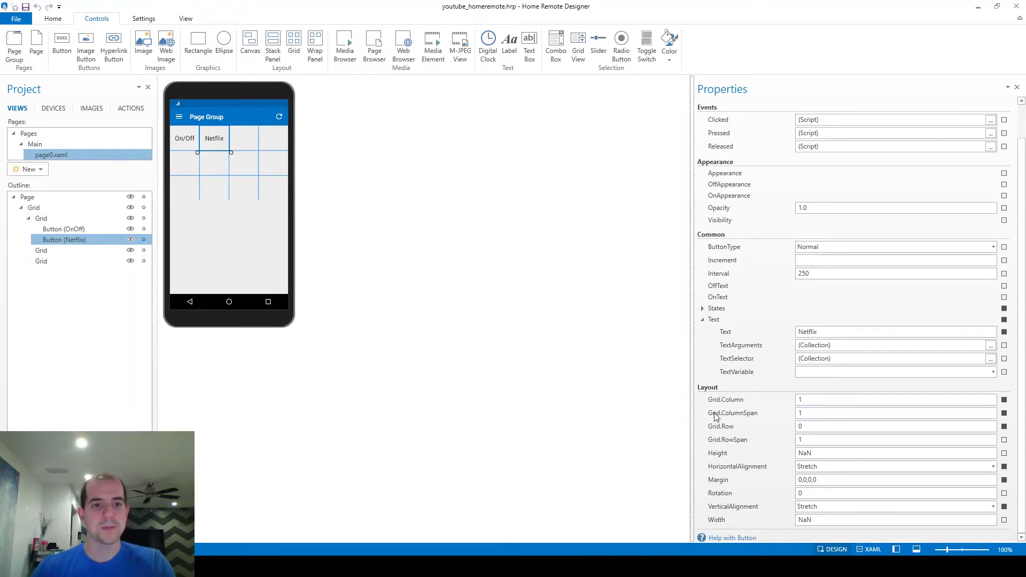
- Copy the Netflix button and paste two duplicates into the first nested grid
right_click(89, 247)
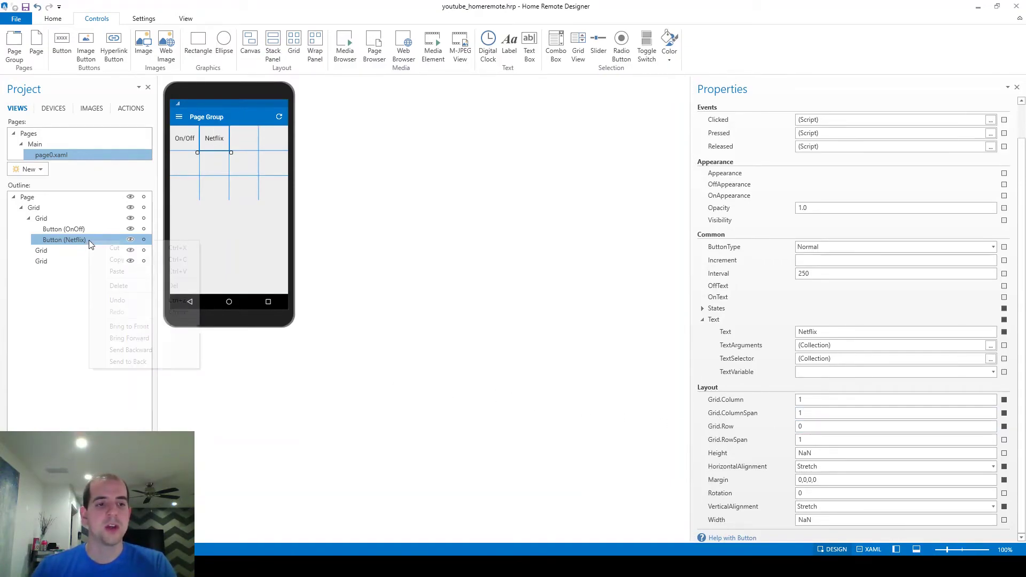
click(112, 259)
key(ctrl+v)
key(ctrl+v)
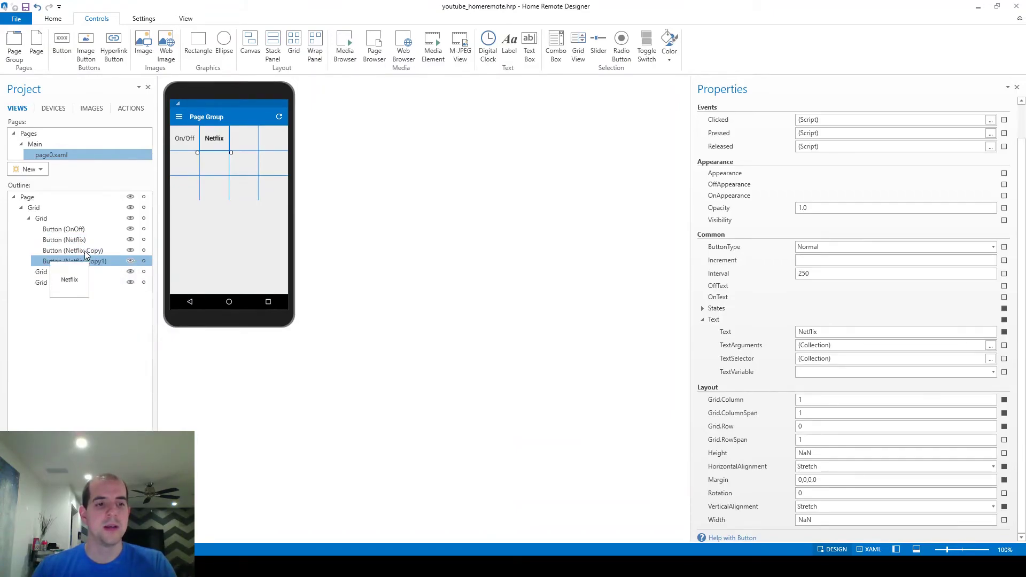
- Rename the first Netflix copy Amazon and set its text to Amazon
click(85, 251)
scroll(836, 147, up, 1)
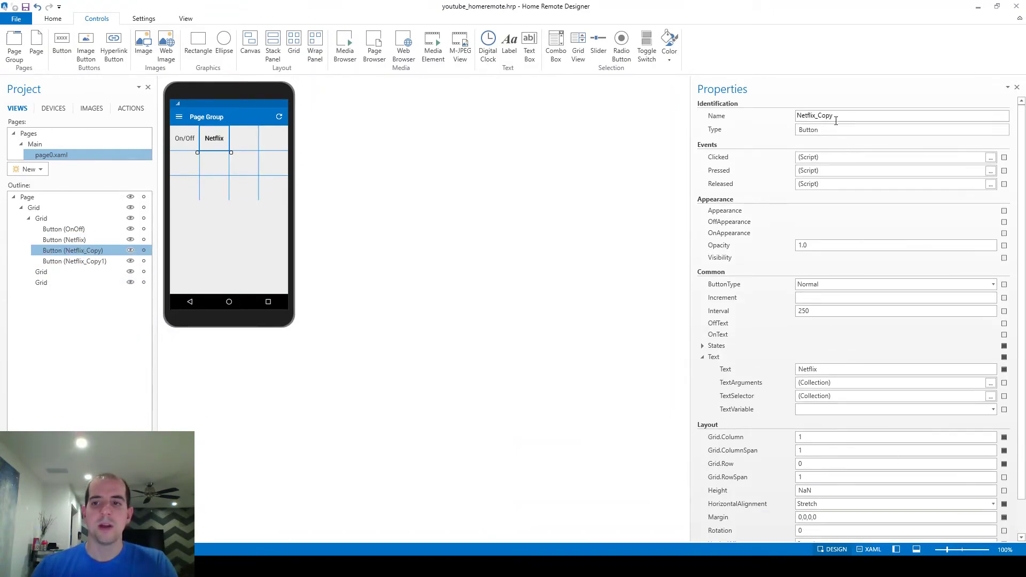
click(736, 119)
text(Amazon)
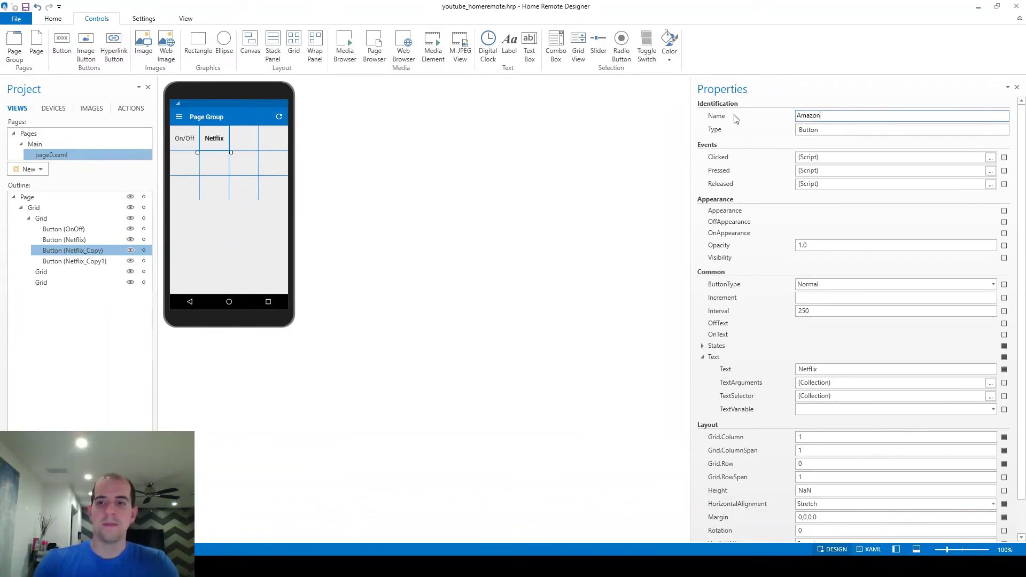
double_click(805, 371)
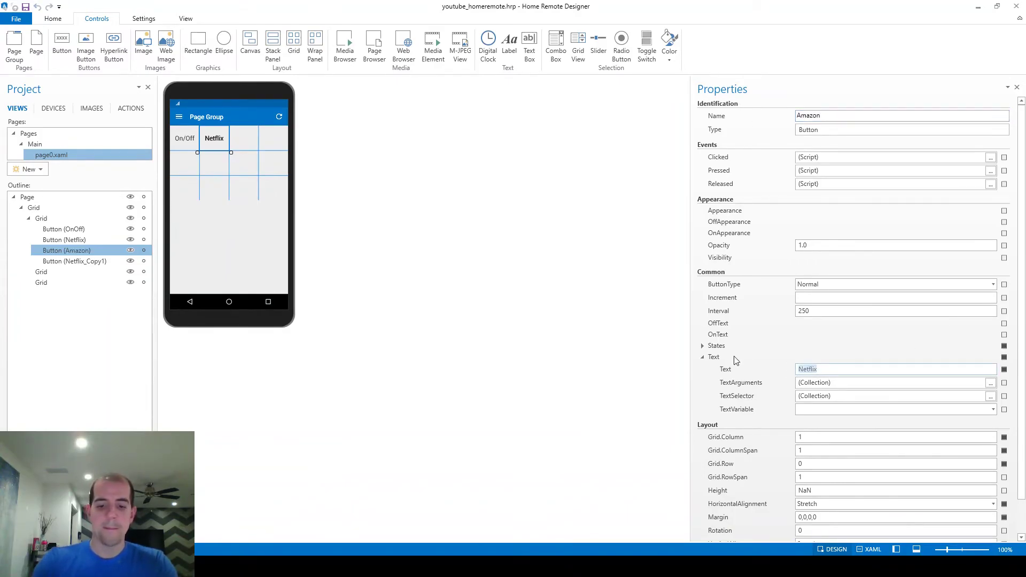
text(Amnaz)
key(BackSpace)
key(BackSpace)
key(BackSpace)
text(azon)
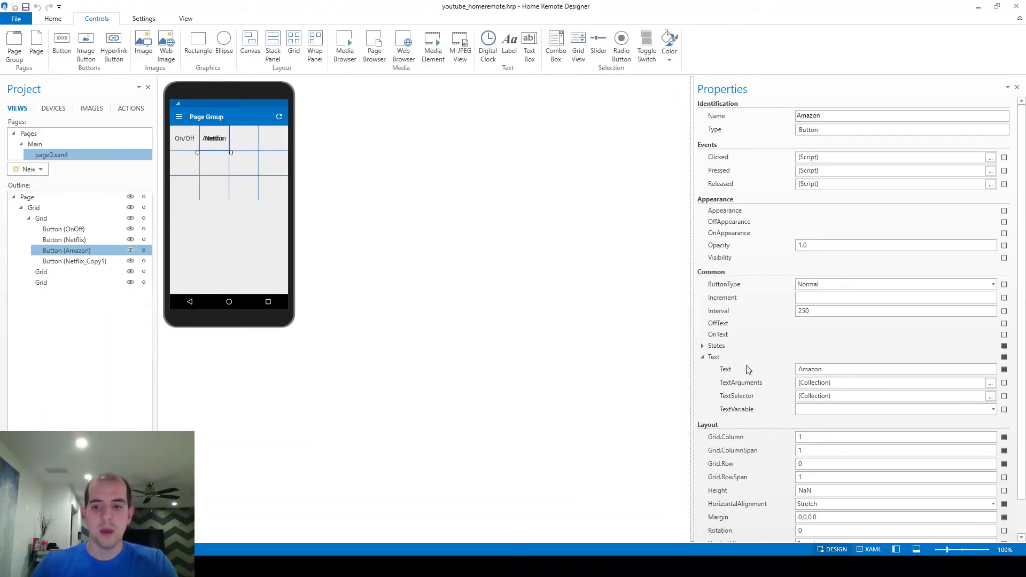
- Place the Amazon button in grid column 2
scroll(749, 371, down, 1)
double_click(799, 399)
text(2)
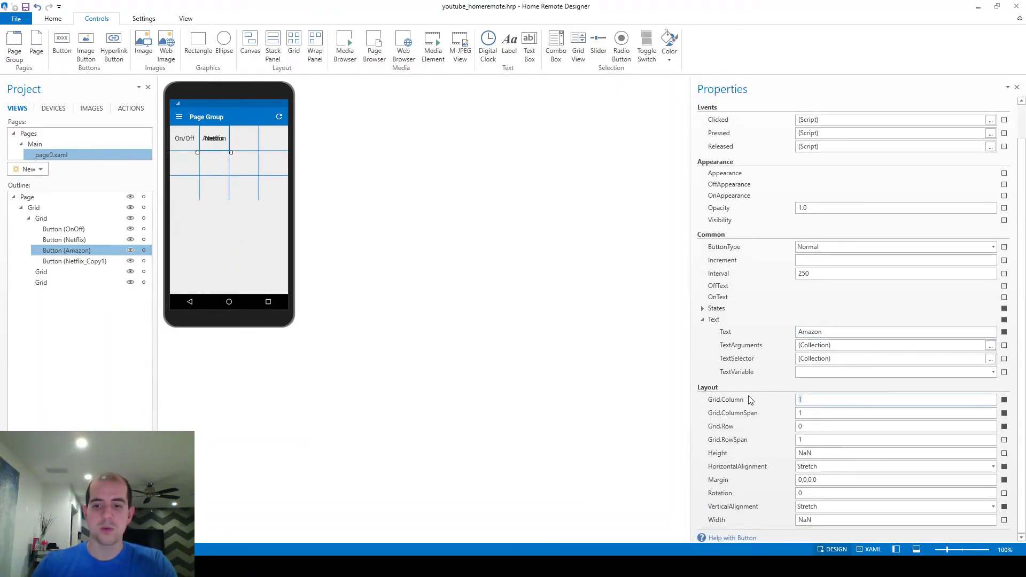
key(Return)
- Turn the second Netflix copy into a Kodi button, using Kodi as name and text, in grid column 3
click(75, 260)
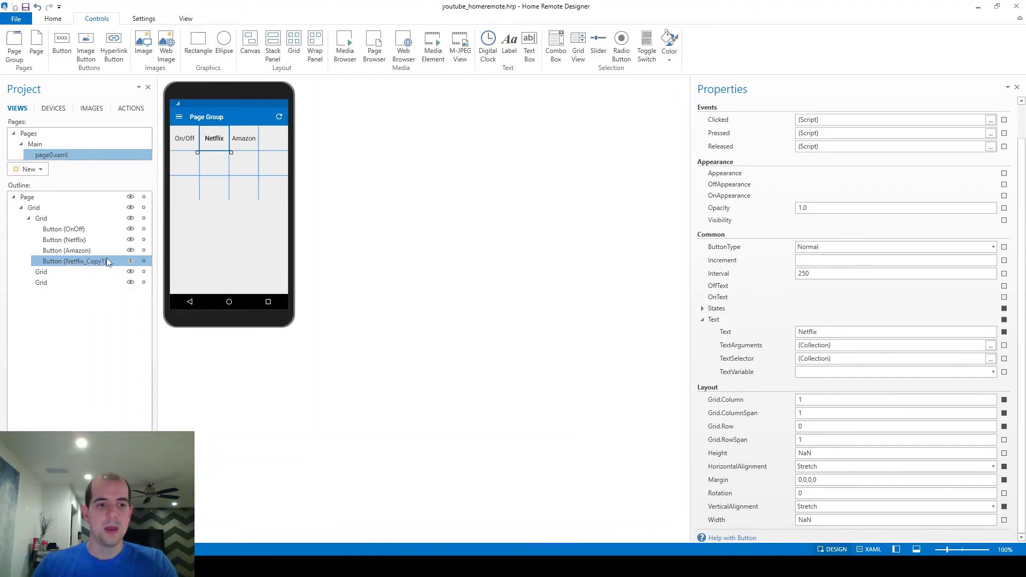
scroll(850, 166, up, 1)
double_click(839, 116)
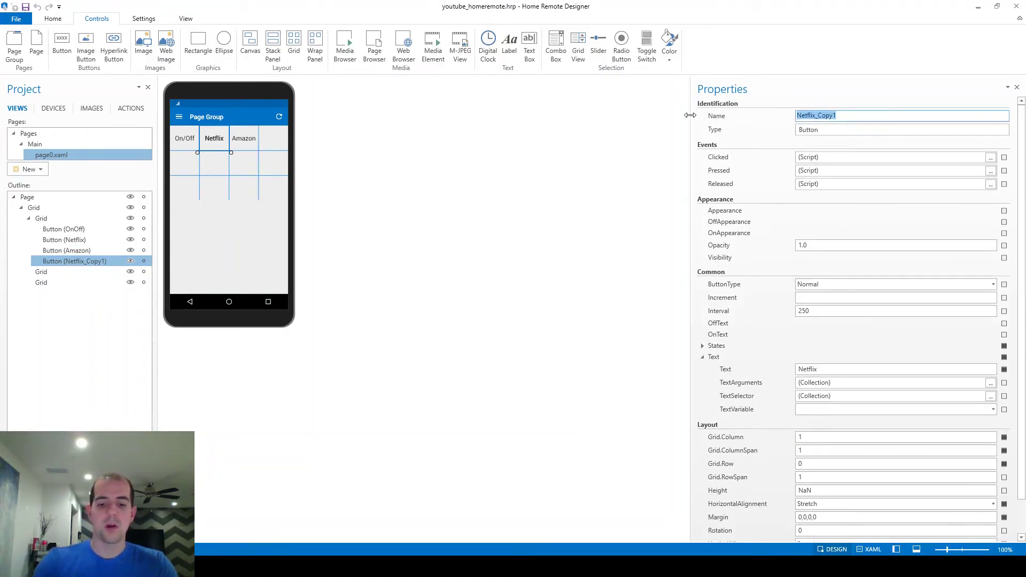
text(Kodi)
key(Return)
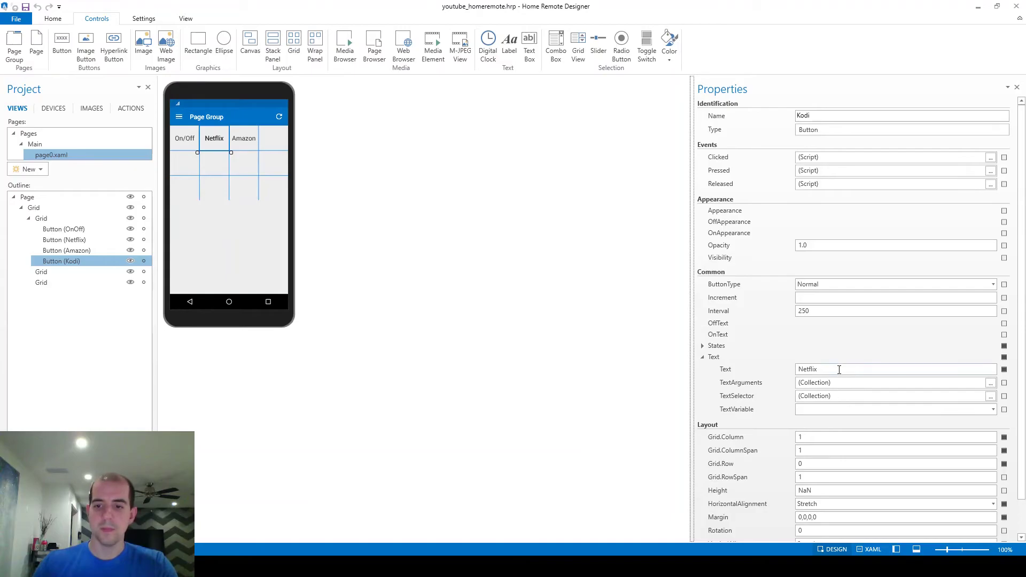
double_click(839, 369)
text(Kodi)
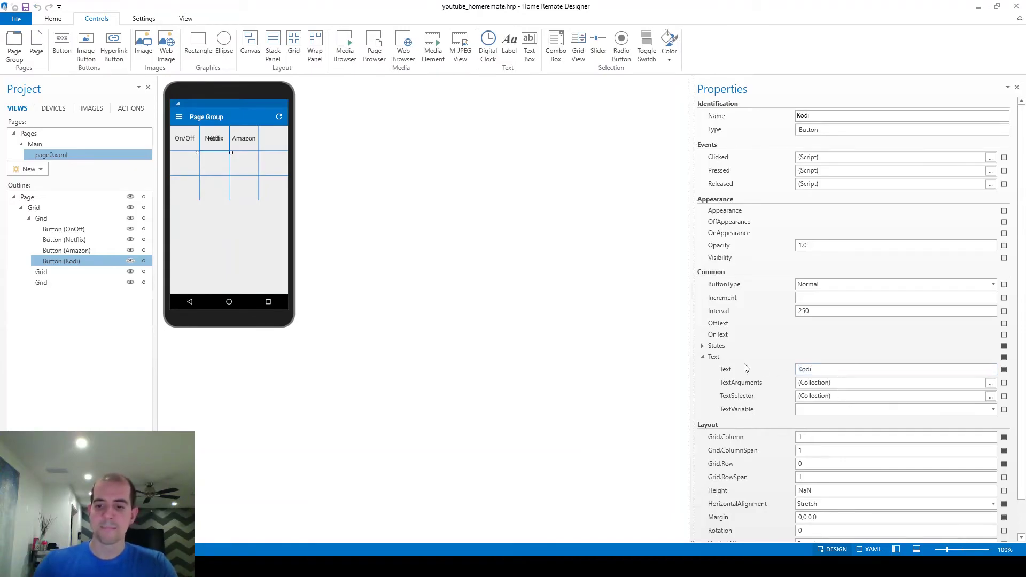
double_click(811, 437)
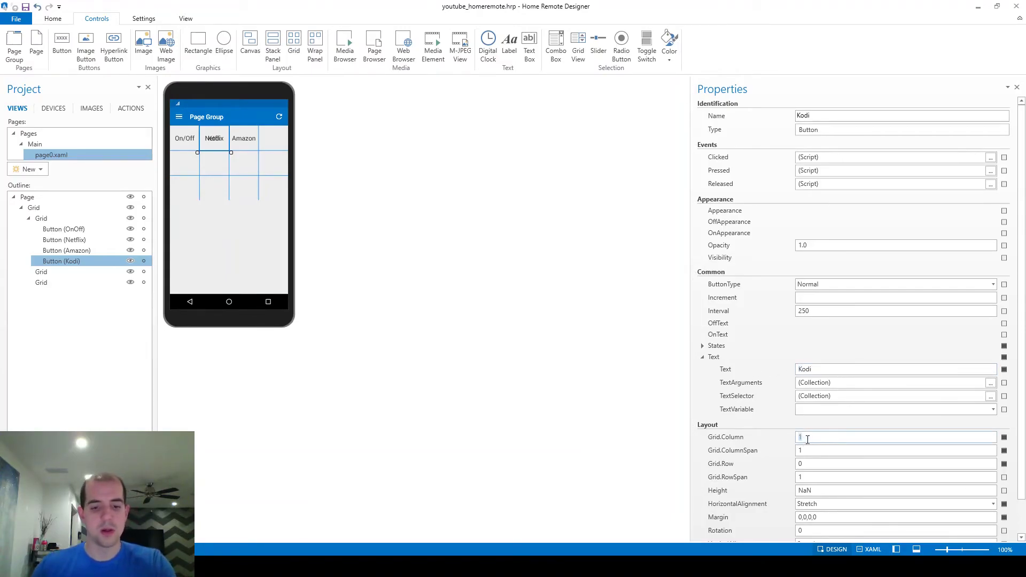
text(3)
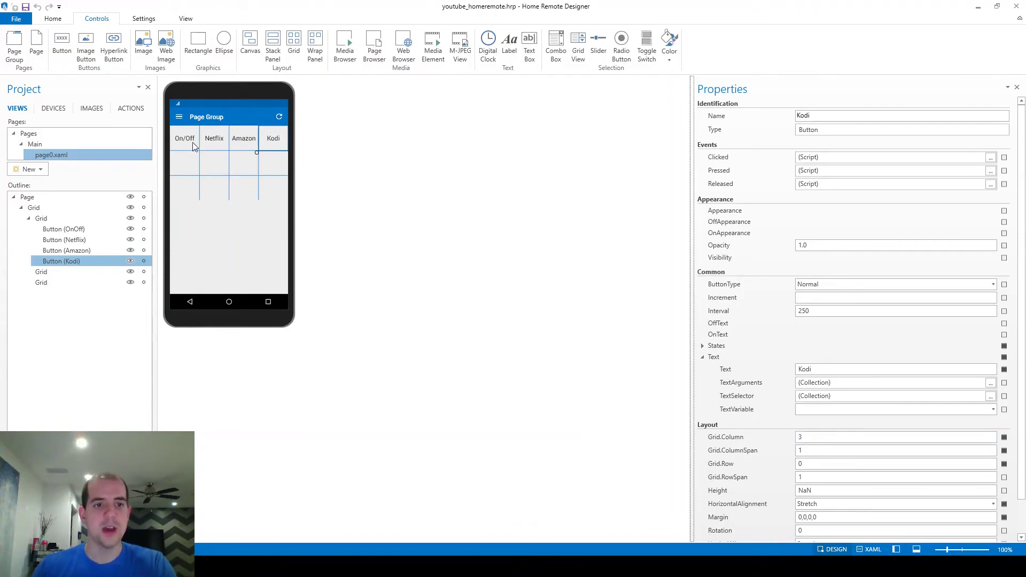
- Switch to the Excel layout and examine rows 2 and 3 for the remaining buttons of the first nested grid
click(492, 567)
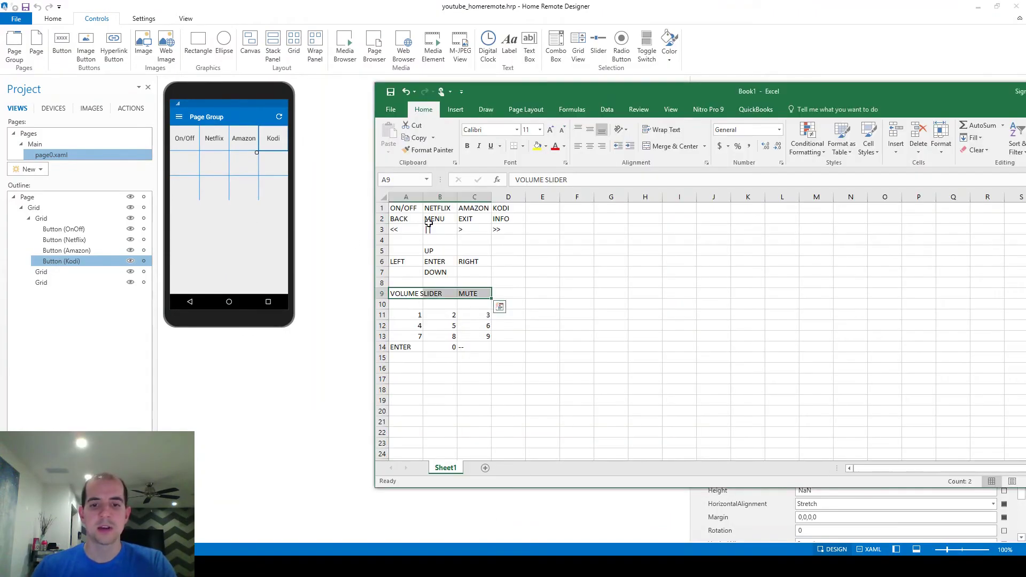
drag(406, 221, 468, 232)
drag(499, 225, 499, 227)
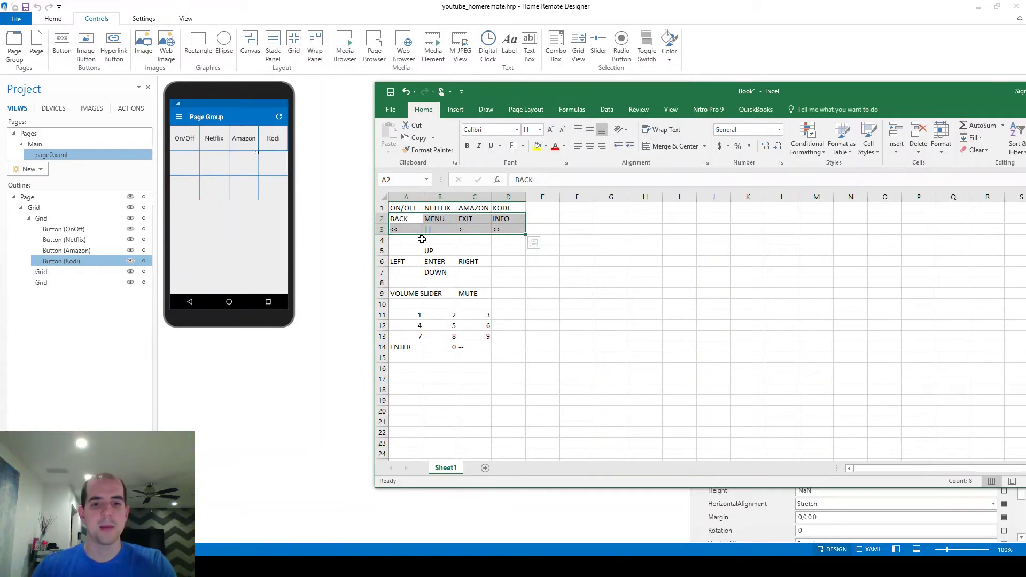
- Fill the first nested grid's remaining two rows with Back, Menu, Exit, Info, Rewind, Pause, Play and Forward buttons
key(ctrl+c)
click(41, 218)
key(ctrl+v)
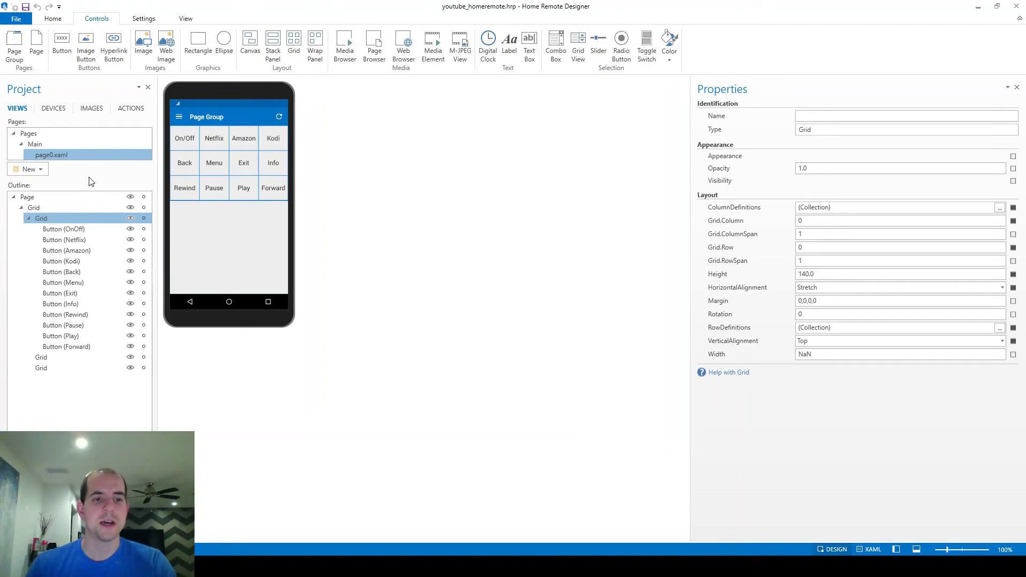
- Set the second nested grid's margin to 0,80,0,0 to place it below the Rewind, Pause, Play and Forward row
click(64, 359)
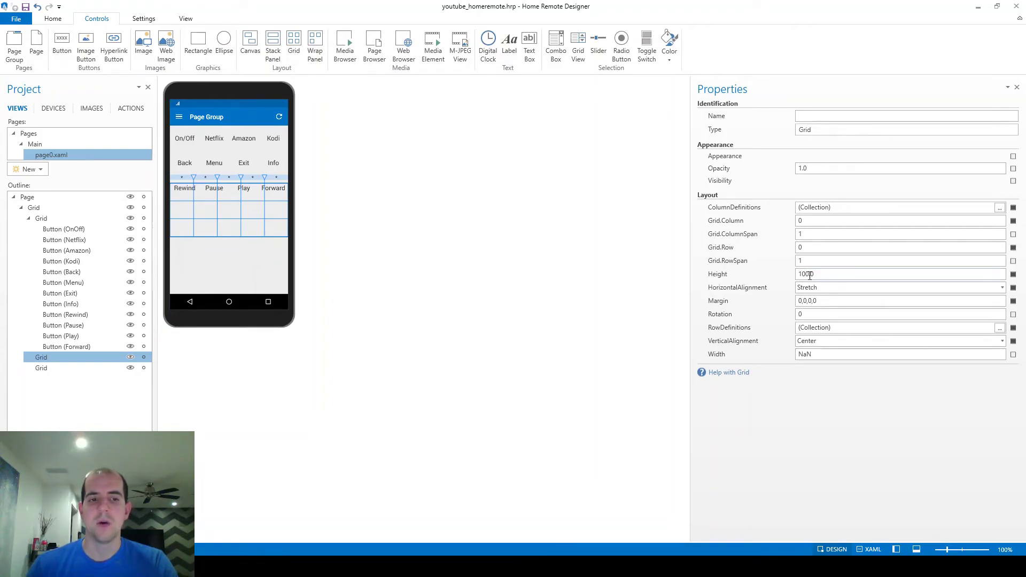
key(Return)
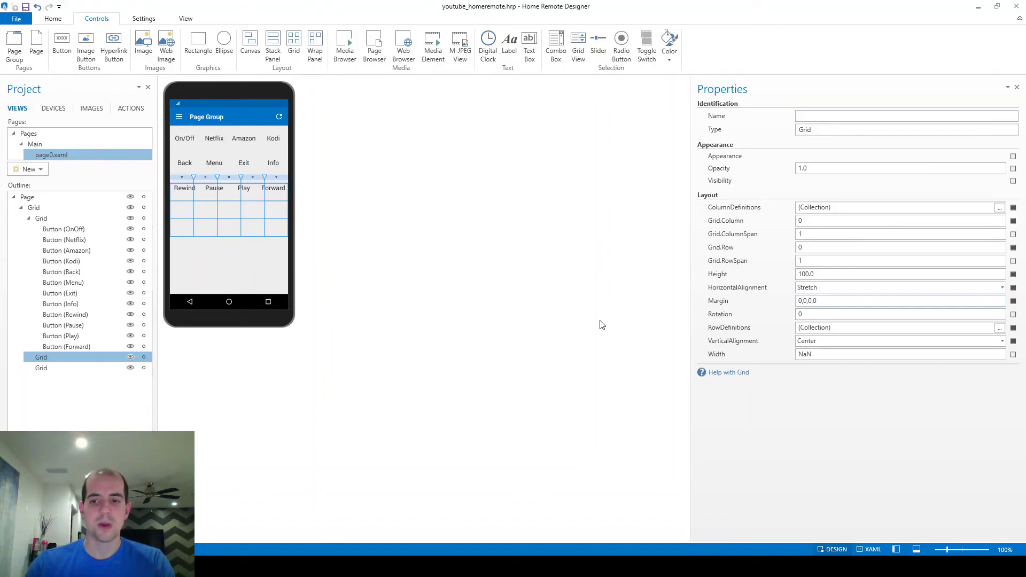
text(2)
key(Return)
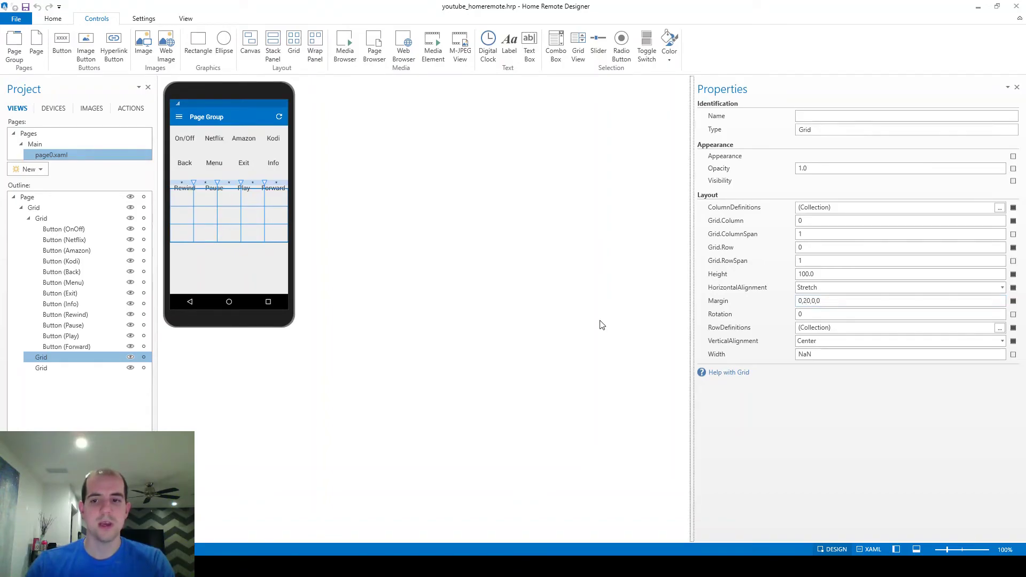
click(808, 301)
key(BackSpace)
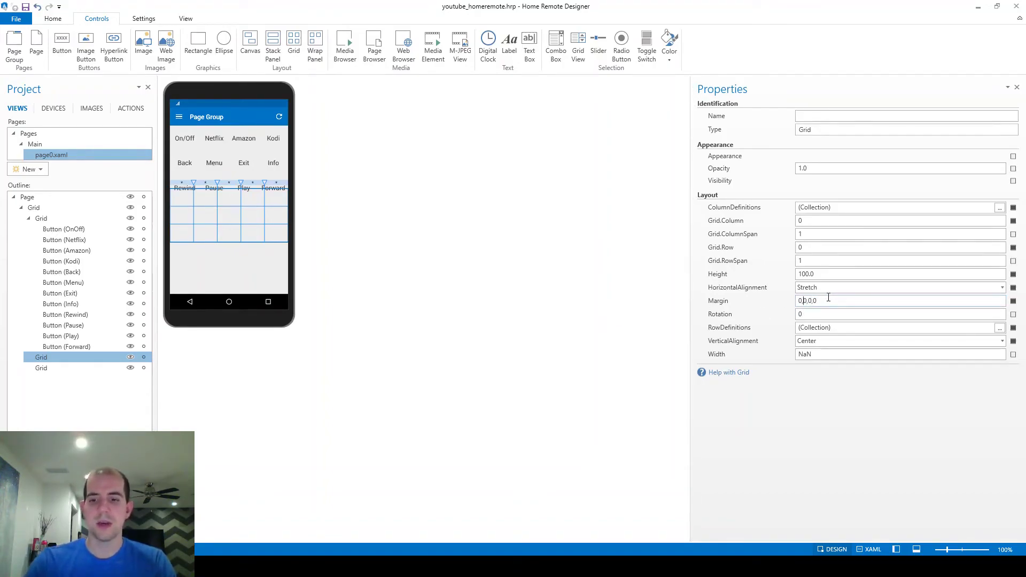
text(4)
key(Return)
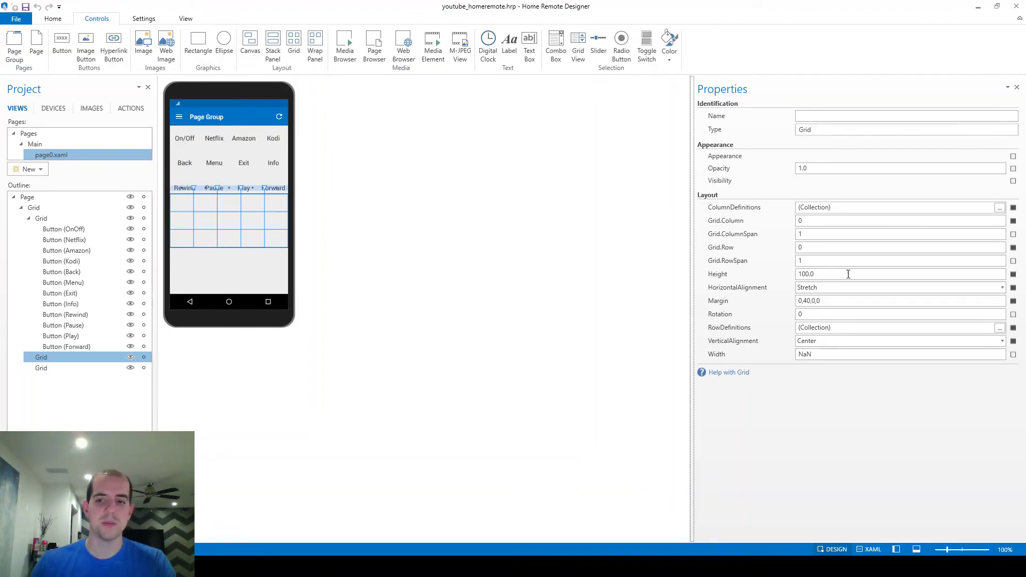
triple_click(828, 301)
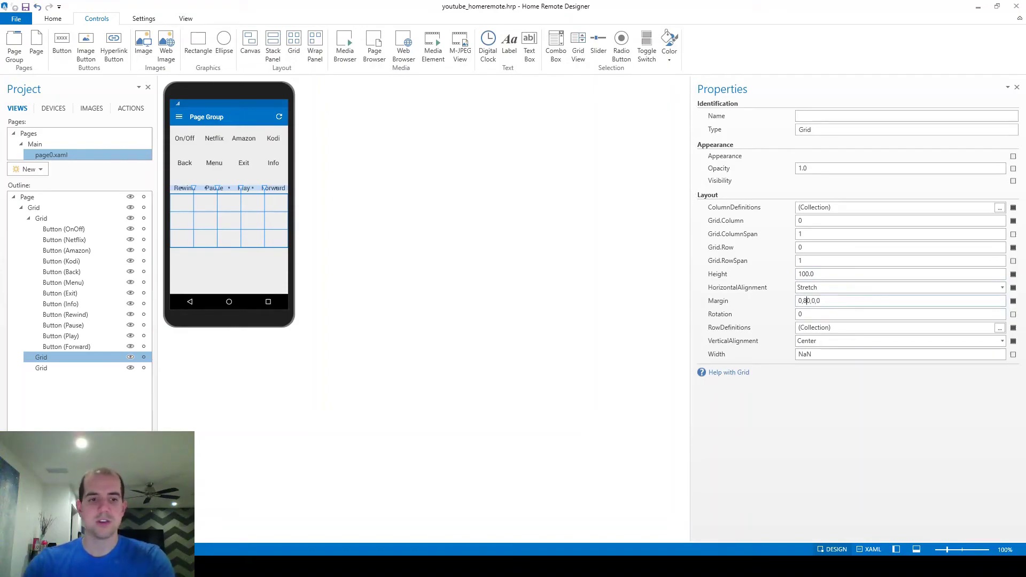
text(0,80,0,0)
key(Return)
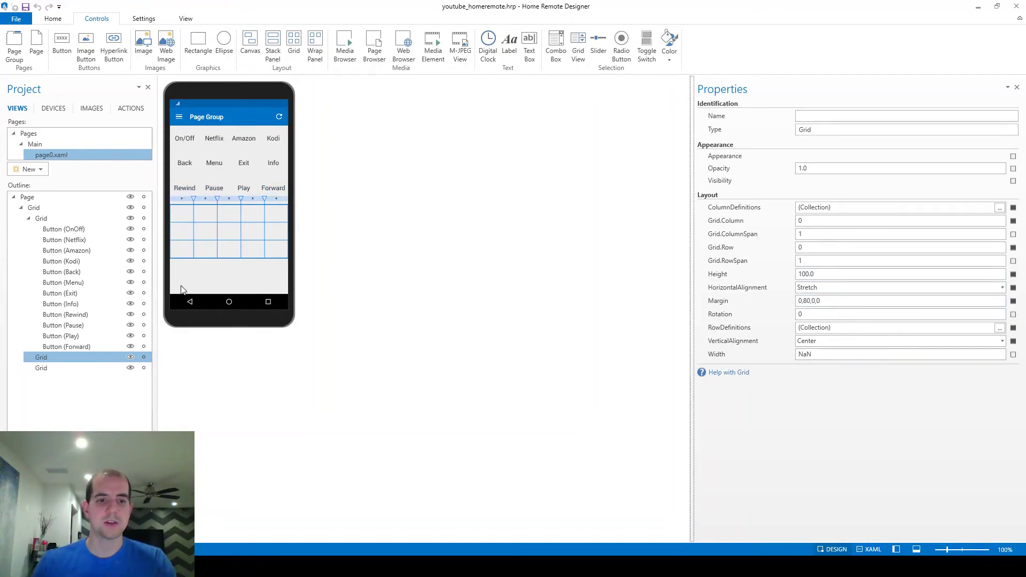
- Draw a new button in the centre cell of the second nested grid, at column 2, row 1
click(67, 367)
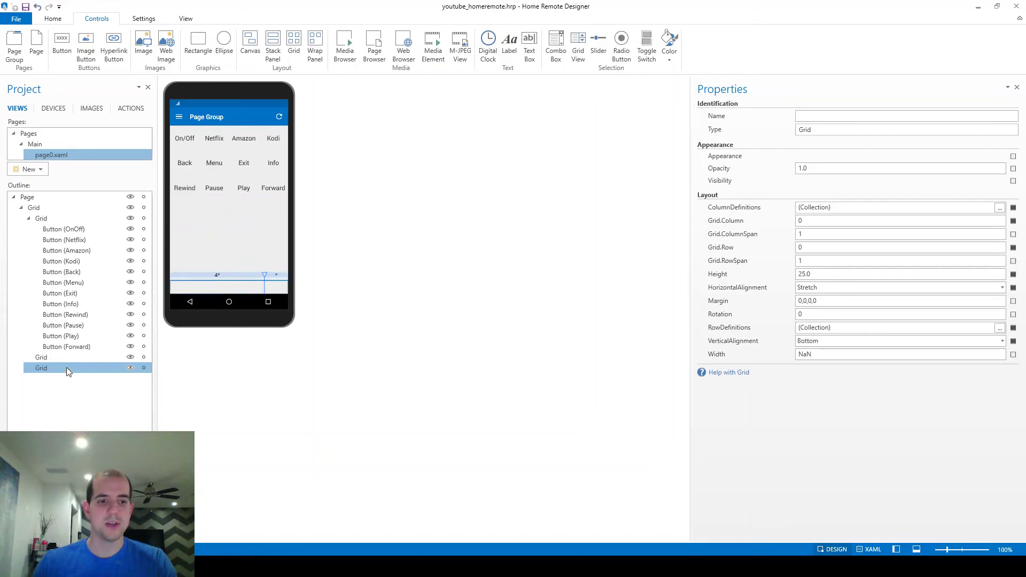
click(73, 362)
click(70, 366)
click(69, 358)
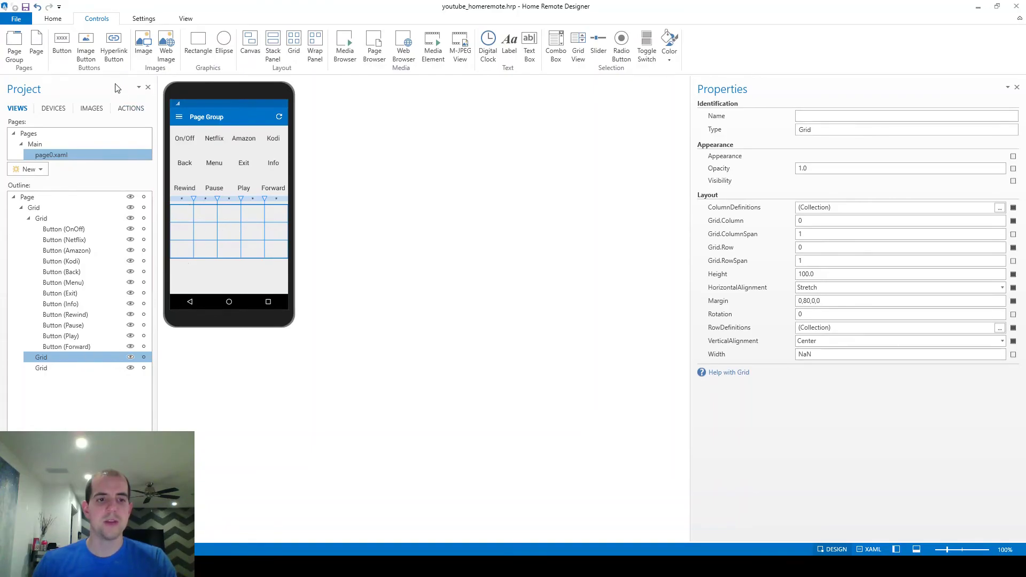
click(62, 42)
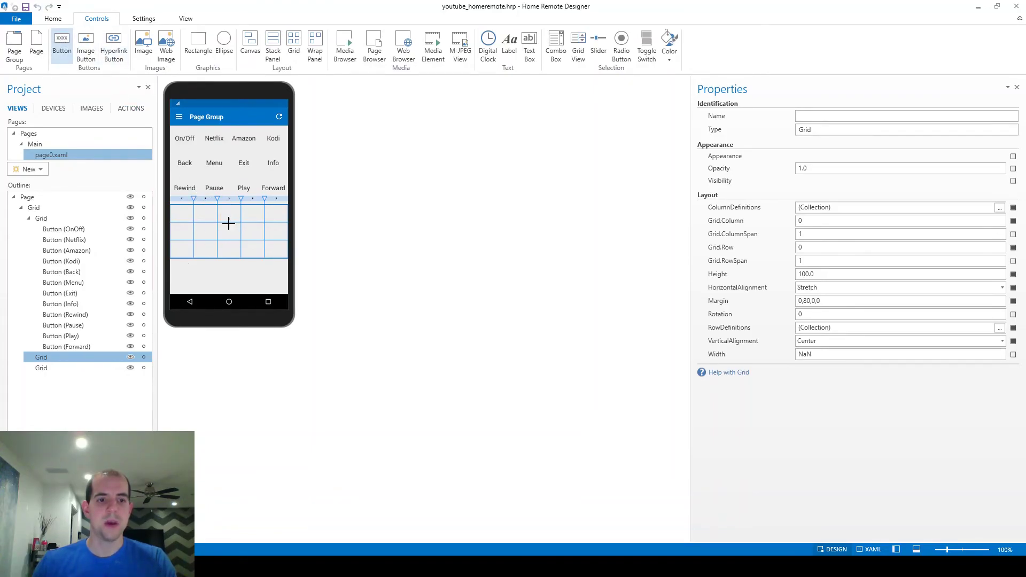
drag(217, 222, 241, 242)
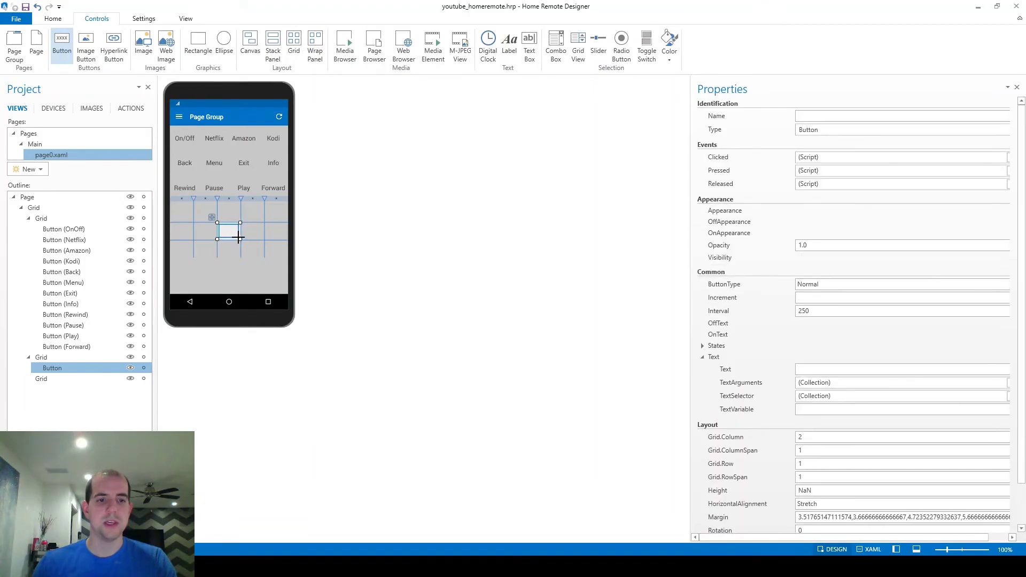
- Use Enter as the new button's name and text, and reset its margin to the default
click(846, 115)
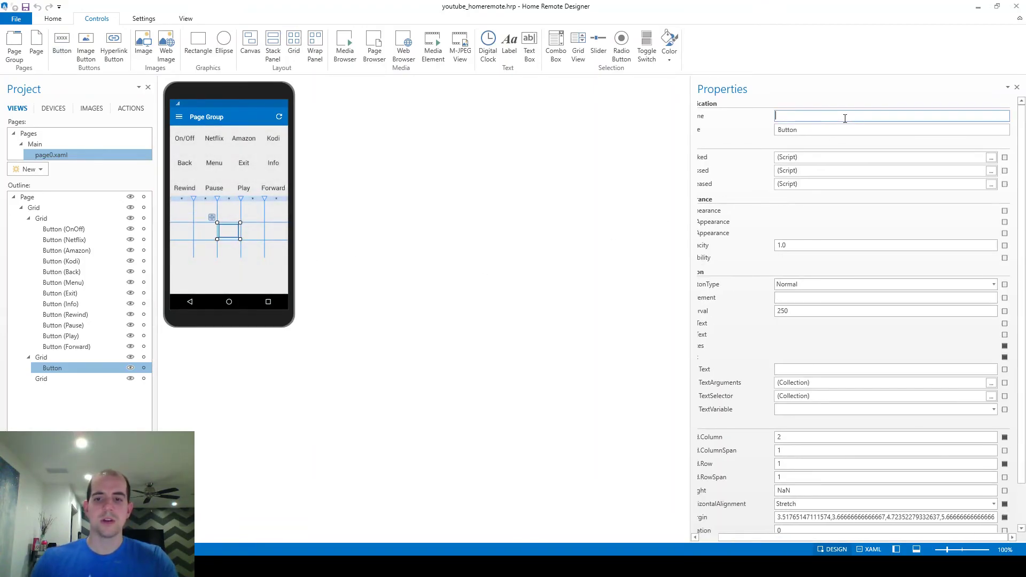
text(Enter)
double_click(851, 114)
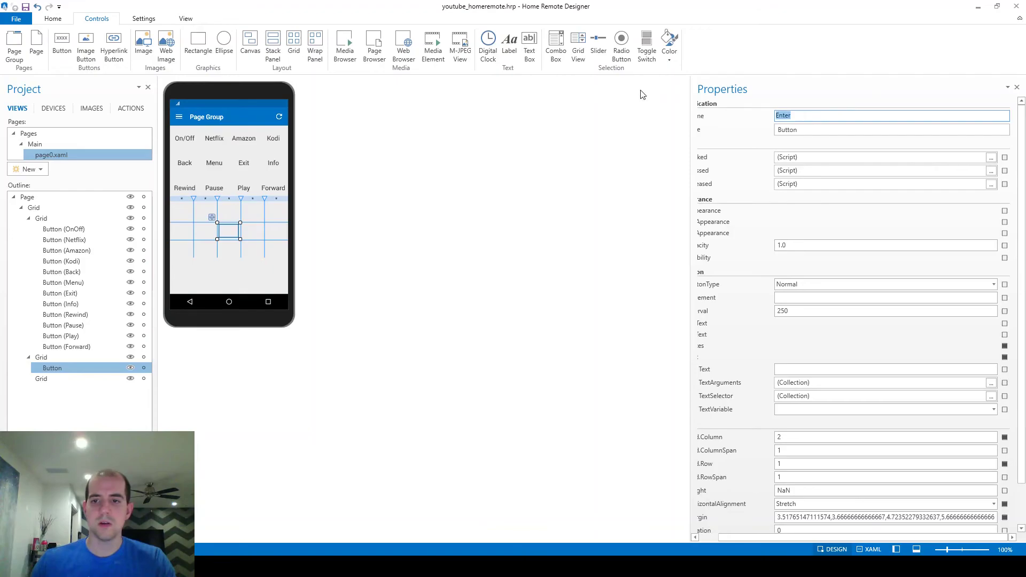
click(807, 369)
key(ctrl+v)
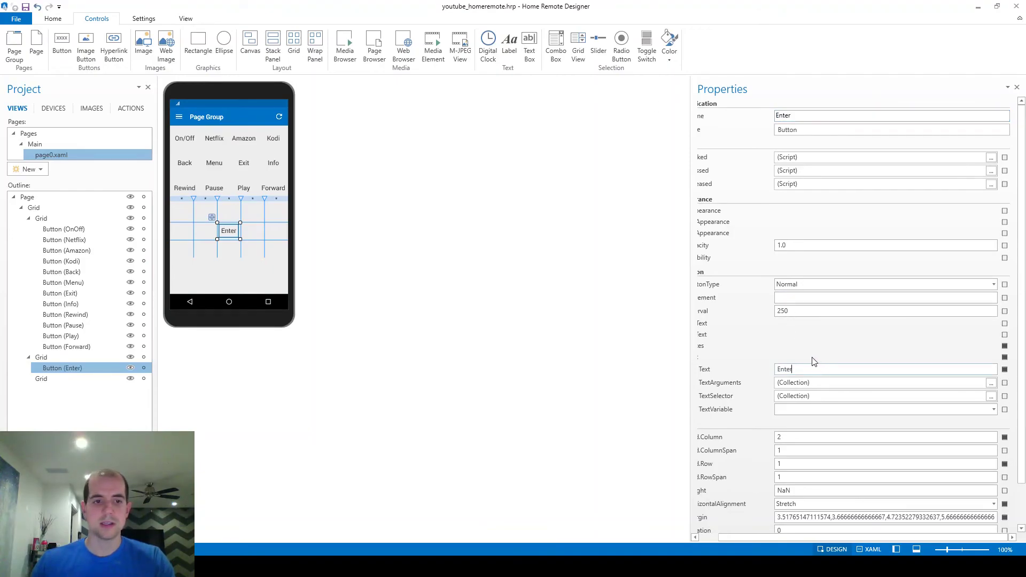
right_click(1004, 519)
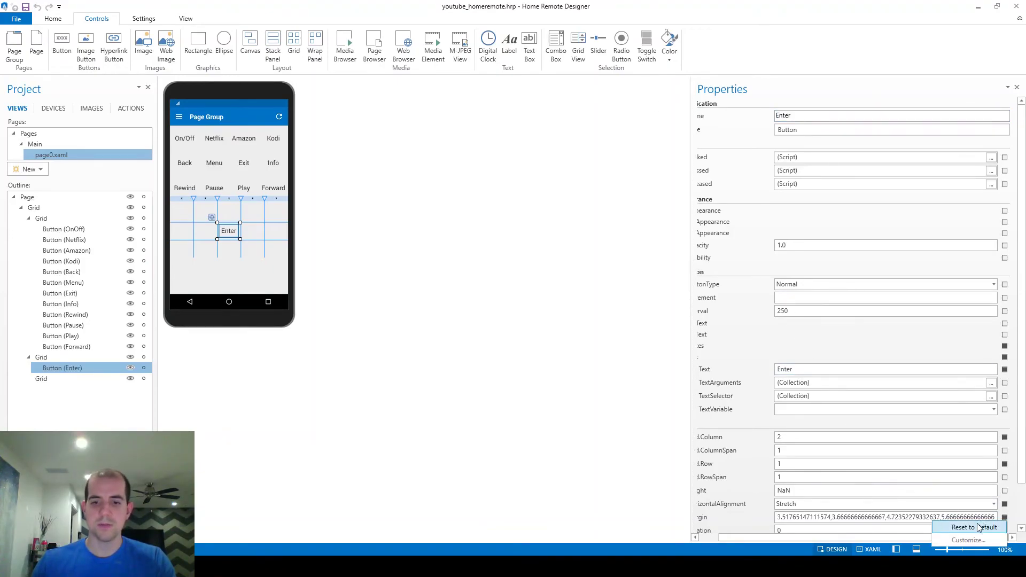
click(980, 528)
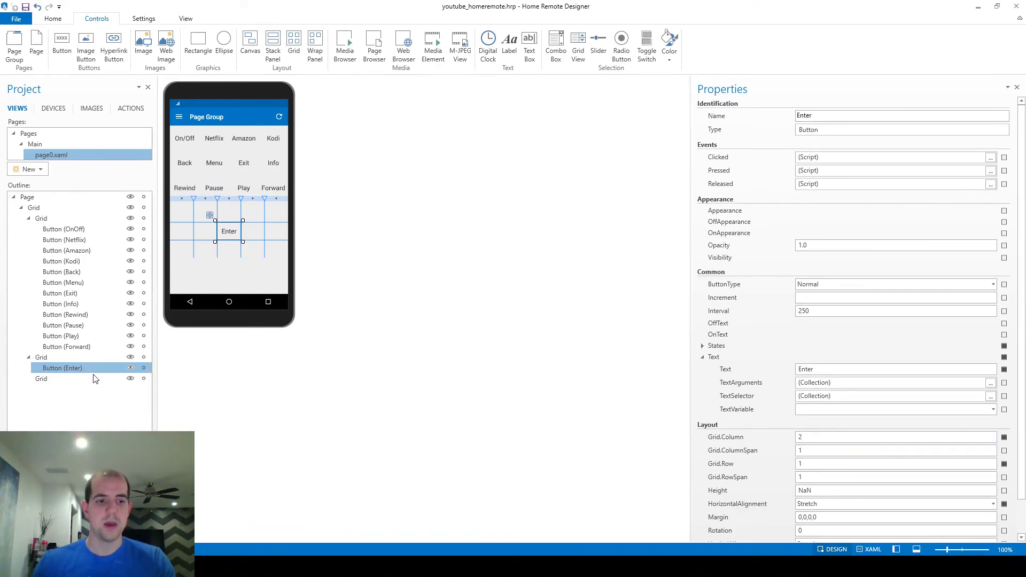
- Duplicate the Enter button to create the Left, Right, Up and Down buttons around it in the second nested grid
key(ctrl+c)
key(ctrl+v)
key(ctrl+v)
key(ctrl+v)
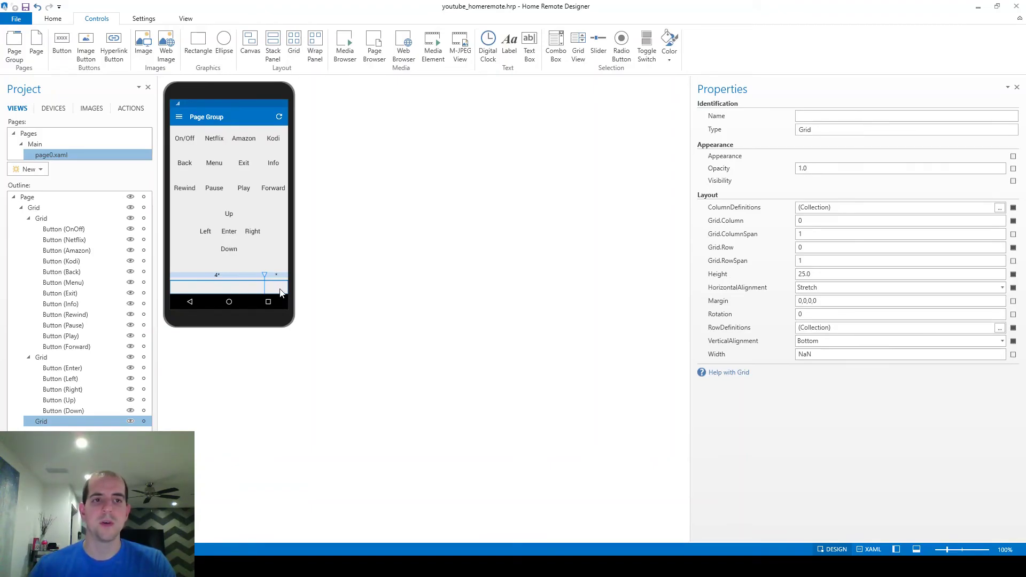
- Draw a slider in the wide first column of the third nested grid and reset its margin to the default
click(600, 54)
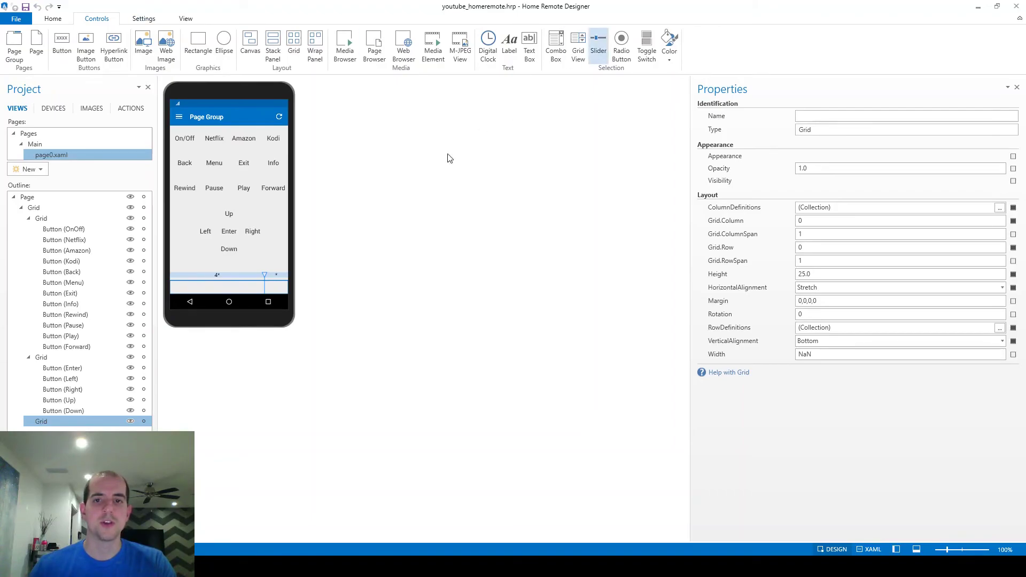
click(178, 282)
drag(215, 289, 258, 287)
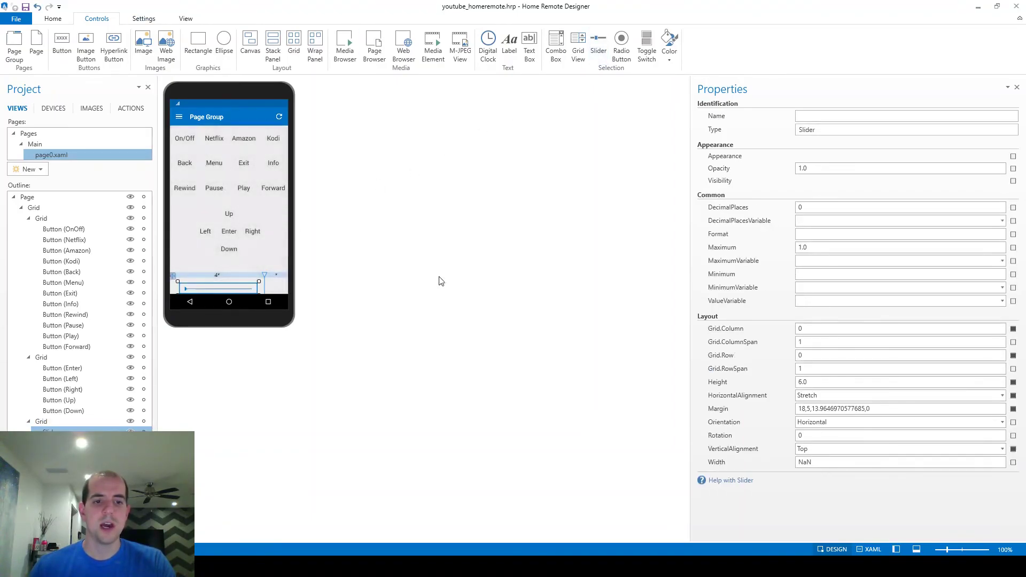
click(1014, 409)
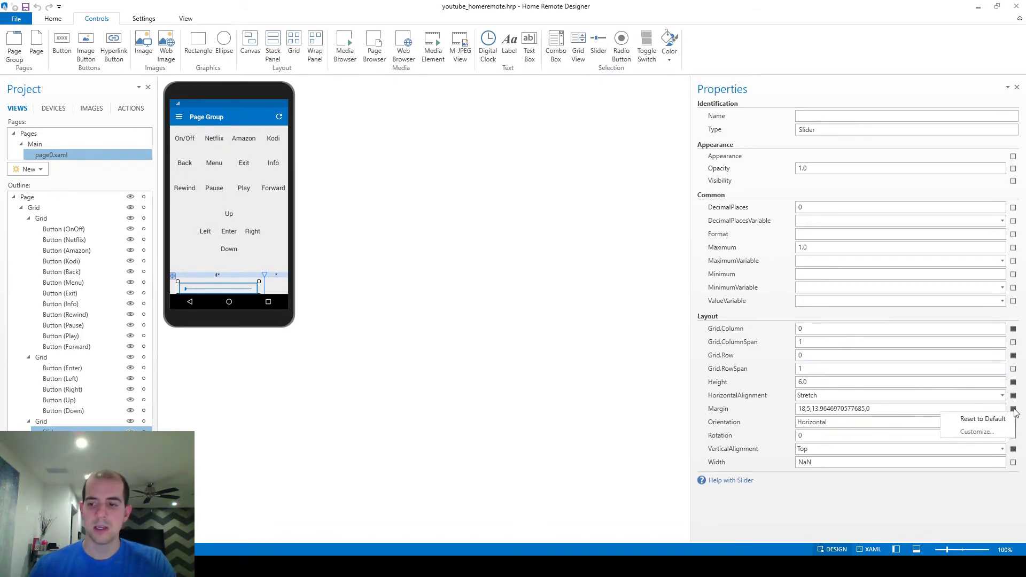
click(986, 418)
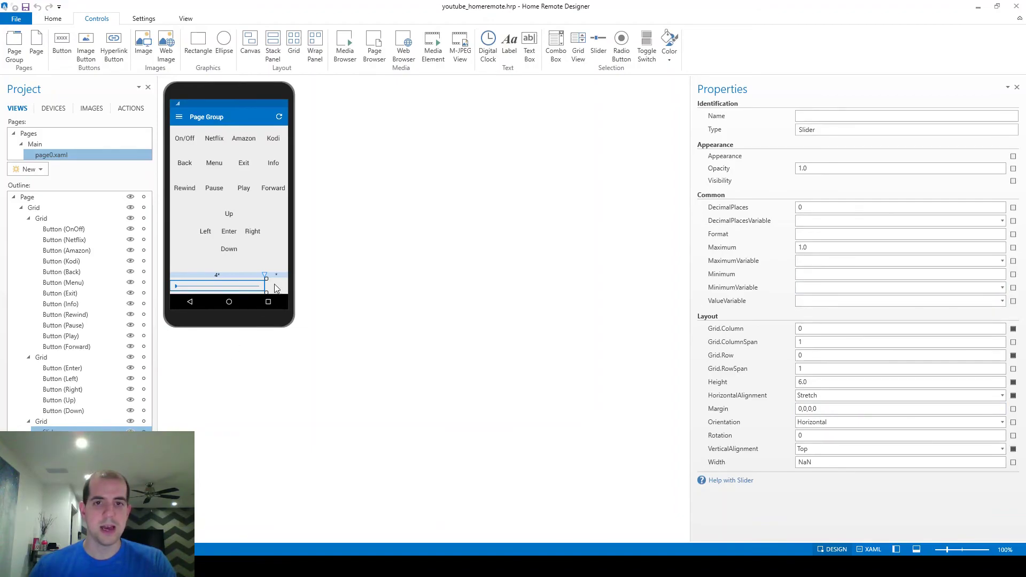
- Add a toggle switch in column 1 of the third nested grid and reset its margin to the default
click(647, 48)
drag(272, 280, 284, 289)
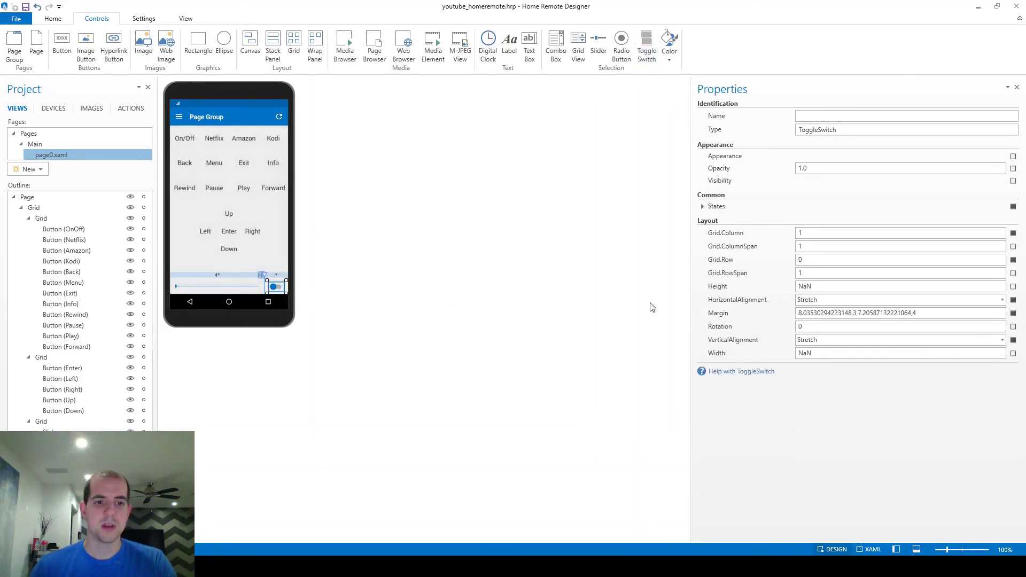
click(1013, 313)
click(973, 322)
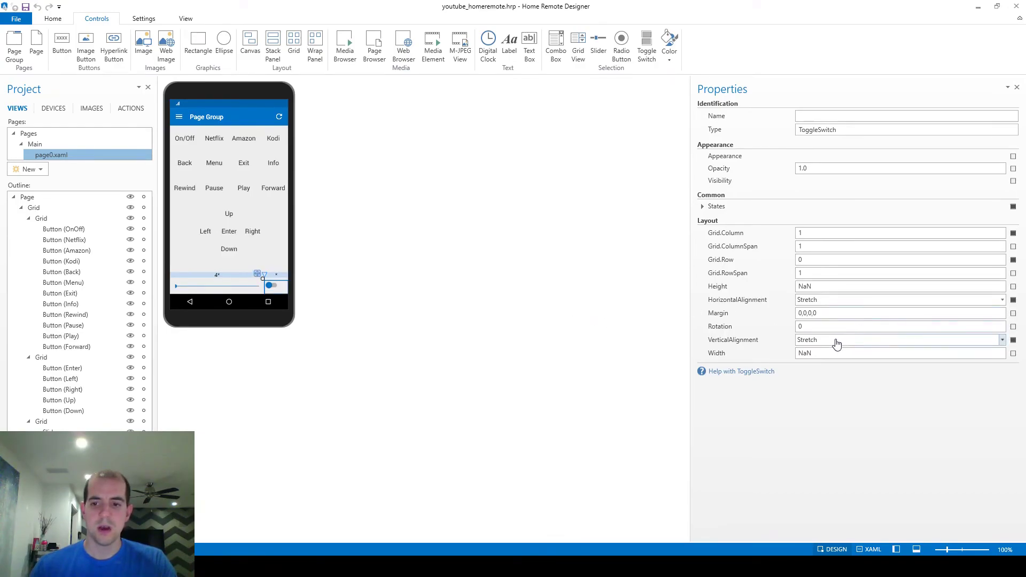
- Set the height of the third nested grid, which holds the slider and toggle switch, to 50
click(281, 249)
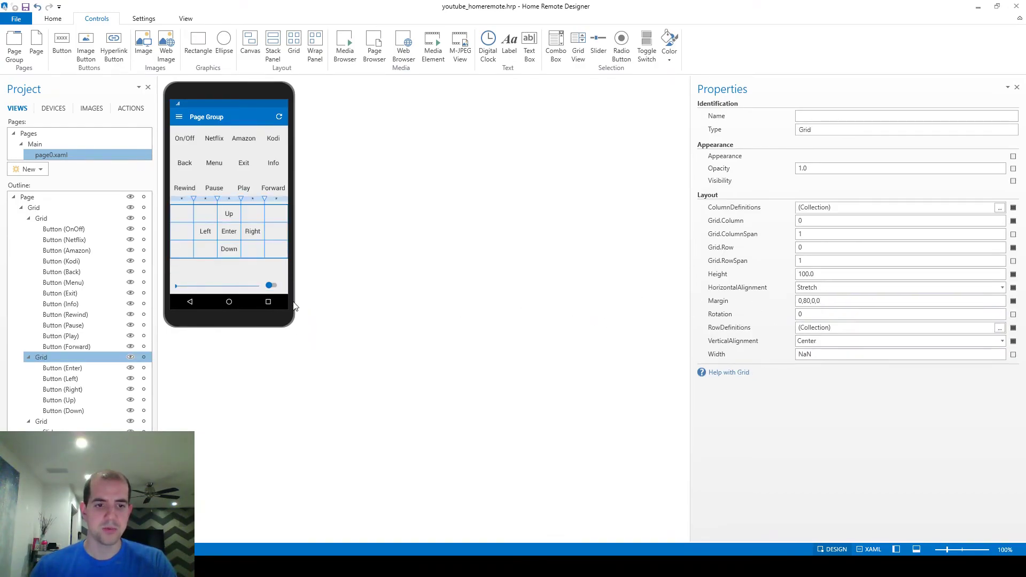
click(216, 281)
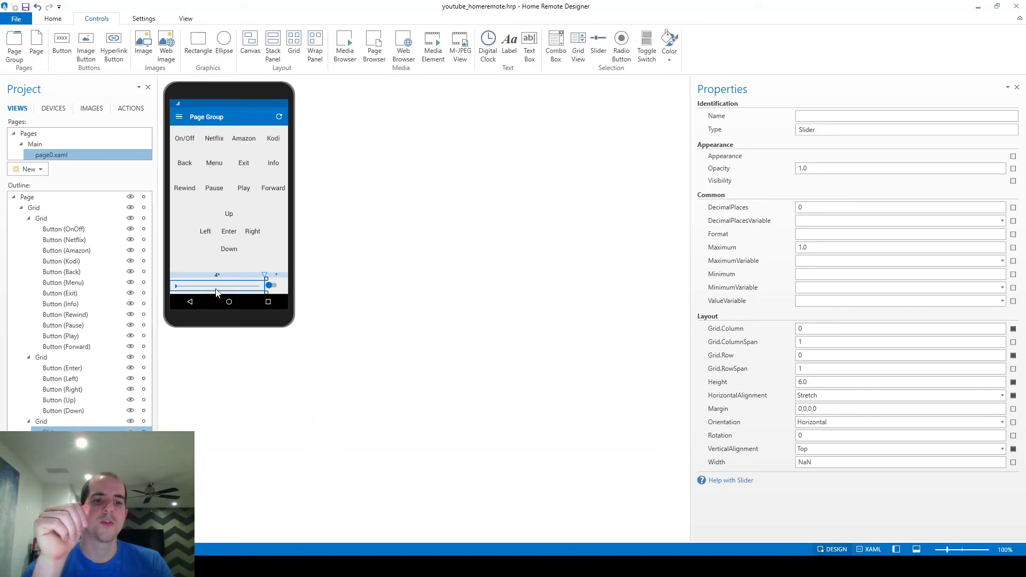
mouse_move(234, 276)
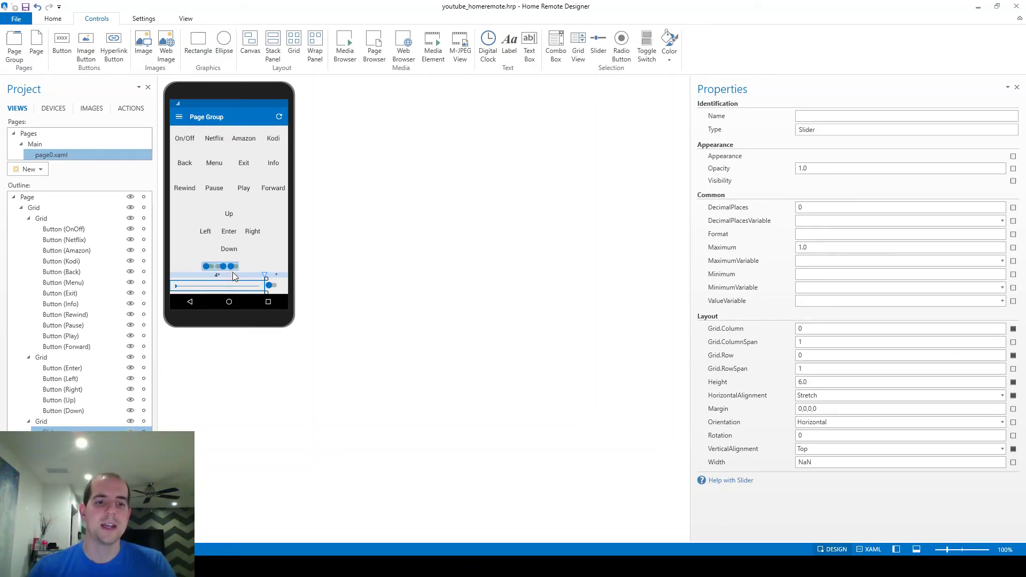
click(49, 422)
click(801, 274)
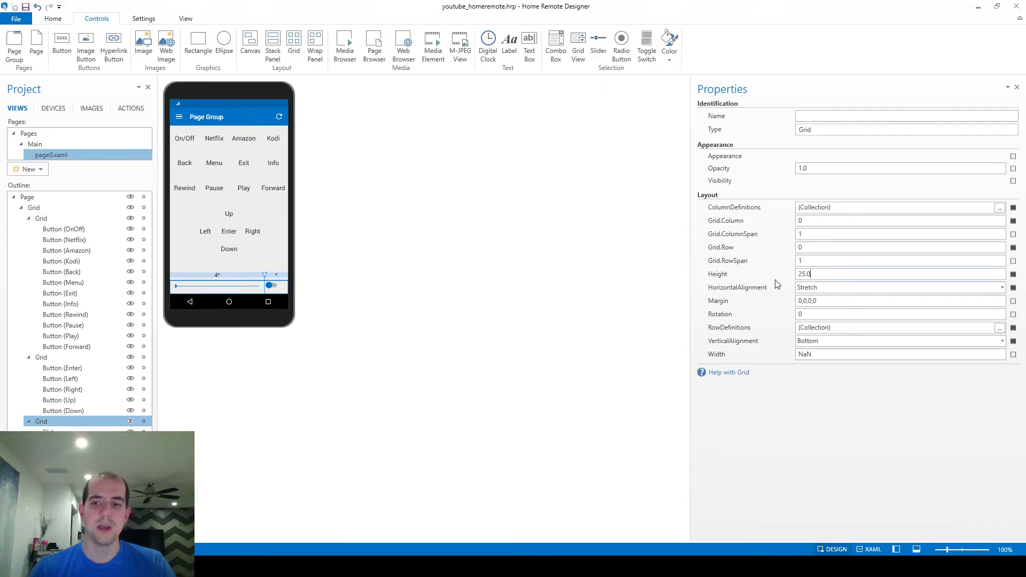
key(BackSpace)
key(BackSpace)
key(BackSpace)
key(BackSpace)
text(50)
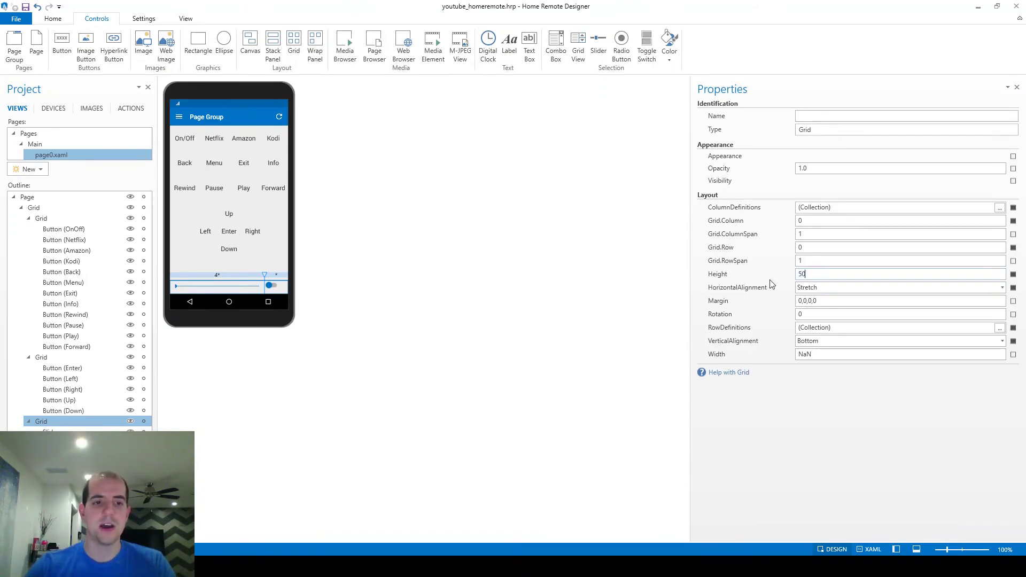
key(Return)
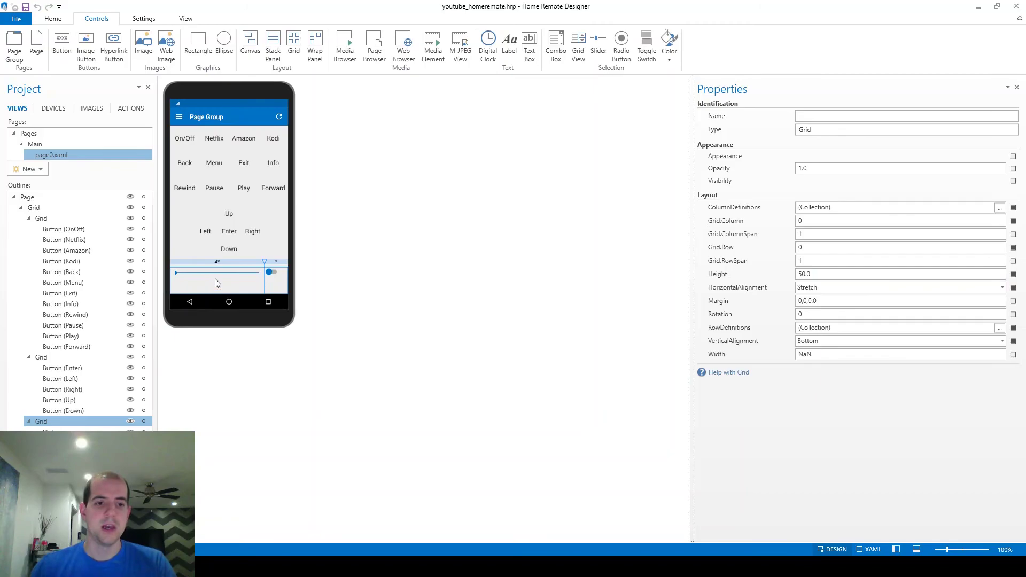
- Set the vertical alignment of both the slider and the toggle switch to Center
click(48, 432)
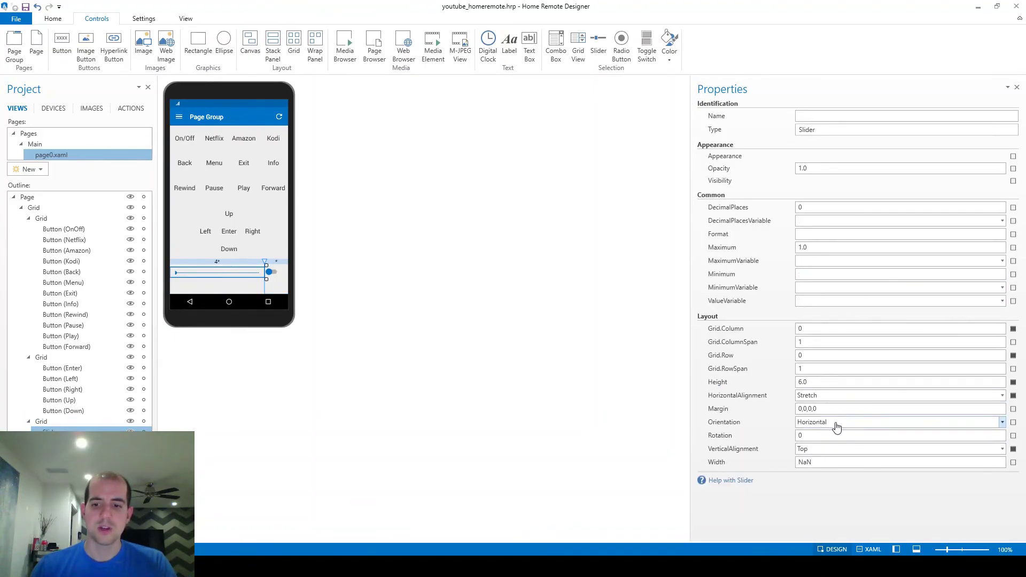
click(834, 454)
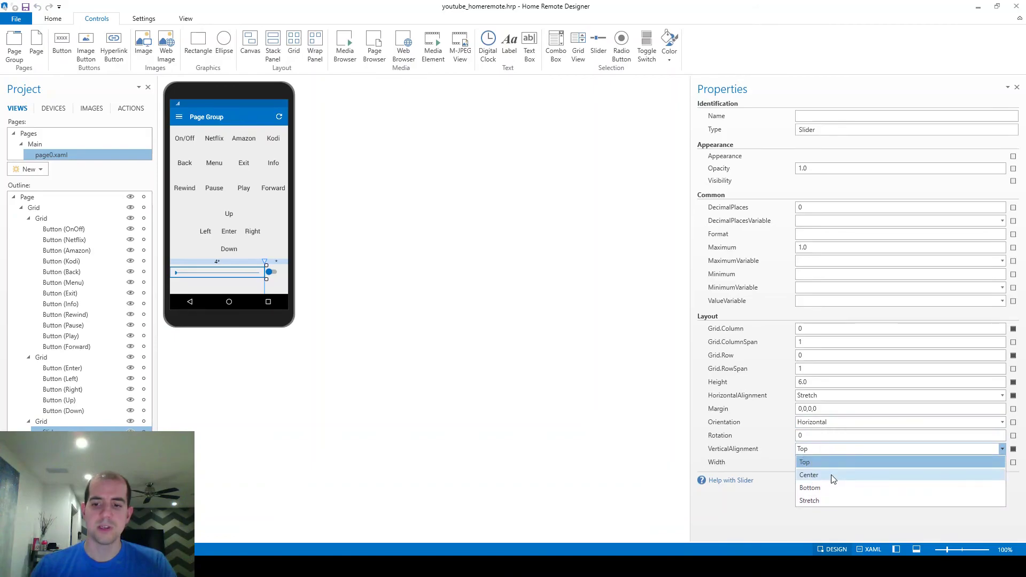
click(831, 475)
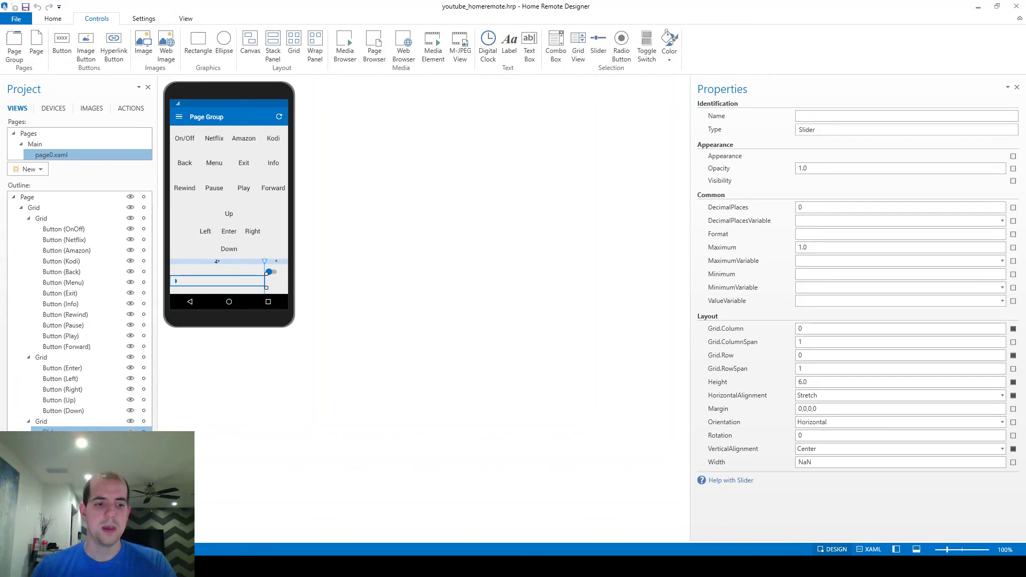
click(271, 272)
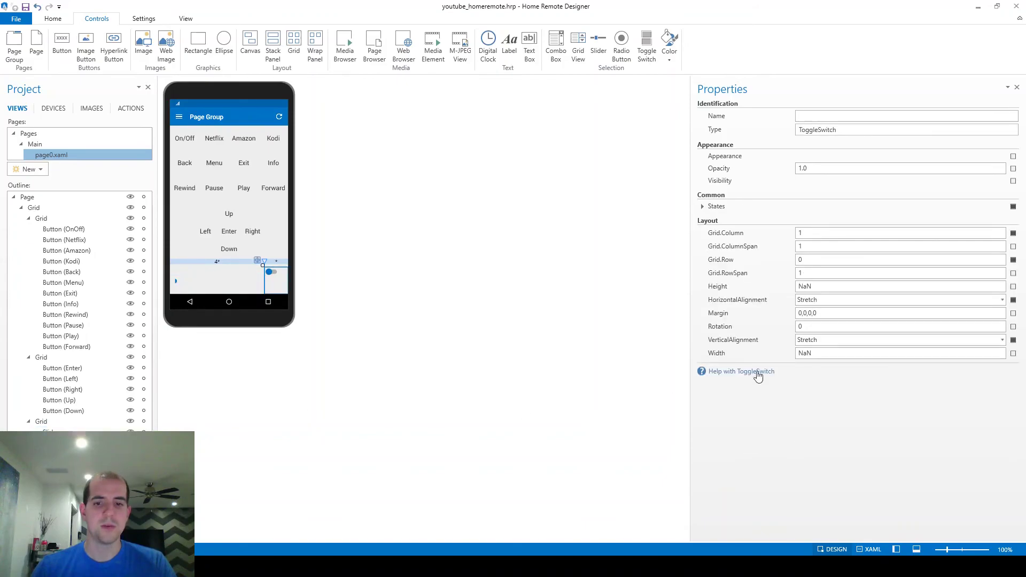
click(815, 341)
click(812, 366)
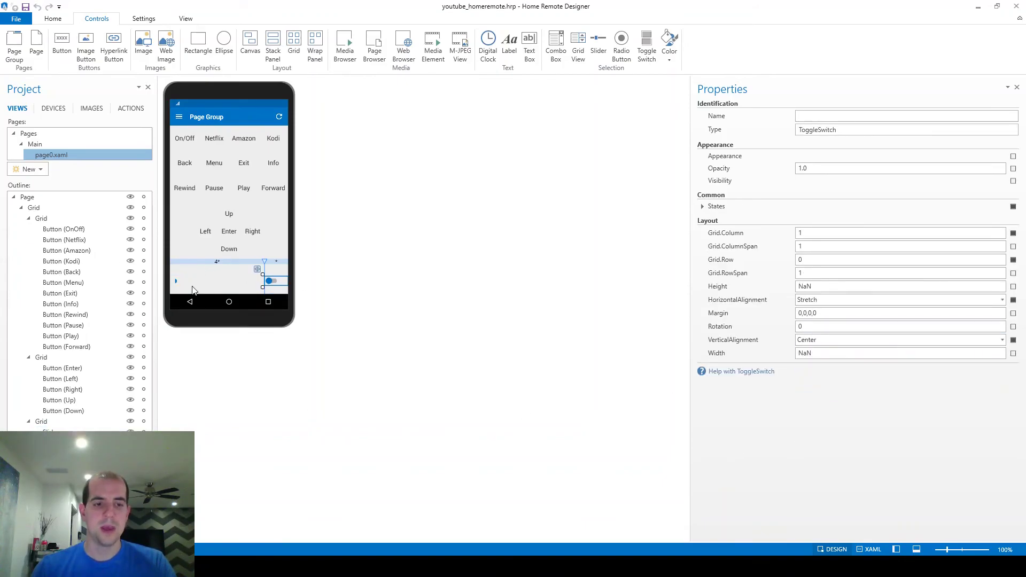
click(194, 286)
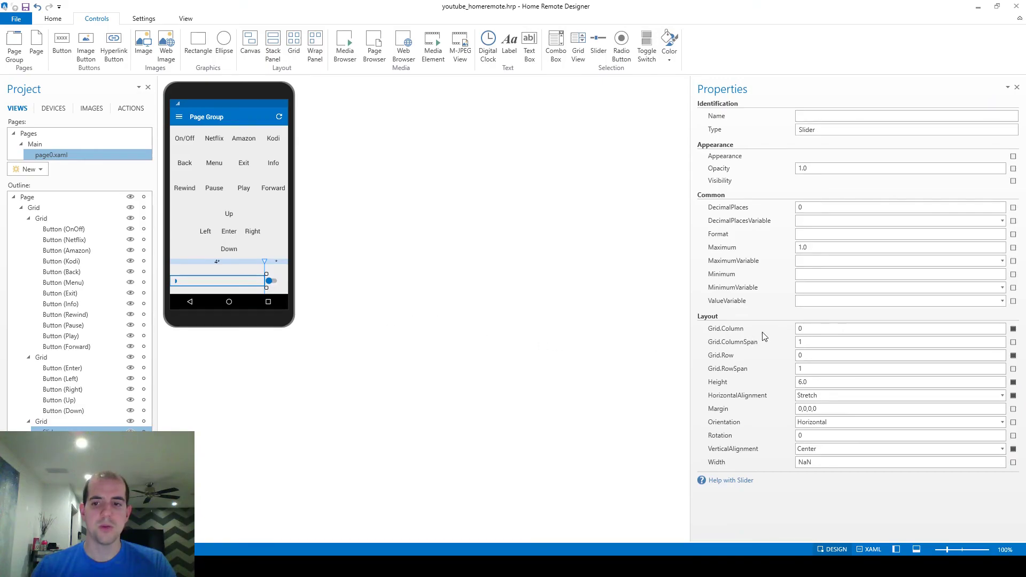
click(290, 227)
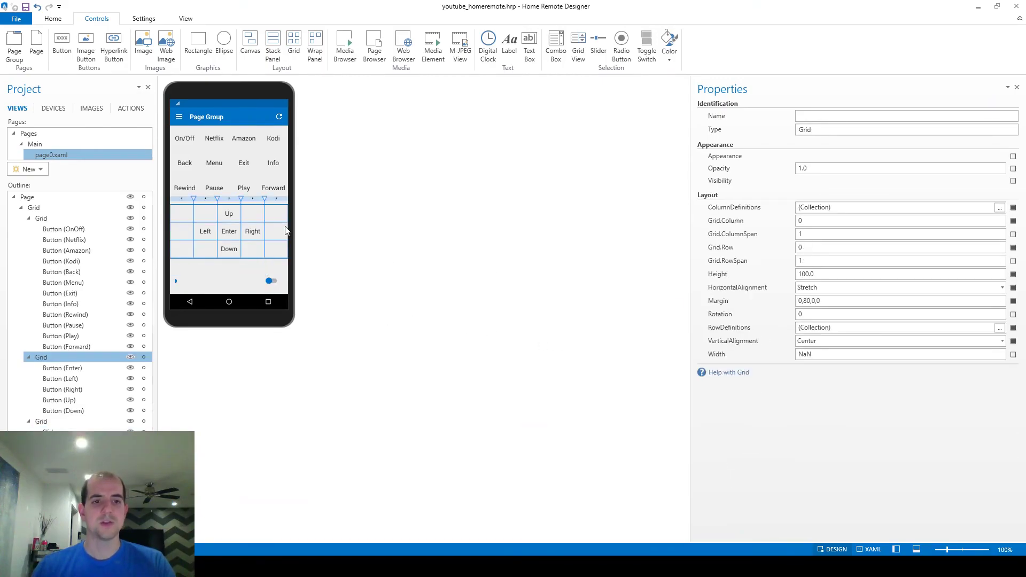
click(275, 143)
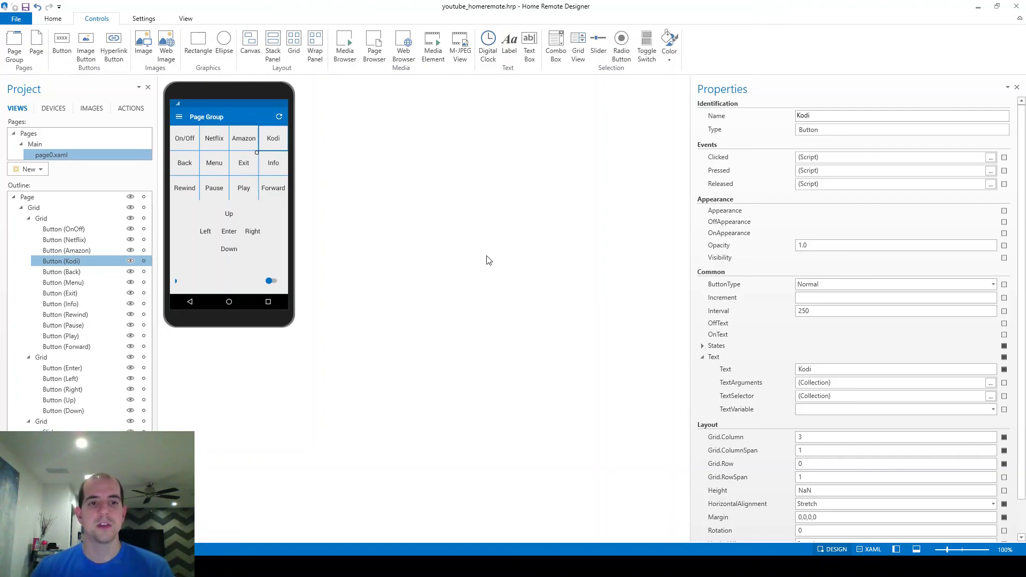
click(185, 141)
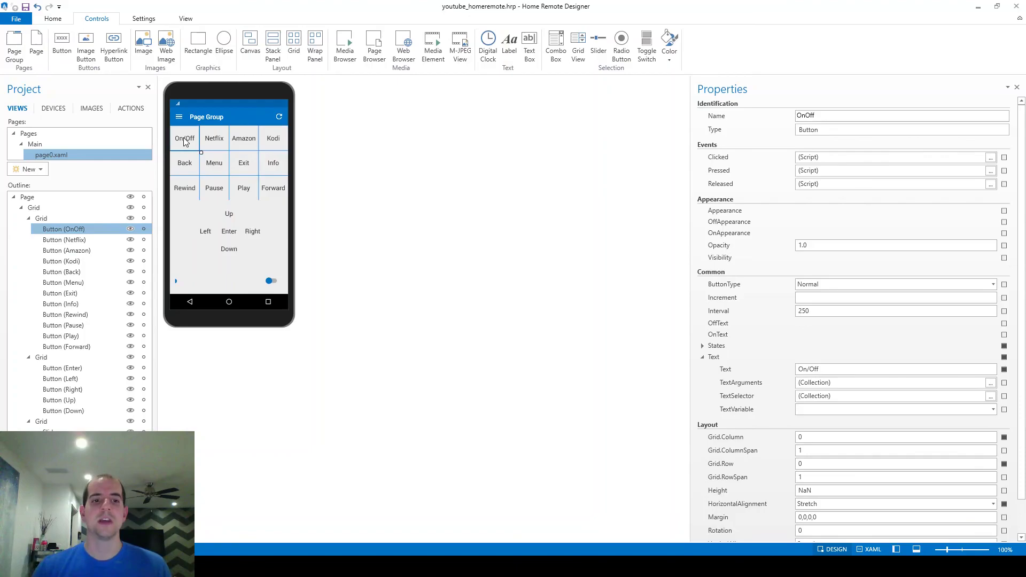